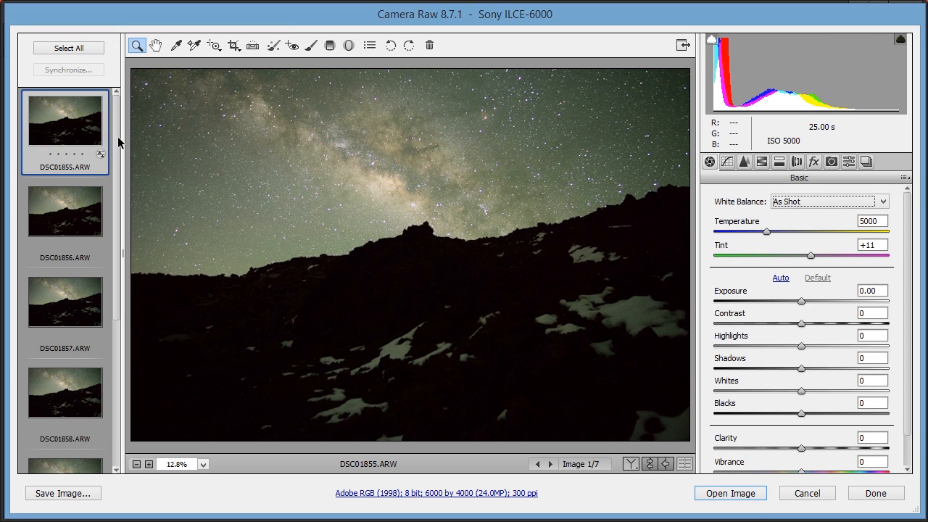
- Apply the Strong Contrast point tone curve to DSC01855.ARW
scroll(118, 203, "down", 3)
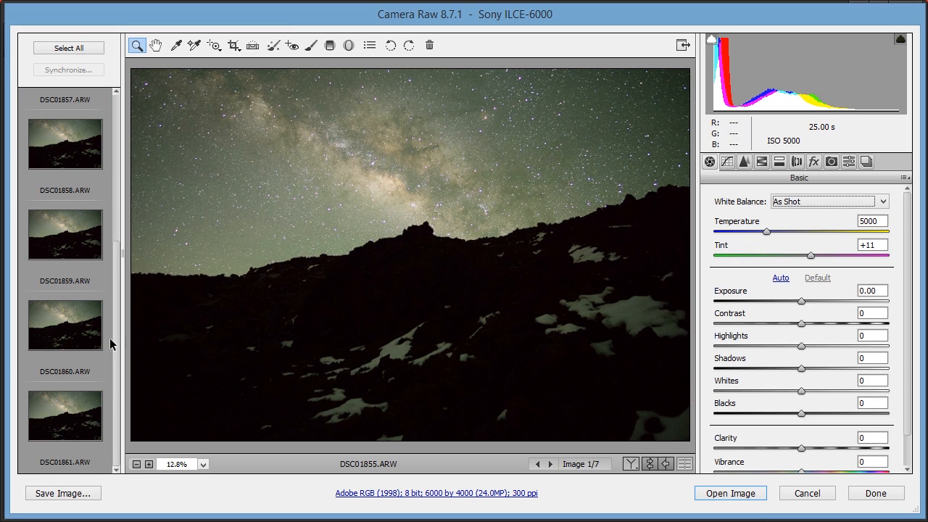
scroll(110, 346, "up", 3)
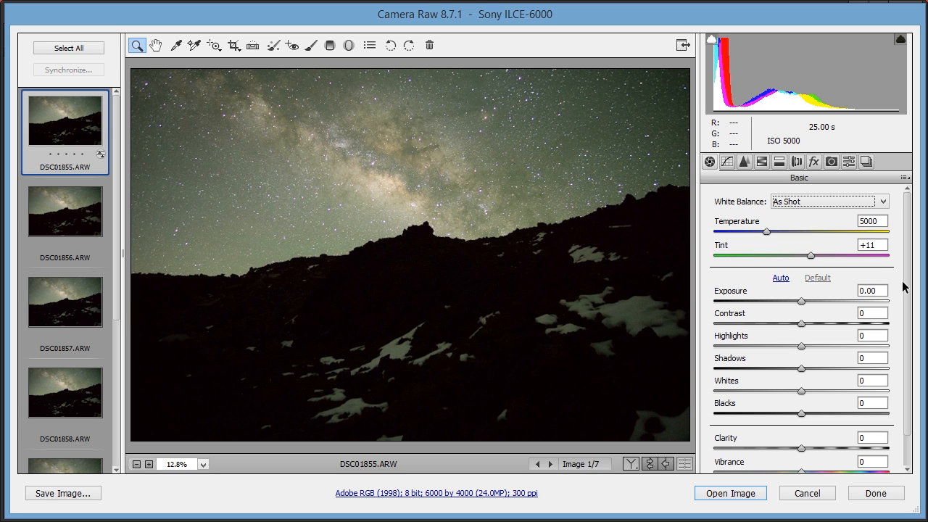
left_click(725, 163)
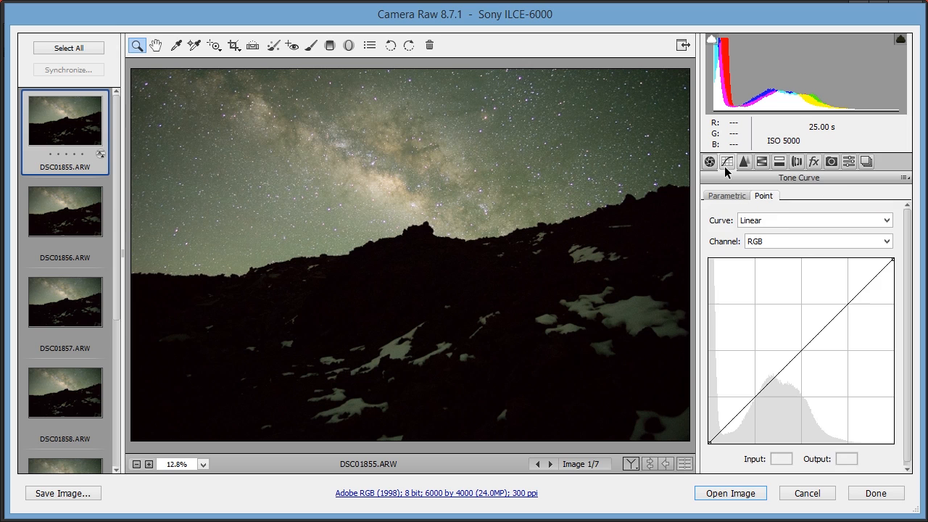
left_click(782, 217)
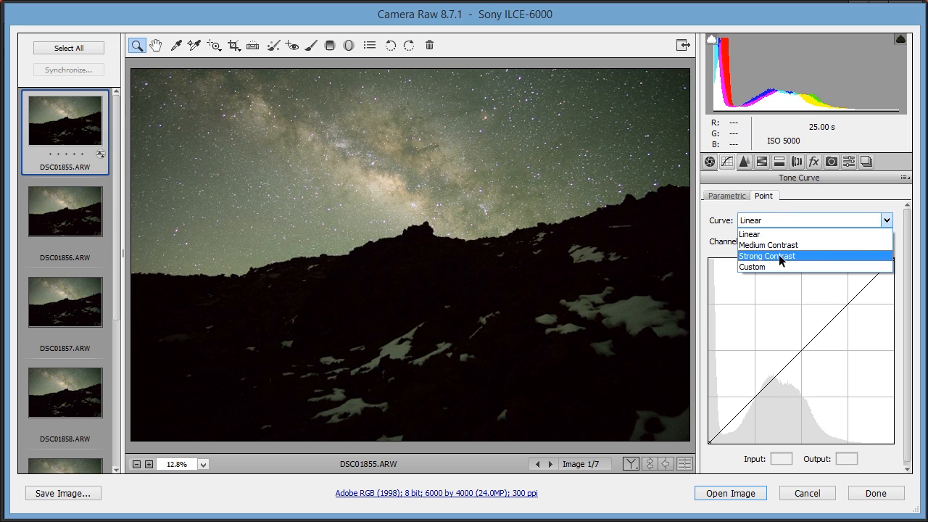
left_click(778, 254)
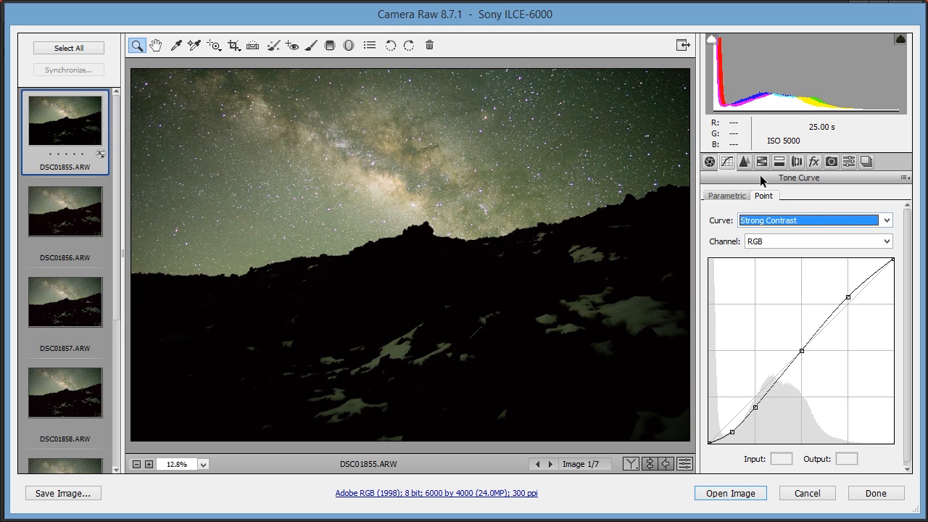
- Correct the lens vignetting manually with an Amount of +61 and a Midpoint of 20
left_click(797, 161)
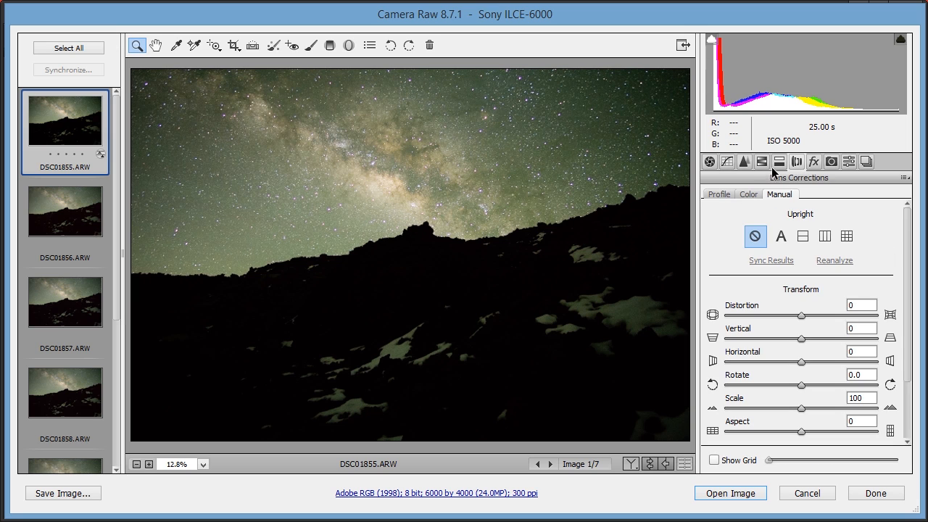
left_click(743, 164)
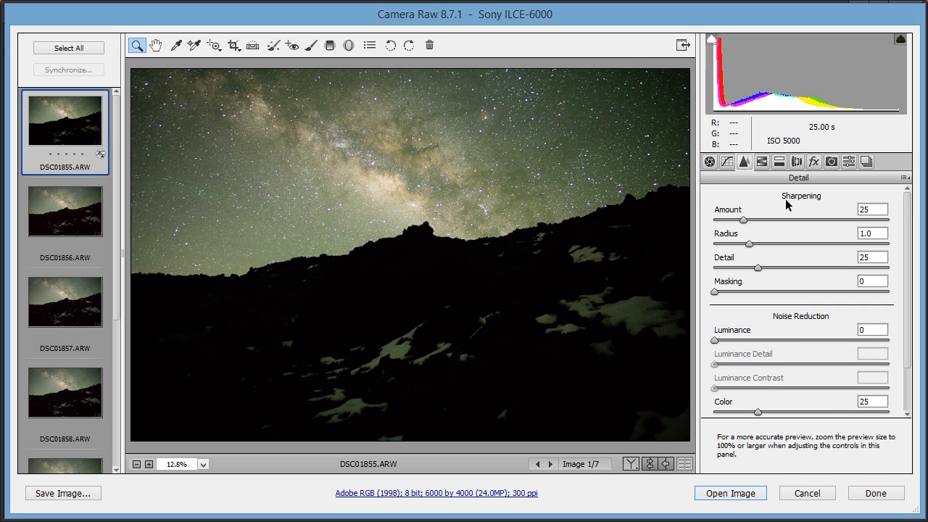
left_click(796, 162)
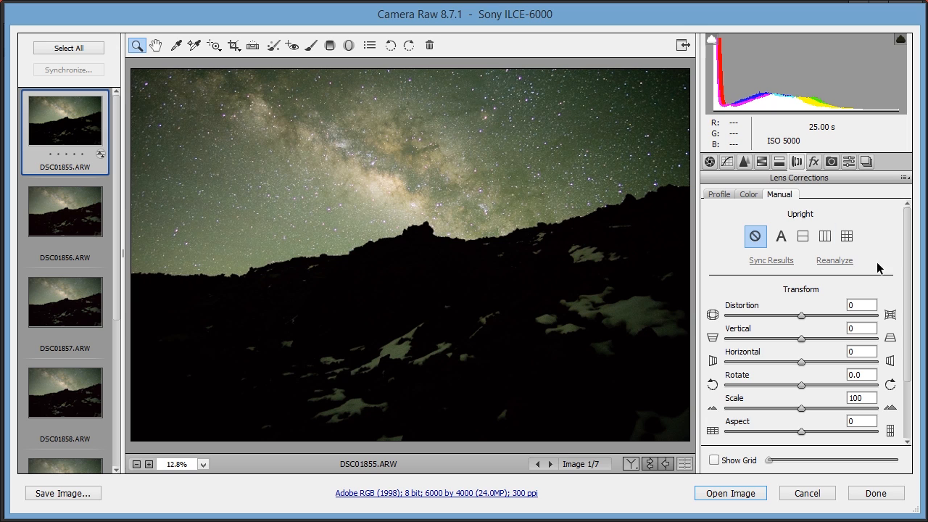
scroll(906, 272, "down", 3)
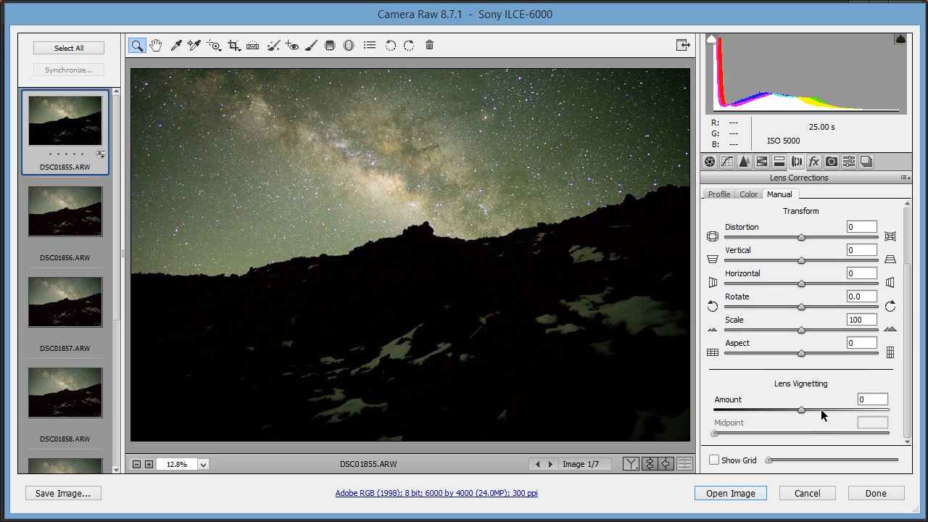
left_click_drag(820, 409, 749, 439)
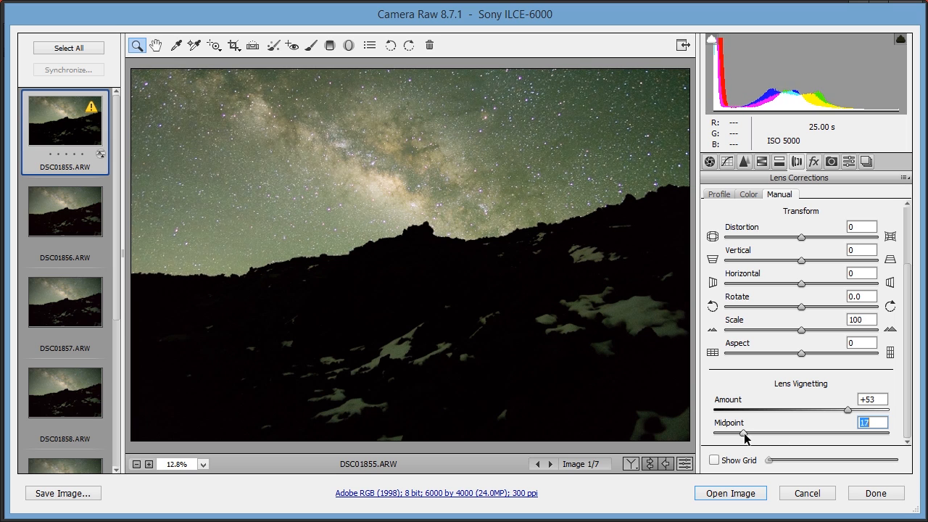
mouse_move(846, 407)
left_mouse_down()
mouse_move(865, 406)
mouse_move(850, 408)
left_mouse_up()
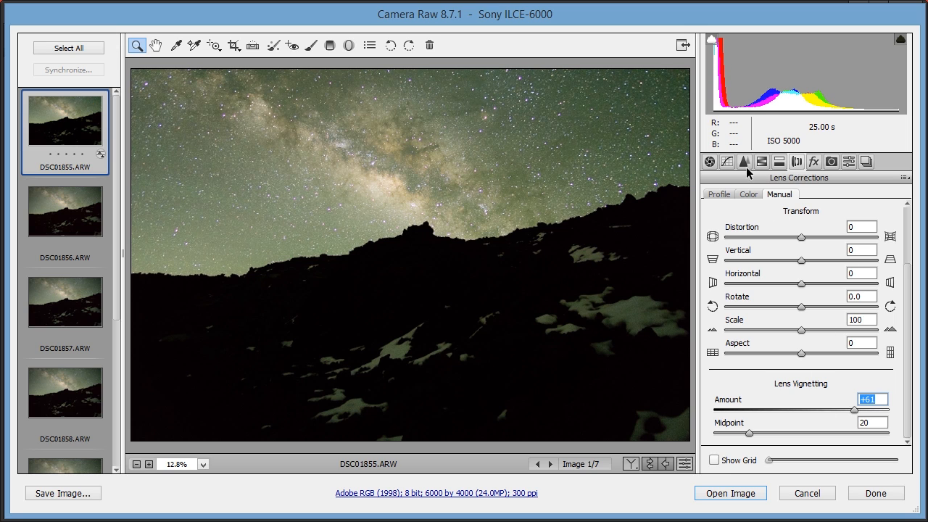
- Set the point tone curve back to Linear
left_click(727, 161)
left_click(758, 221)
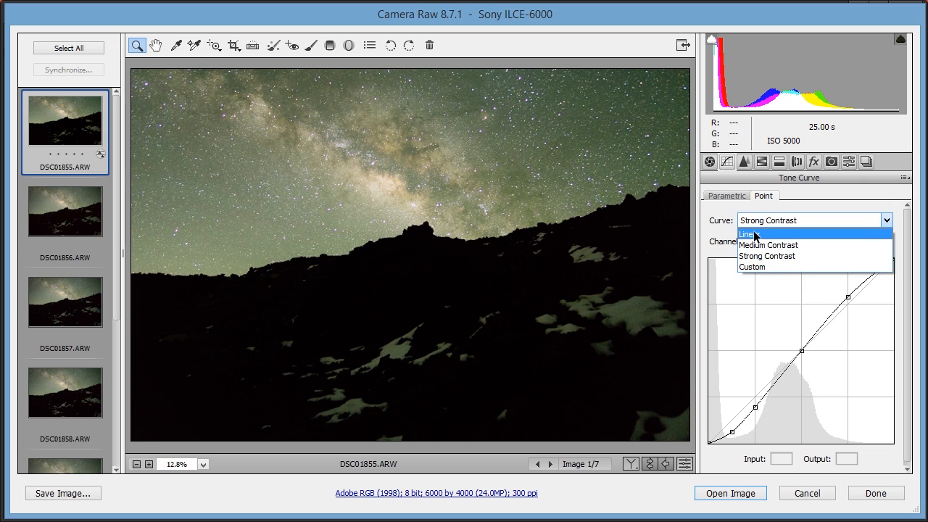
left_click(754, 235)
- Push both Vibrance and Saturation to +100 to exaggerate the image's colors
left_click(710, 162)
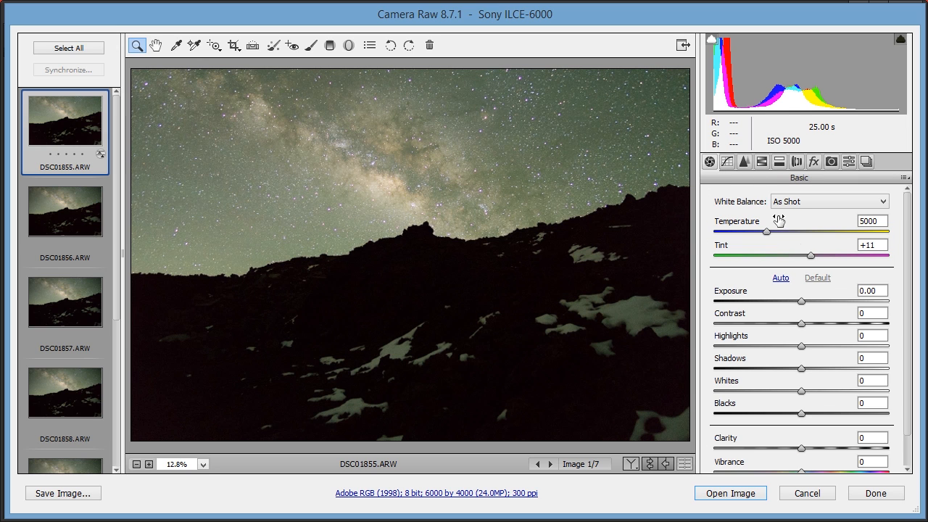
left_click_drag(906, 333, 905, 396)
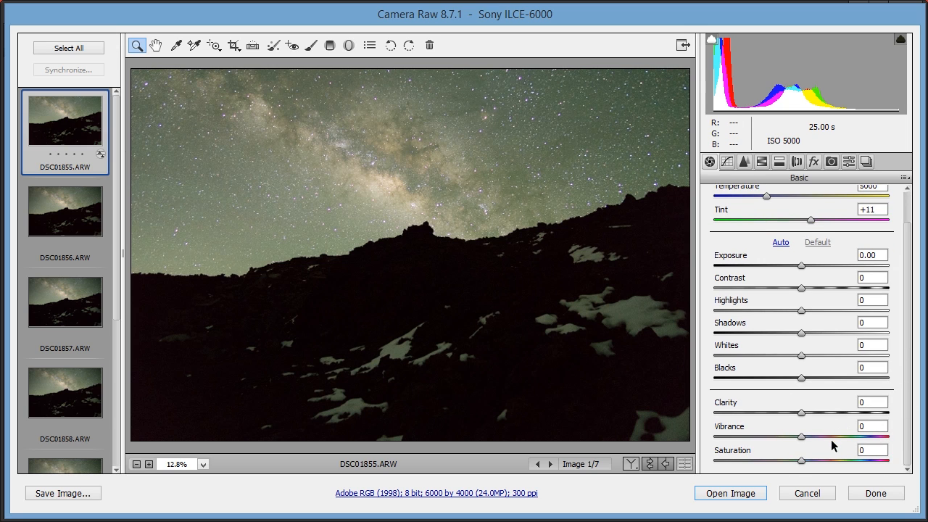
left_click_drag(831, 437, 908, 368)
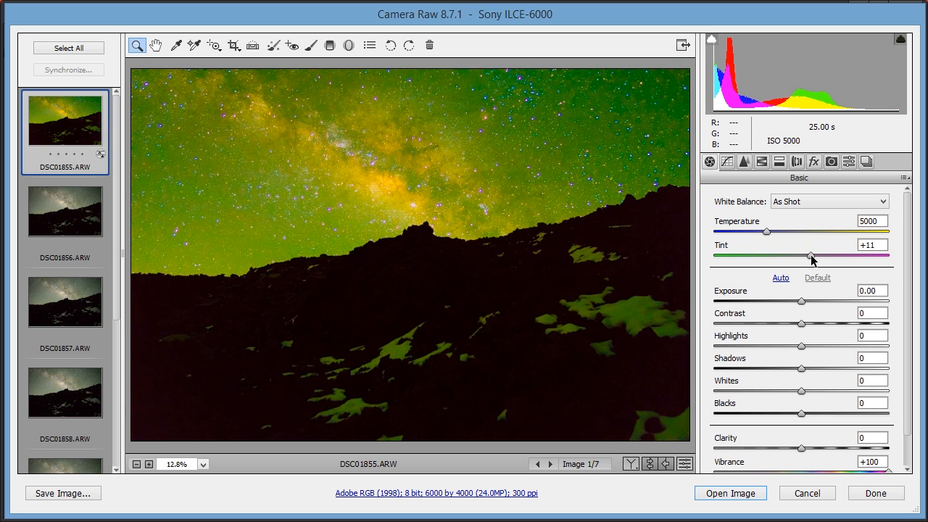
- Balance the sky's color by setting the white balance Temperature to 4500 and Tint to +37
left_click_drag(811, 254, 829, 255)
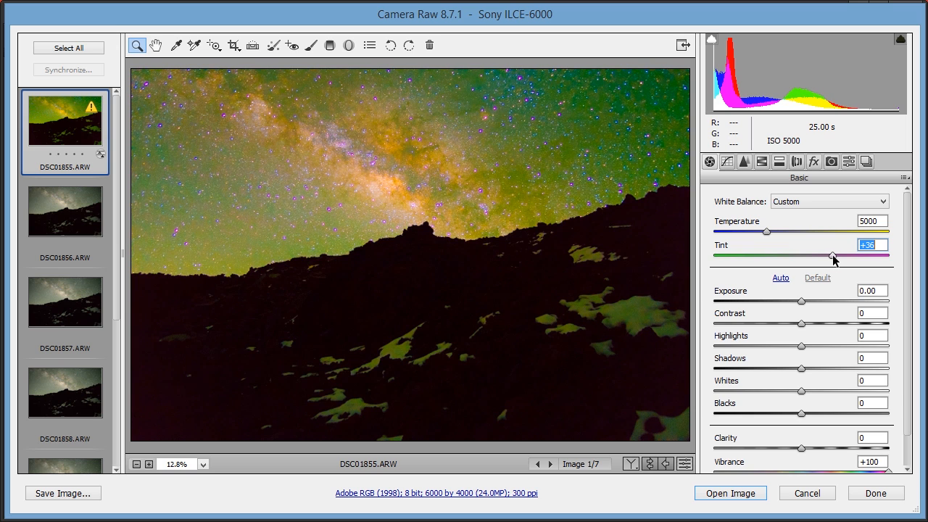
left_click_drag(834, 255, 839, 253)
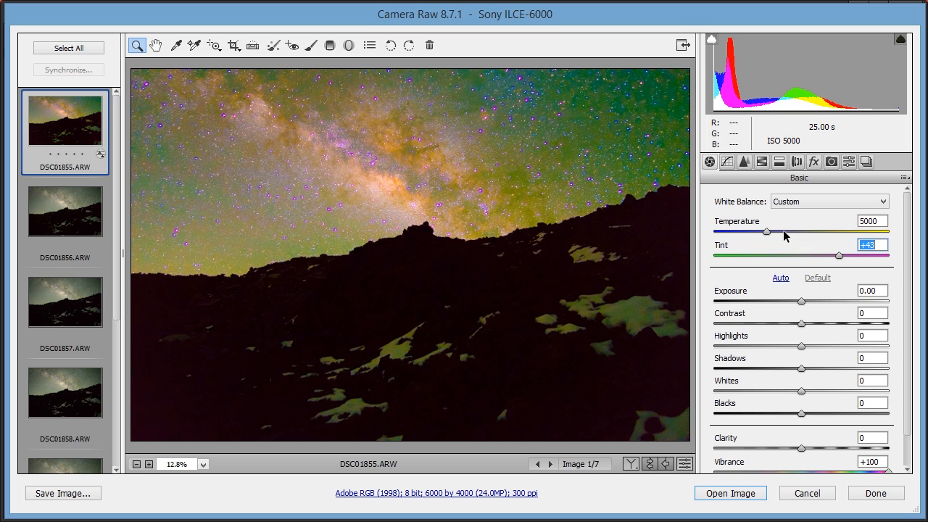
left_click_drag(767, 232, 762, 234)
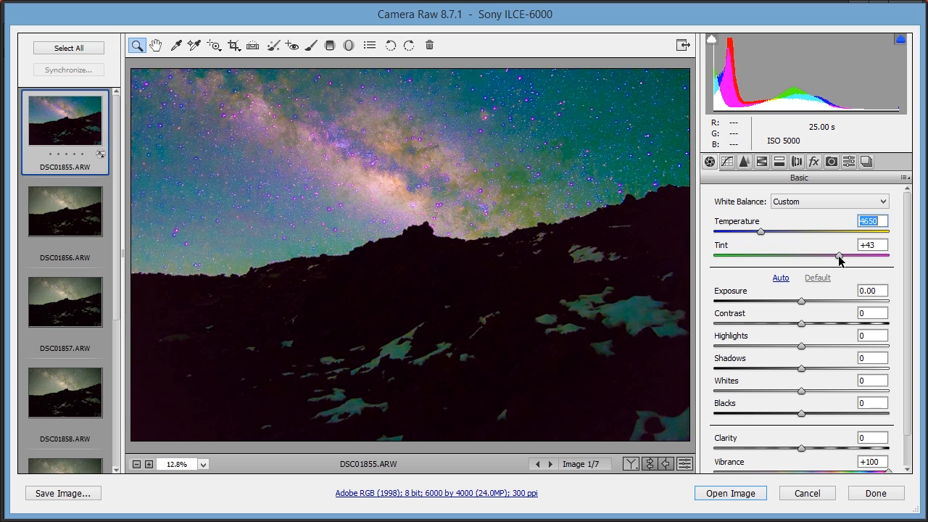
left_click_drag(839, 257, 834, 255)
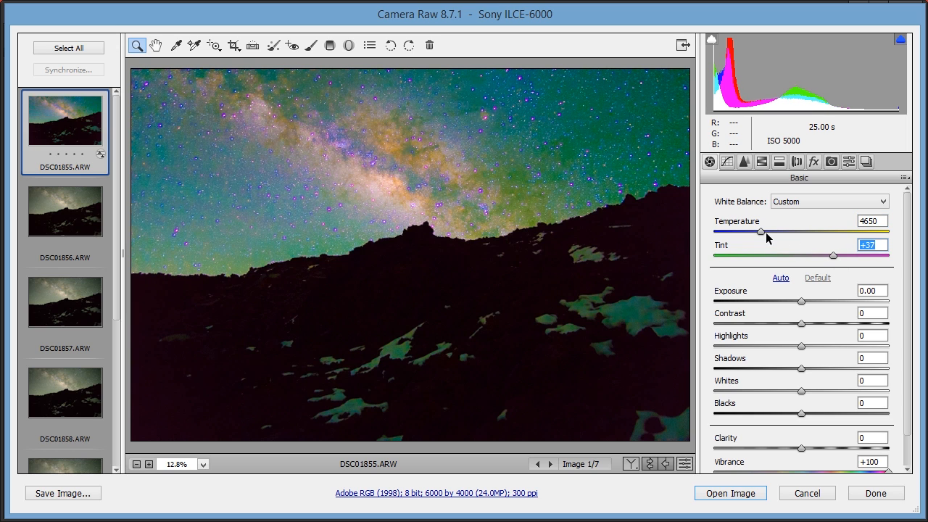
left_click_drag(760, 233, 758, 236)
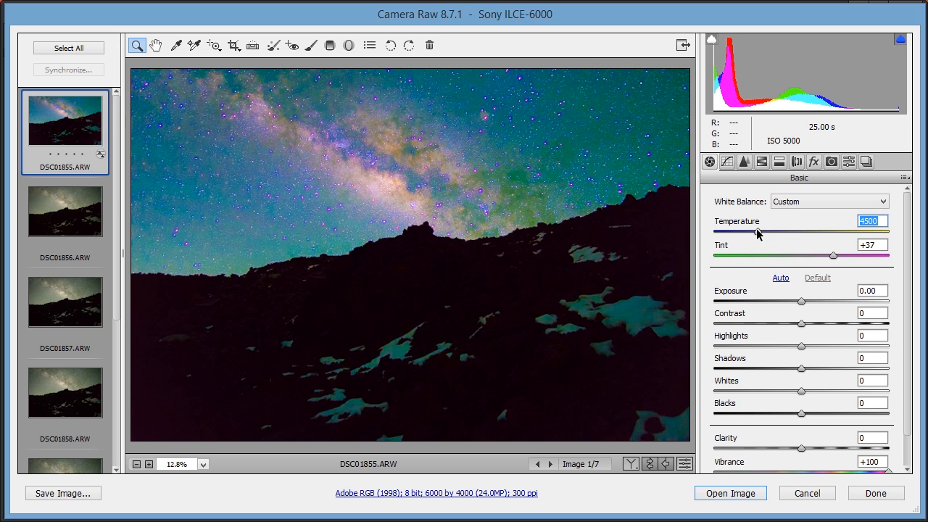
- Reset Vibrance and Saturation to 0
scroll(832, 398, "down", 1)
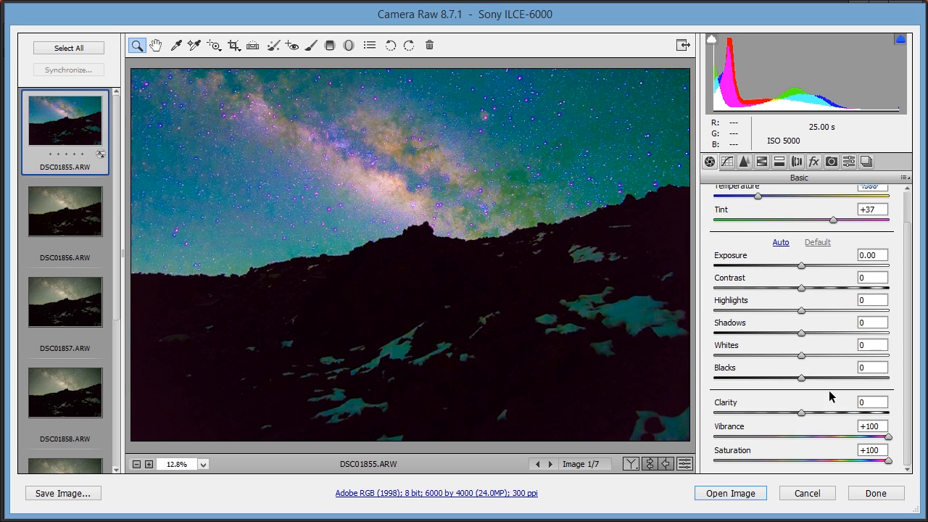
double_click(888, 435)
double_click(888, 459)
- Adjust the image's tones with Contrast +36, Whites +28 and Exposure -0.95
scroll(851, 413, "up", 1)
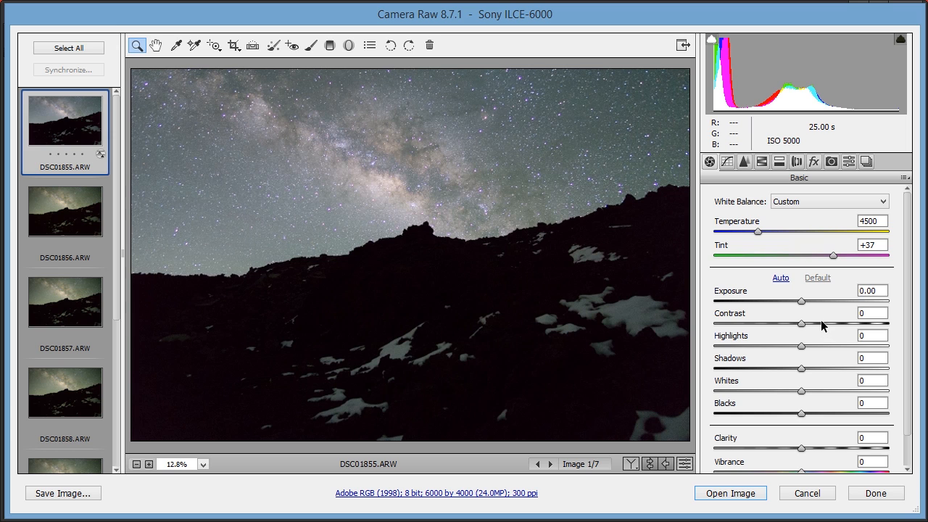
left_click_drag(821, 322, 834, 325)
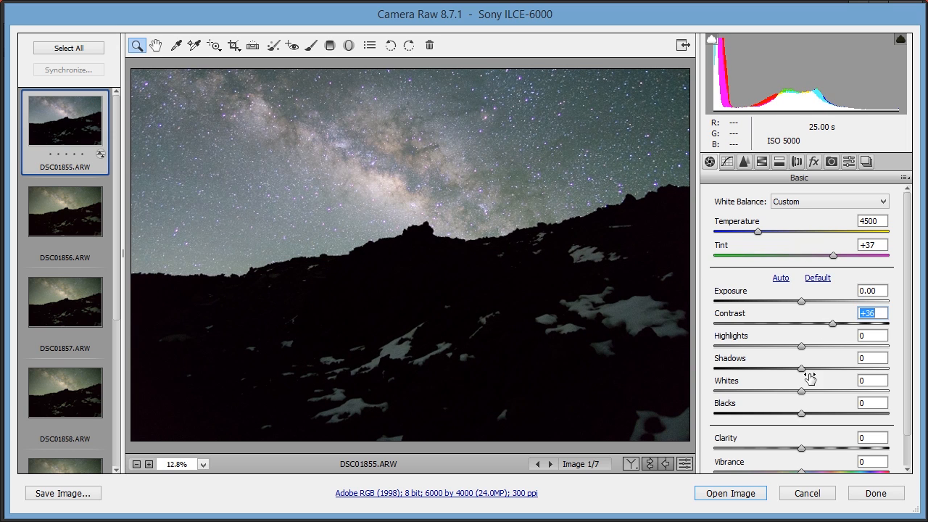
left_click_drag(802, 391, 828, 393)
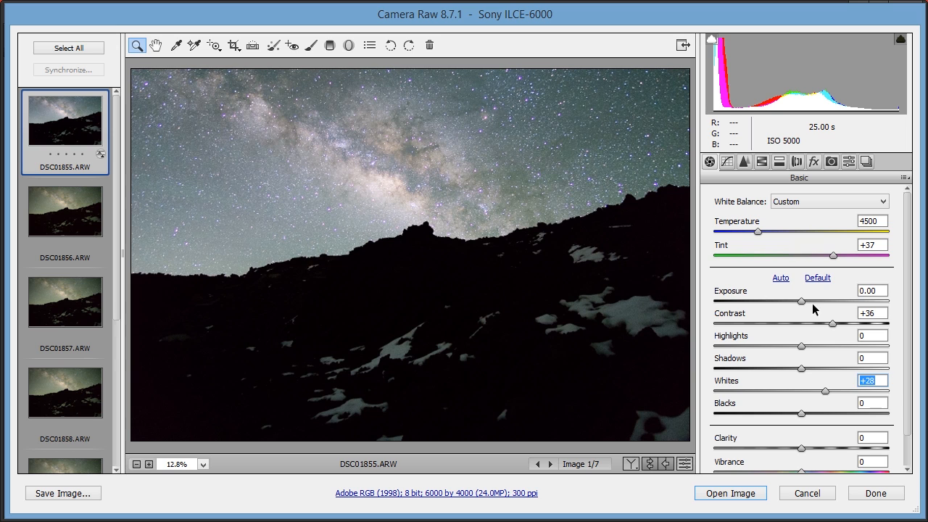
left_click_drag(802, 303, 784, 305)
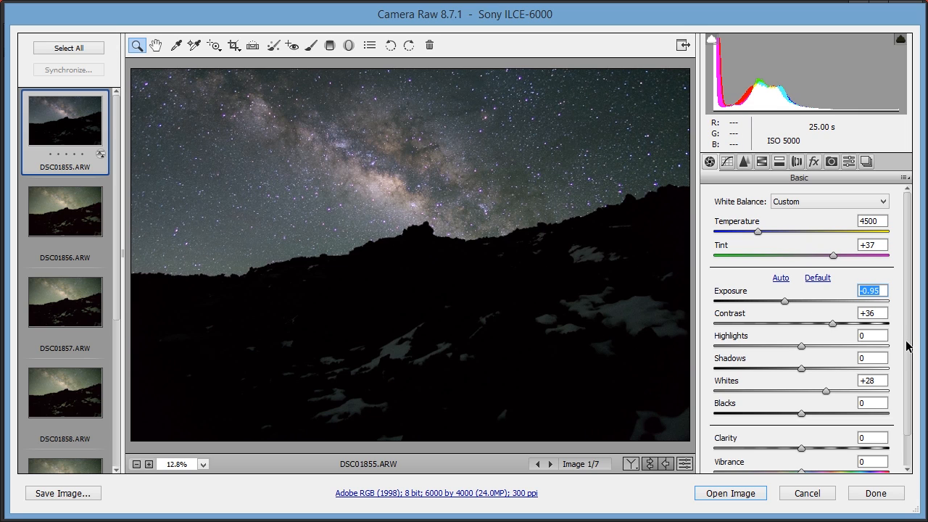
- Lift Blacks to +18 and Shadows to +26, and raise Vibrance to +30
left_click_drag(907, 346, 910, 378)
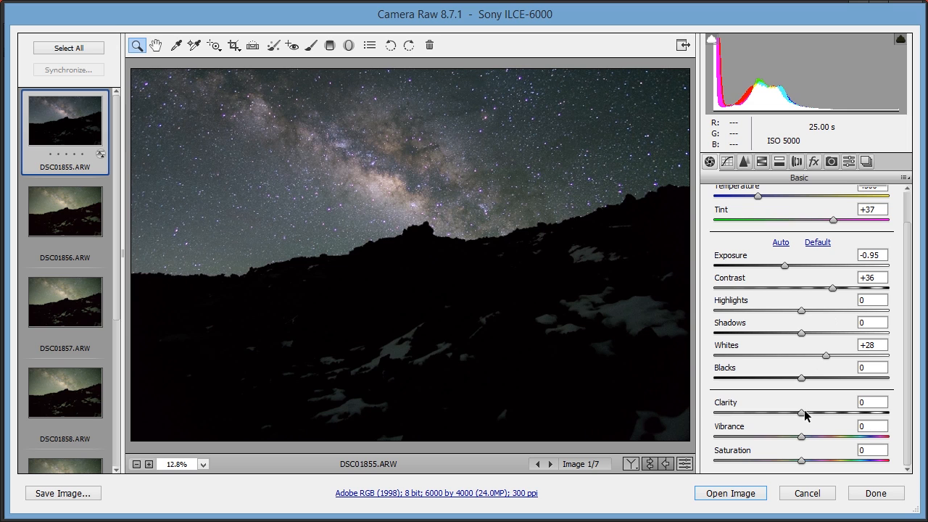
mouse_move(801, 377)
left_mouse_down()
mouse_move(831, 379)
mouse_move(817, 384)
left_mouse_up()
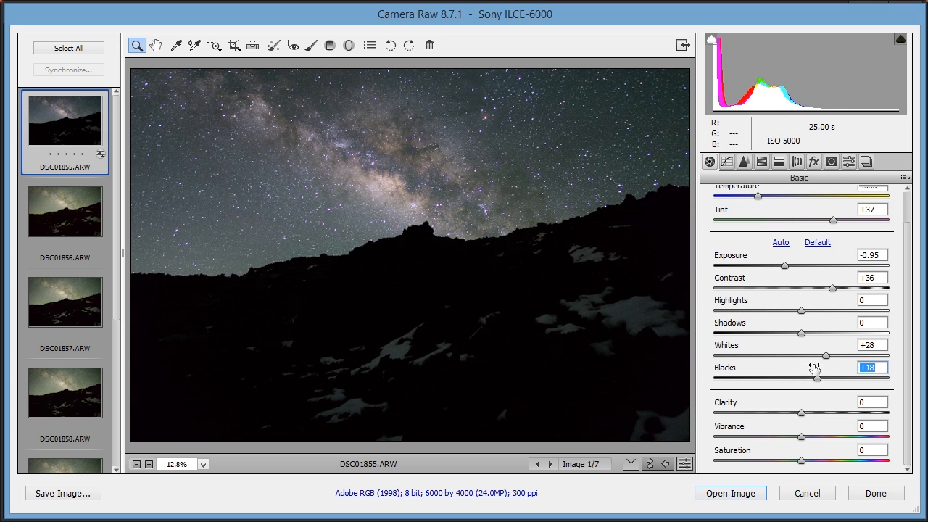
left_click(822, 333)
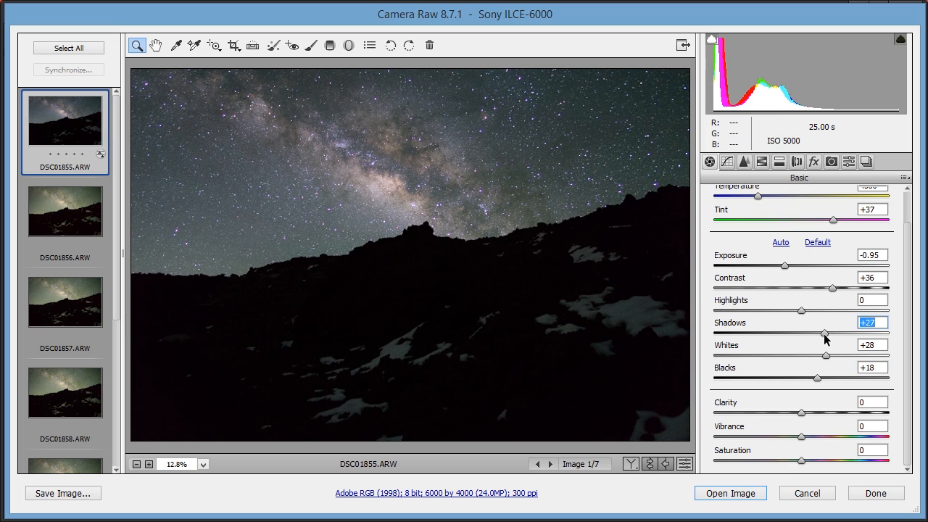
left_click_drag(824, 334, 822, 334)
left_click_drag(803, 437, 824, 437)
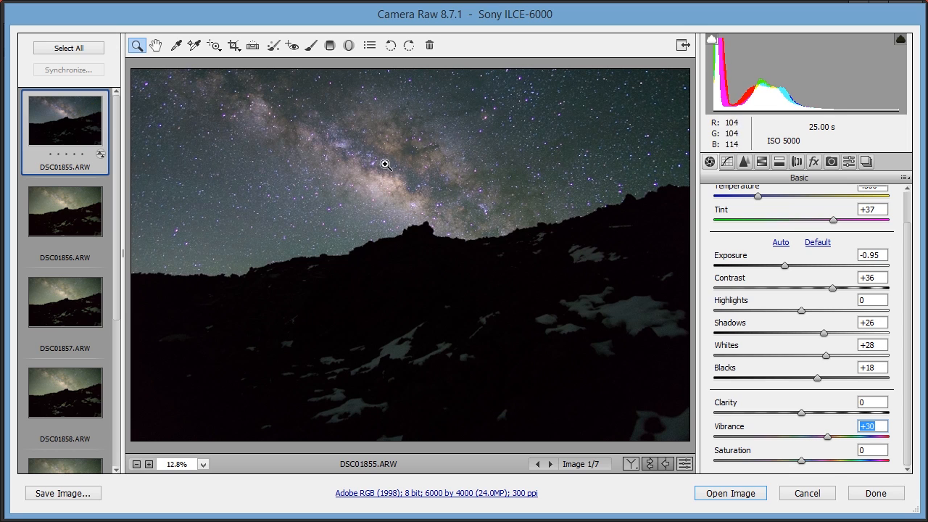
- Examine the stars and noise in the Milky Way above the ridge at 100% magnification, finishing at a 50% view
left_click(190, 467)
left_click(190, 374)
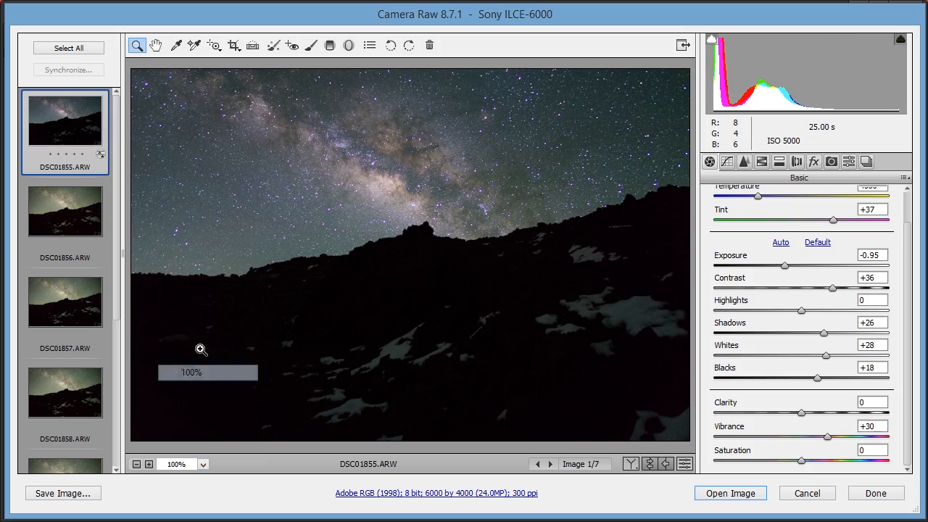
left_click(155, 45)
left_click_drag(415, 143, 439, 383)
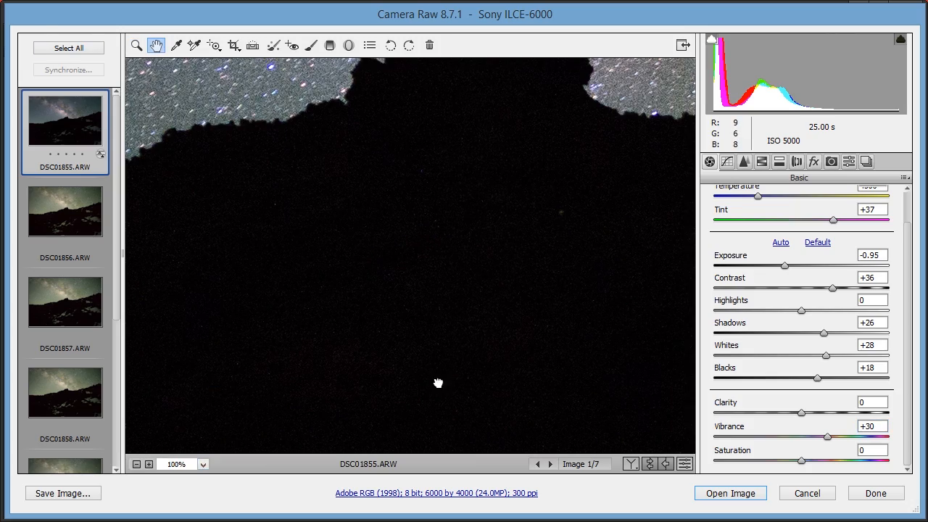
left_click_drag(451, 164, 508, 385)
left_click_drag(431, 295, 274, 212)
left_click(203, 465)
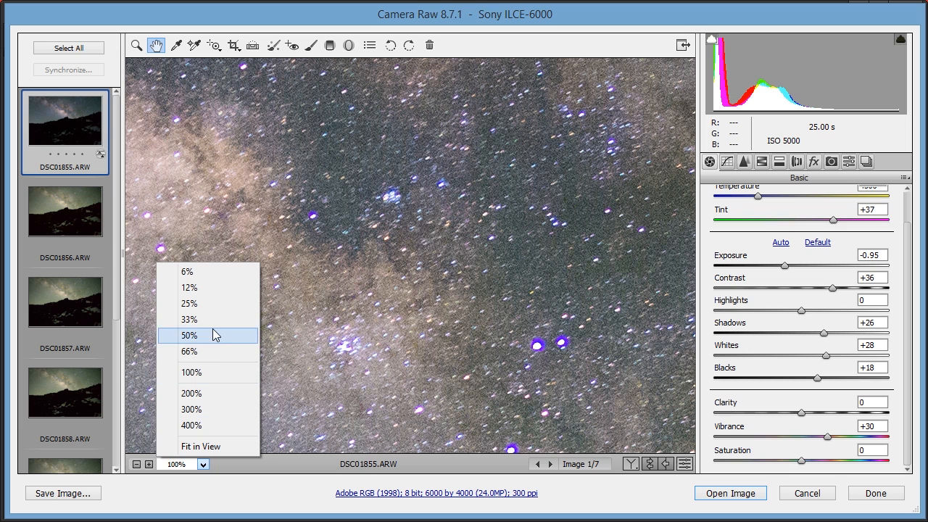
left_click(456, 10)
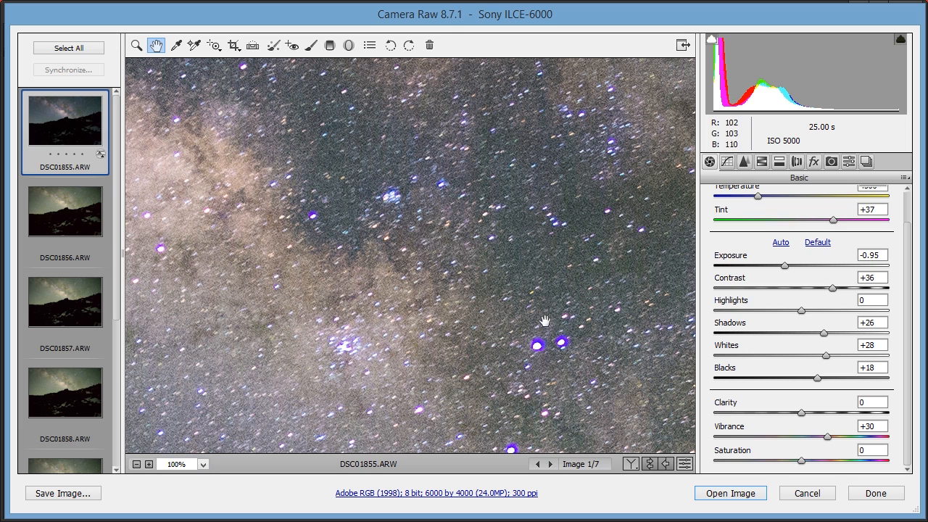
left_click_drag(341, 406, 308, 317)
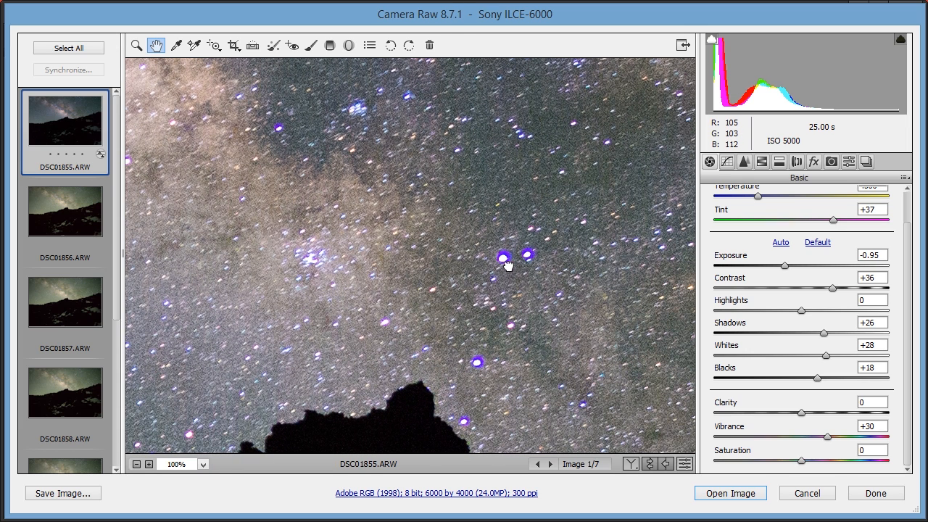
left_click(187, 469)
left_click(200, 333)
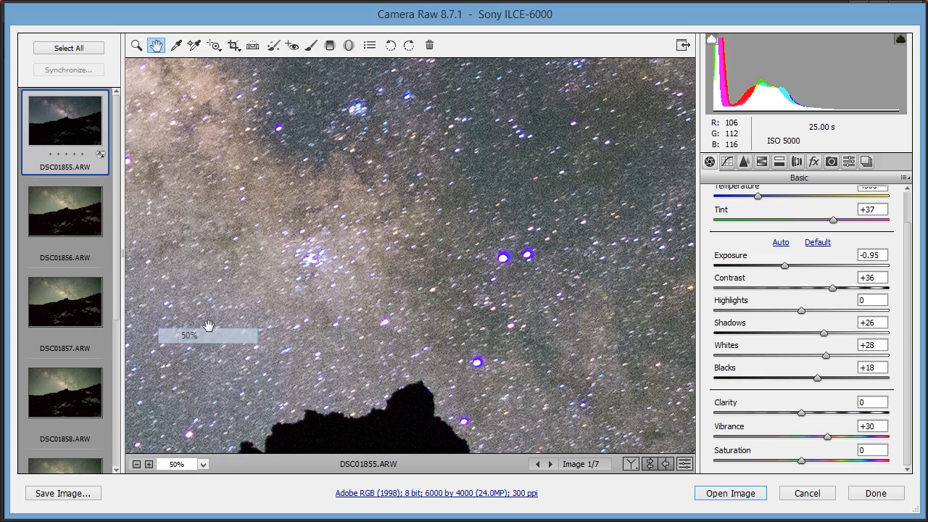
- Examine the Milky Way core and surrounding dust lanes at 50% magnification, finishing with the whole image fitted in view
left_click_drag(364, 214, 532, 331)
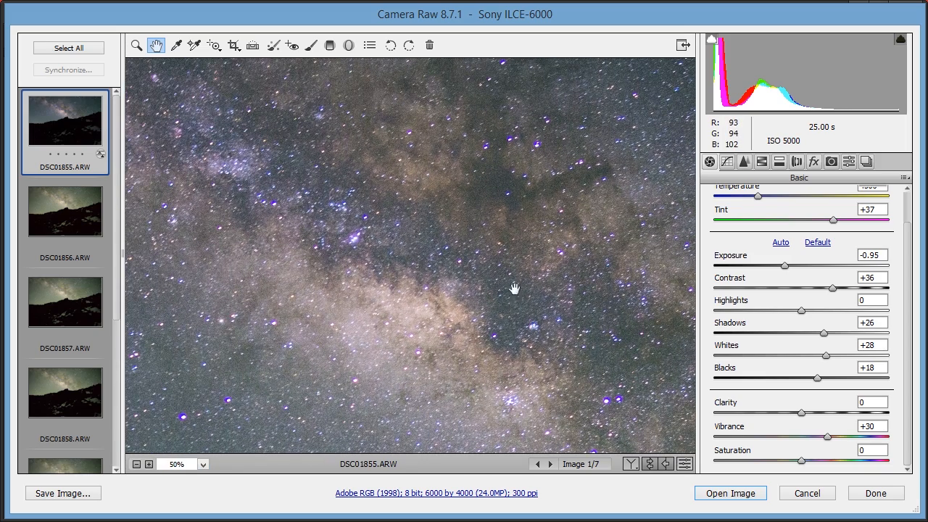
left_click_drag(472, 304, 406, 239)
left_click(203, 464)
left_click(184, 445)
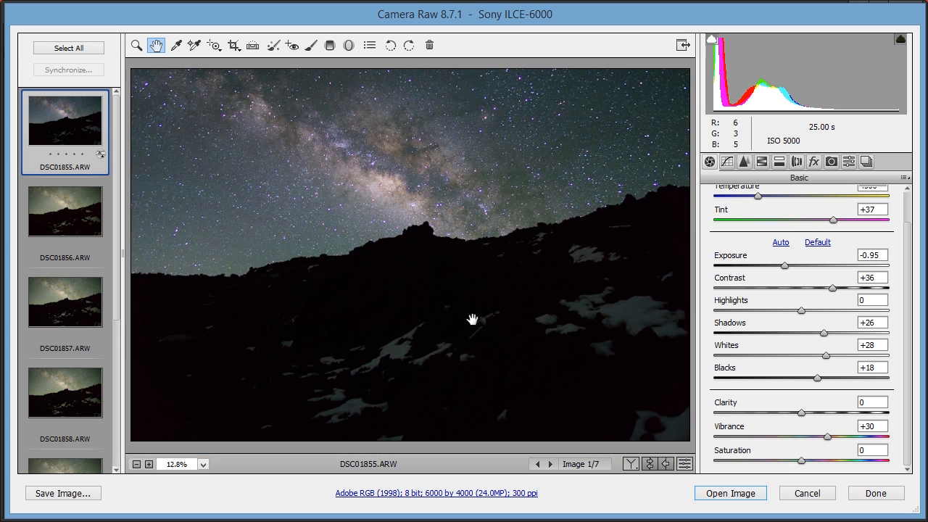
- Shift the Purples hue to -45 in the HSL adjustments, checking the color of the star halos at 100% magnification
left_click(762, 163)
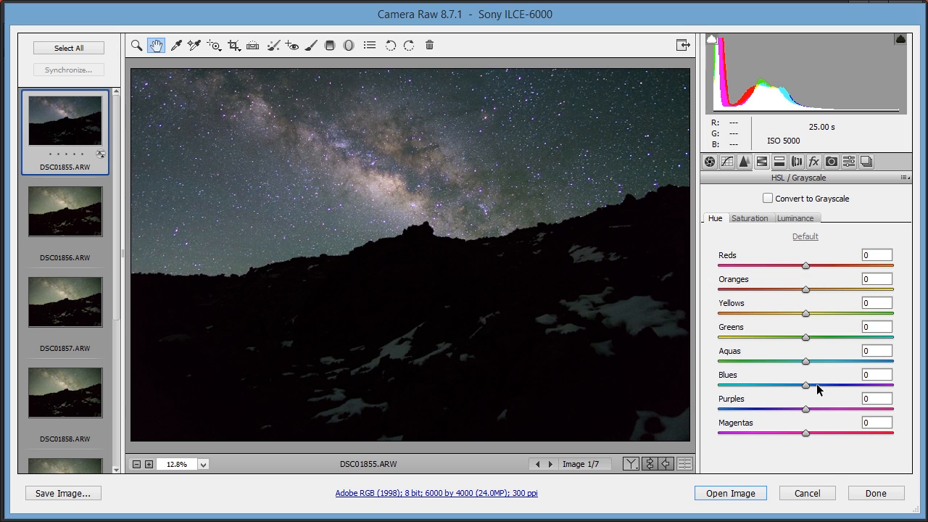
left_click_drag(806, 410, 758, 423)
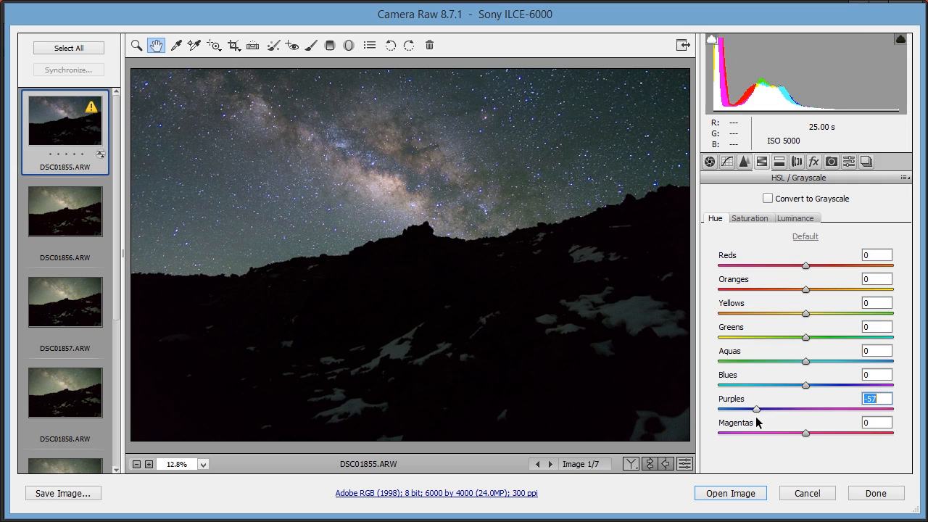
left_click(203, 464)
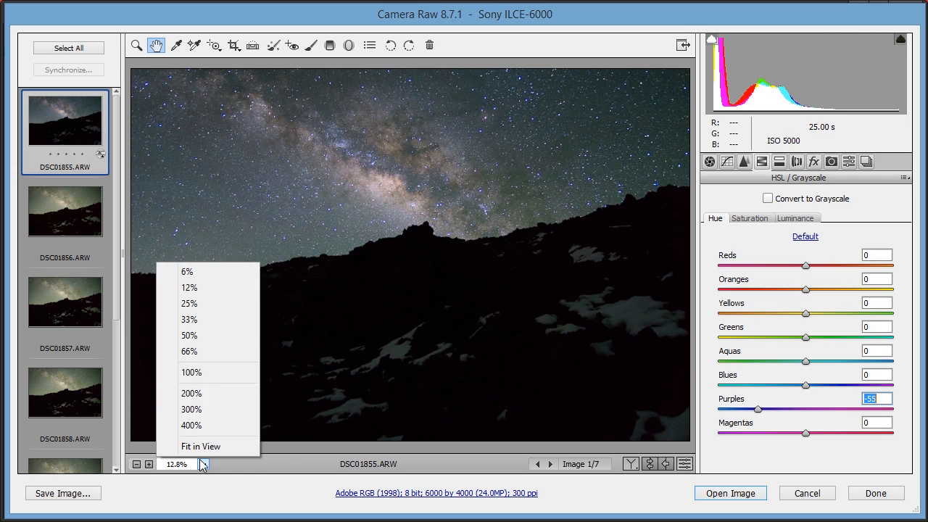
left_click(192, 372)
left_click_drag(392, 224, 451, 376)
mouse_move(757, 409)
left_mouse_down()
mouse_move(821, 411)
mouse_move(773, 410)
left_mouse_up()
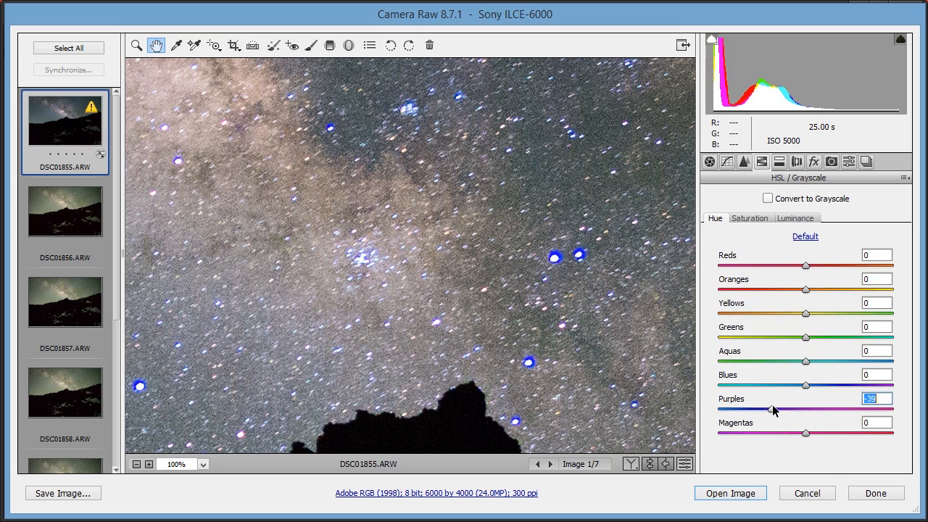
left_click_drag(348, 218, 443, 377)
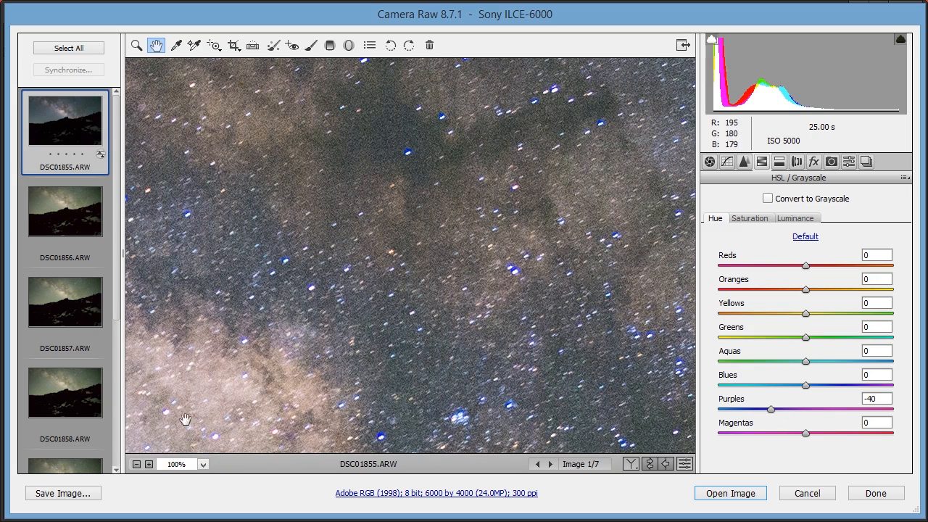
left_click(170, 468)
left_click(192, 444)
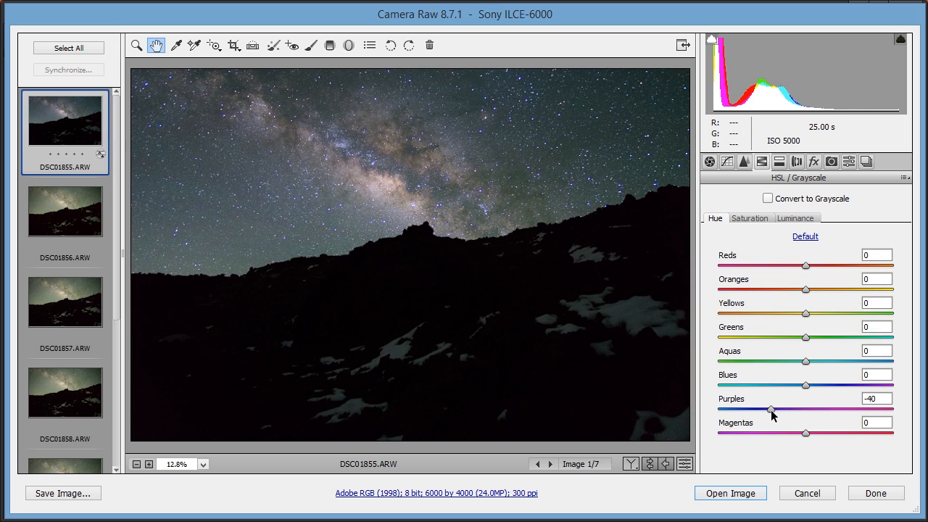
left_click_drag(771, 410, 767, 411)
- Set the Aquas hue to +51 and the Greens hue to +43, trying a Yellows shift and returning it to 0
mouse_move(807, 316)
left_mouse_down()
mouse_move(845, 321)
mouse_move(812, 319)
left_mouse_up()
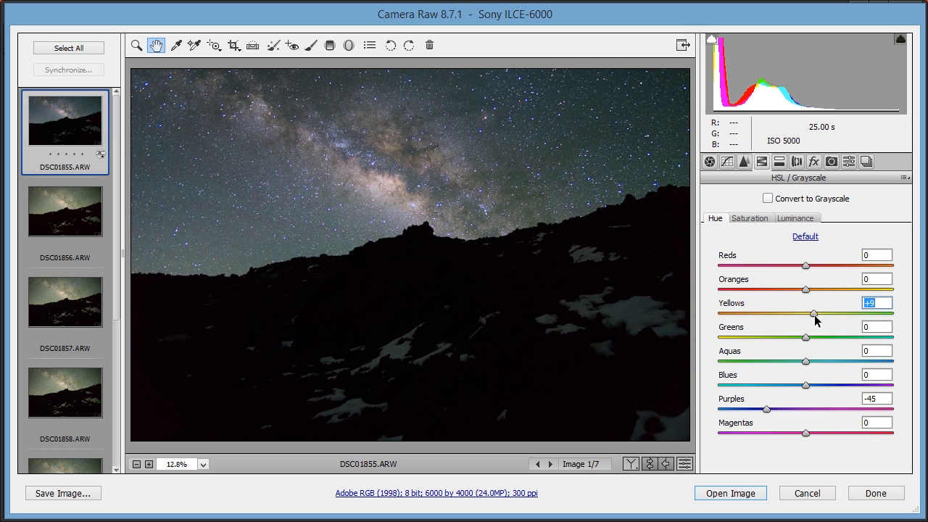
left_click(809, 364)
left_click_drag(809, 364, 852, 347)
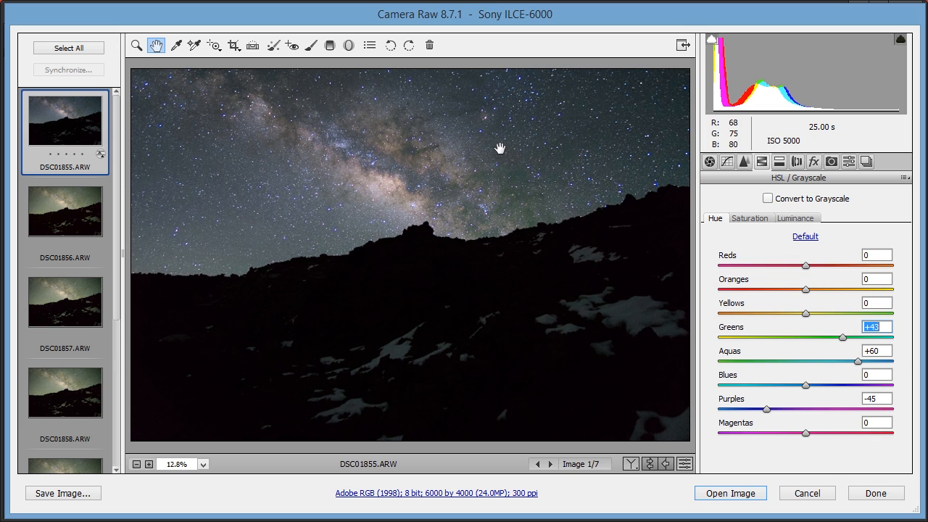
left_click(859, 361)
mouse_move(860, 362)
left_mouse_down()
mouse_move(898, 360)
mouse_move(850, 361)
left_mouse_up()
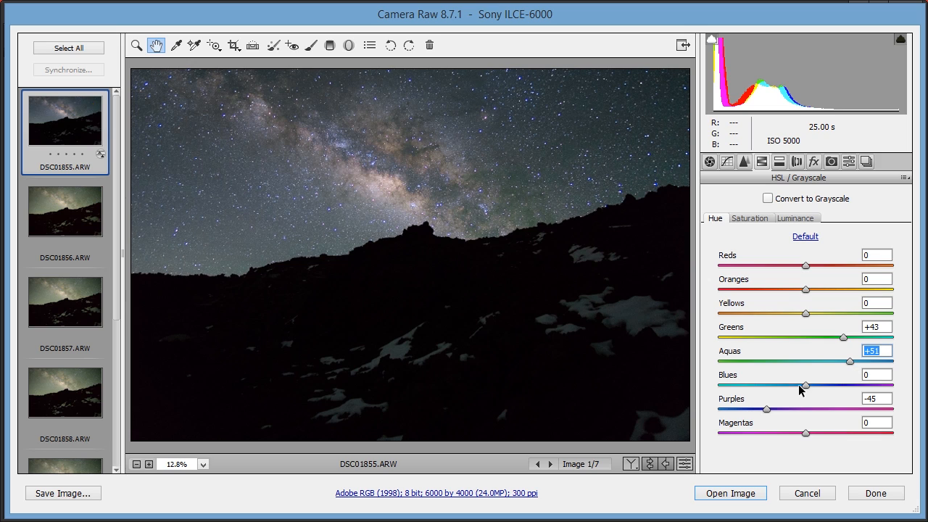
mouse_move(806, 314)
left_mouse_down()
mouse_move(862, 319)
mouse_move(797, 314)
left_mouse_up()
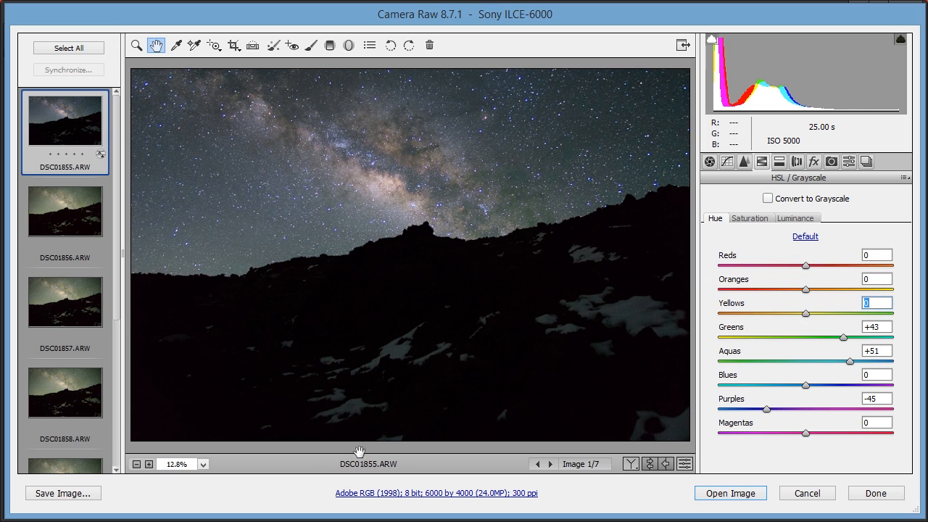
- Examine the star colors in the sky above the ridge at 100% magnification, finishing with the whole image fitted in view
left_click(203, 464)
left_click(190, 373)
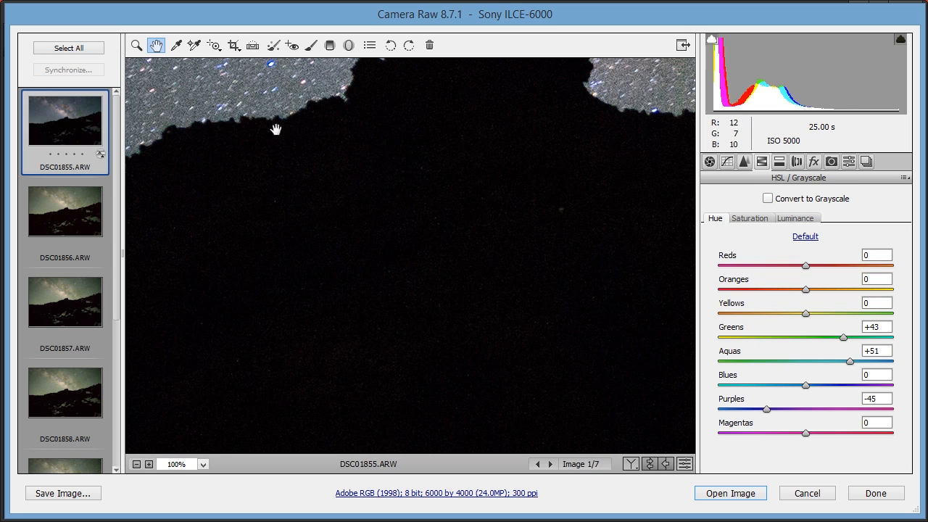
left_click_drag(411, 143, 183, 431)
left_click_drag(288, 335, 201, 417)
left_click_drag(615, 251, 464, 269)
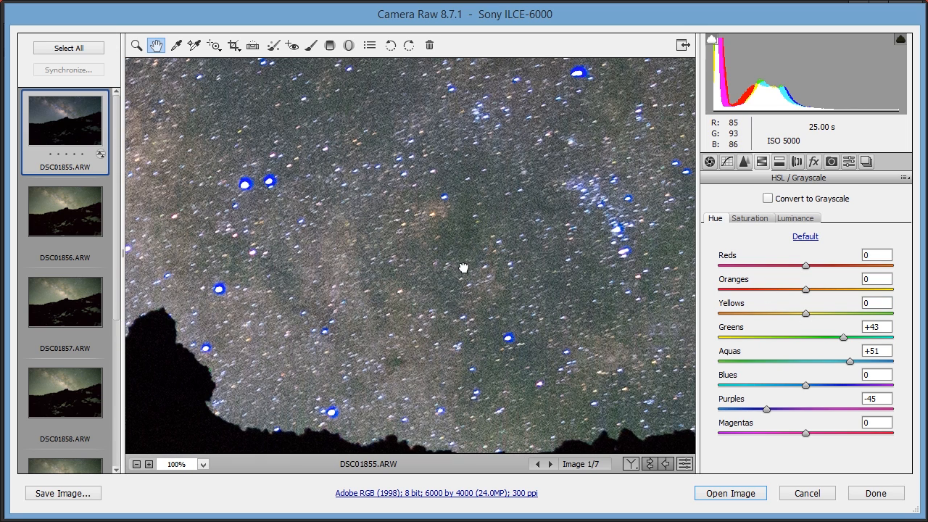
left_click(187, 466)
left_click(187, 444)
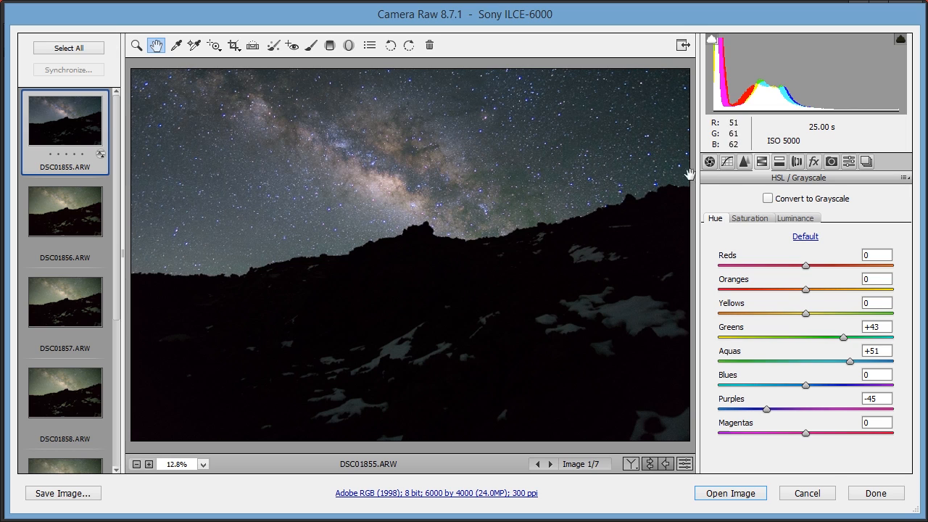
- Set the white balance Tint to +45 with the Temperature at 4500
left_click(710, 162)
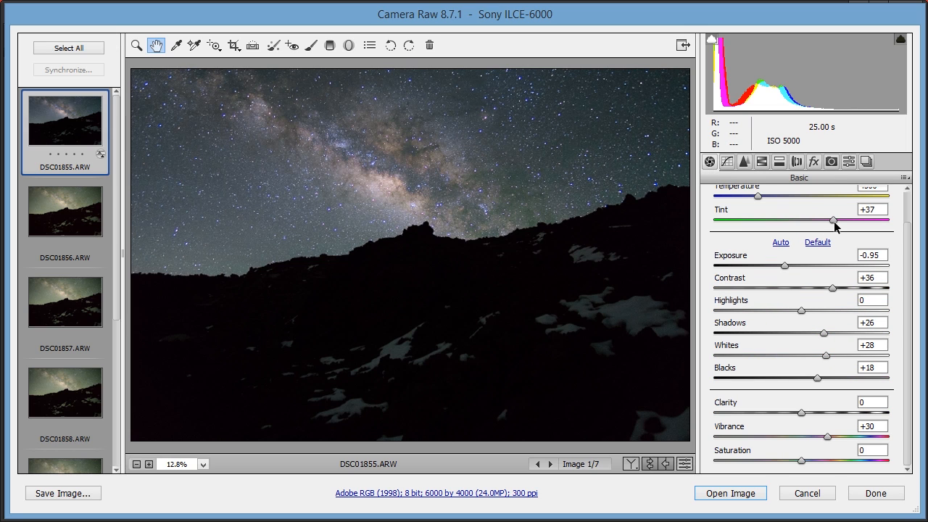
left_click_drag(833, 222, 834, 222)
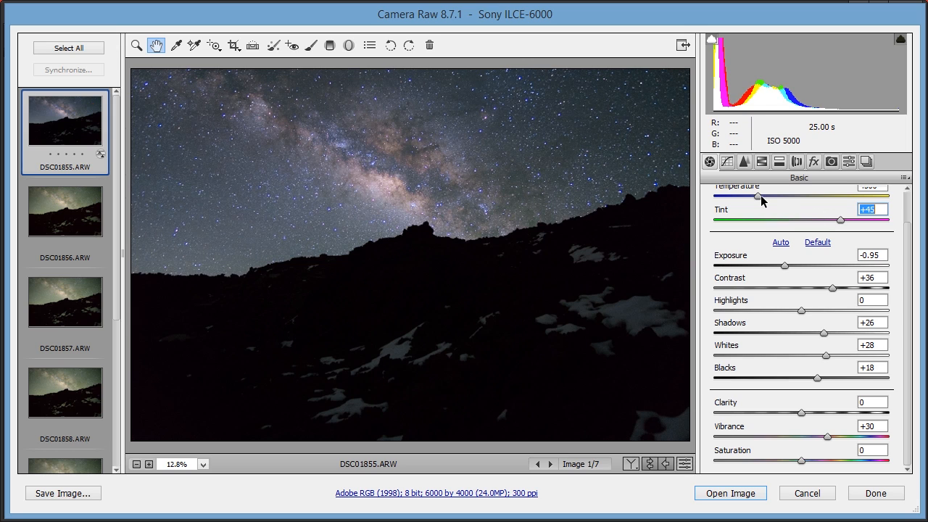
left_click_drag(761, 201, 758, 201)
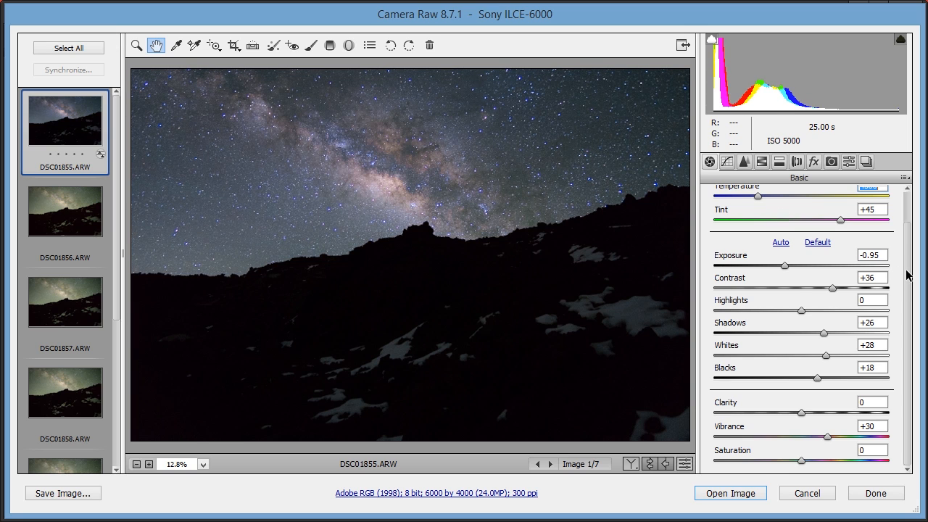
scroll(907, 275, "up", 1)
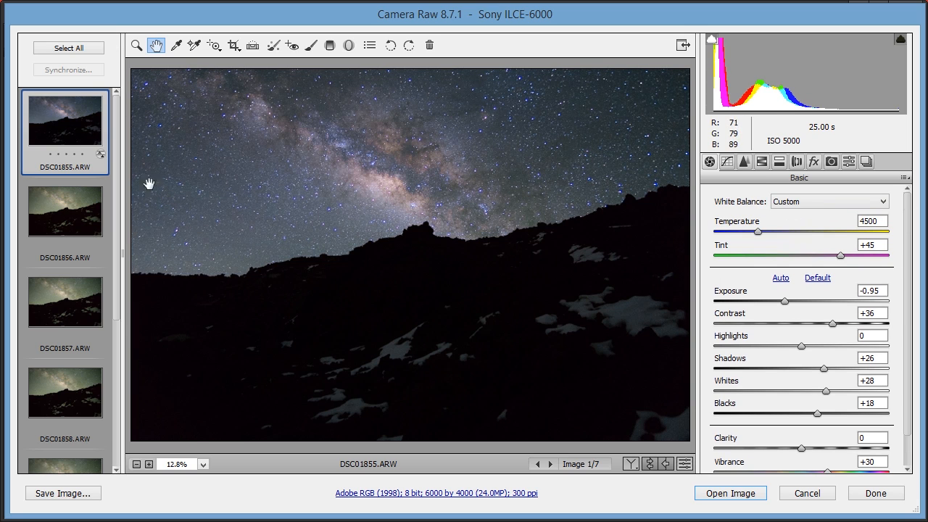
- Synchronize the first image's settings across all seven images, excluding Crop, Spot Removal and Local Adjustments
left_click(82, 51)
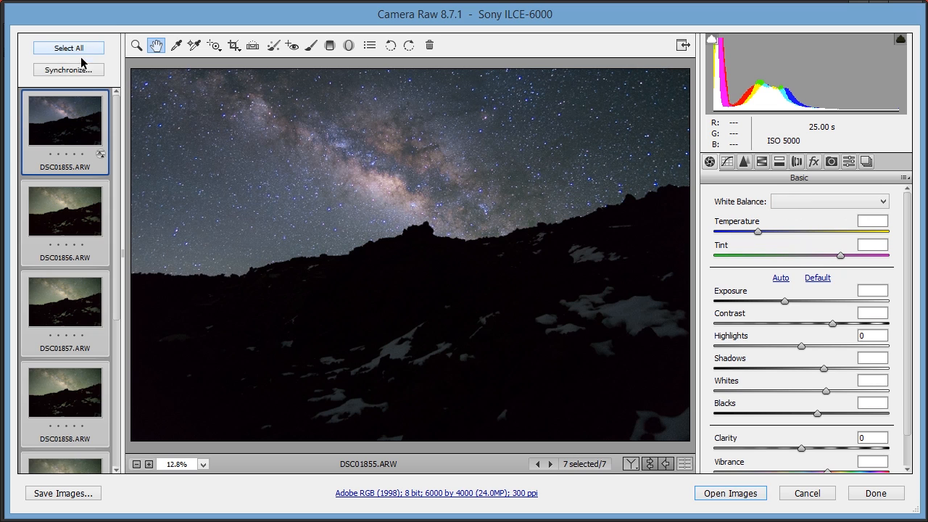
left_click(85, 73)
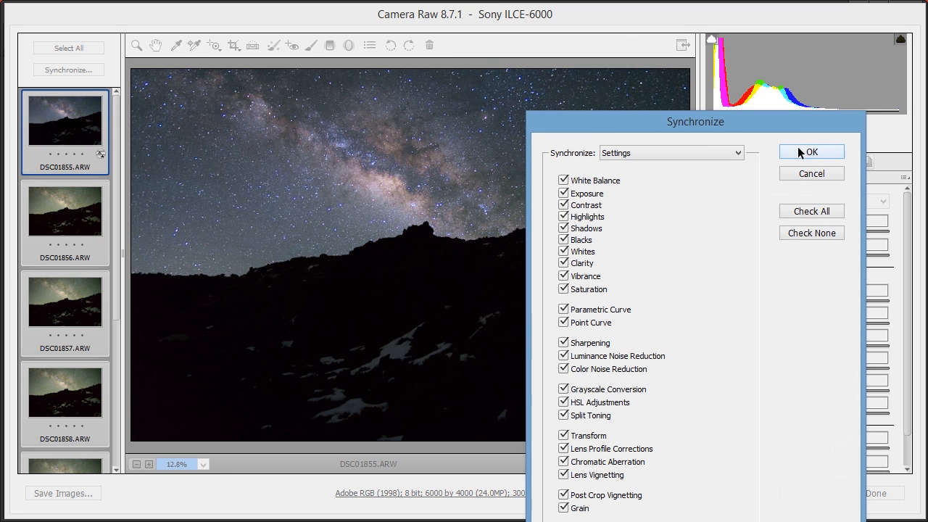
left_click_drag(741, 116, 563, 23)
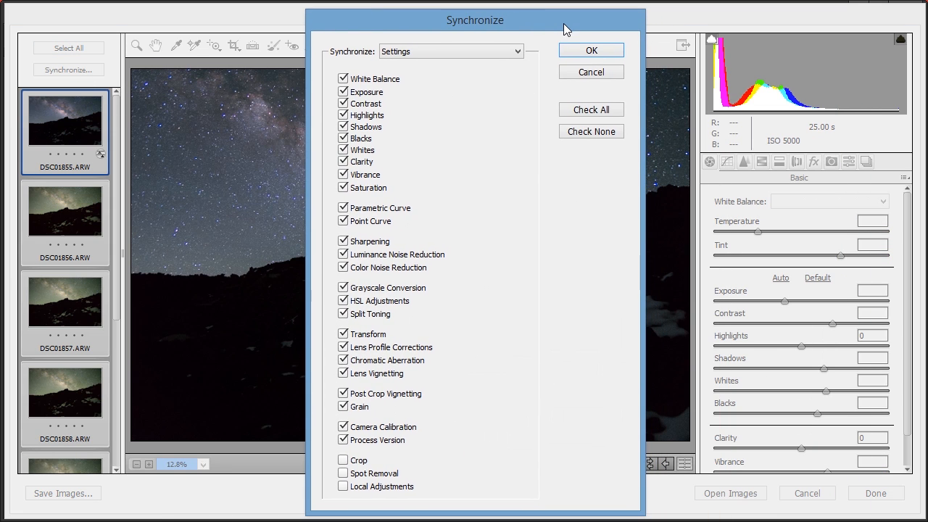
left_click(591, 51)
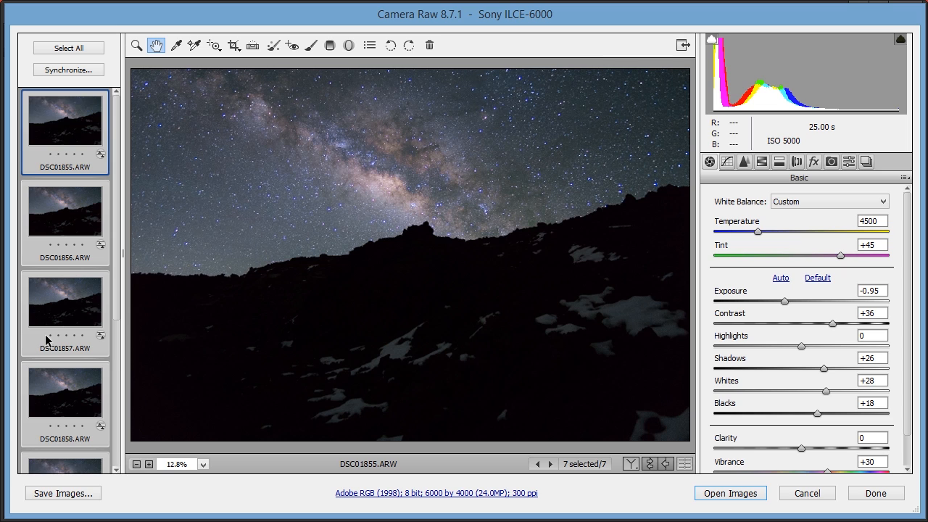
- Look through the thumbnails of the synchronized images and open all seven in Photoshop
scroll(45, 341, "down", 3)
scroll(45, 340, "up", 3)
left_click(710, 494)
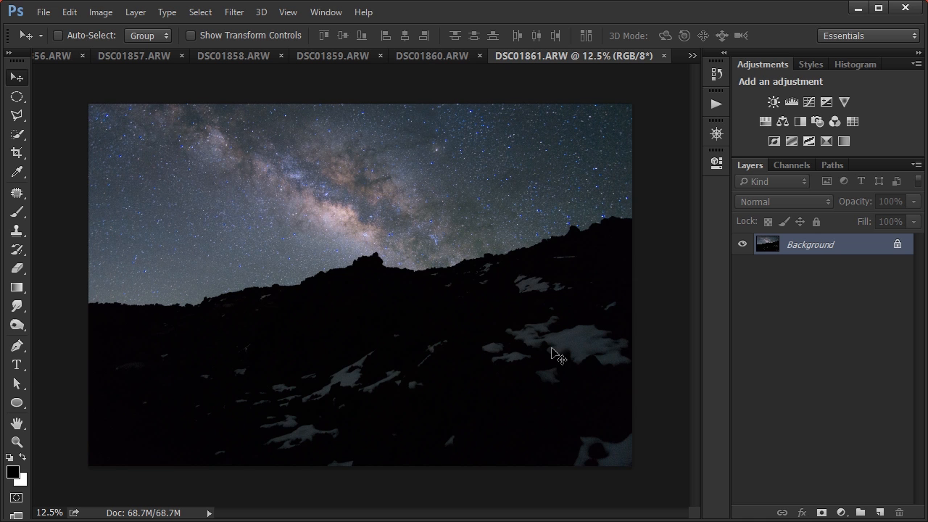
- Load all open files as layers of one new document with the Load Files into Stack script
left_click(43, 12)
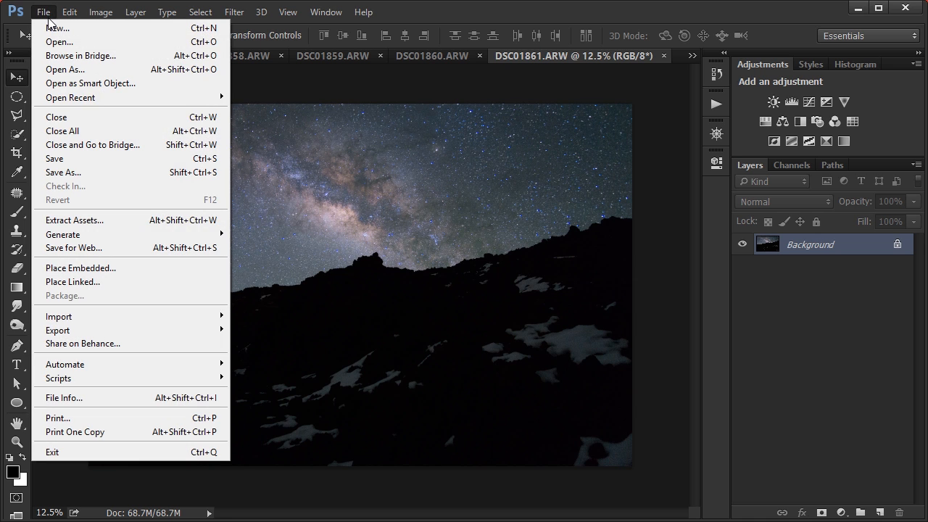
mouse_move(183, 379)
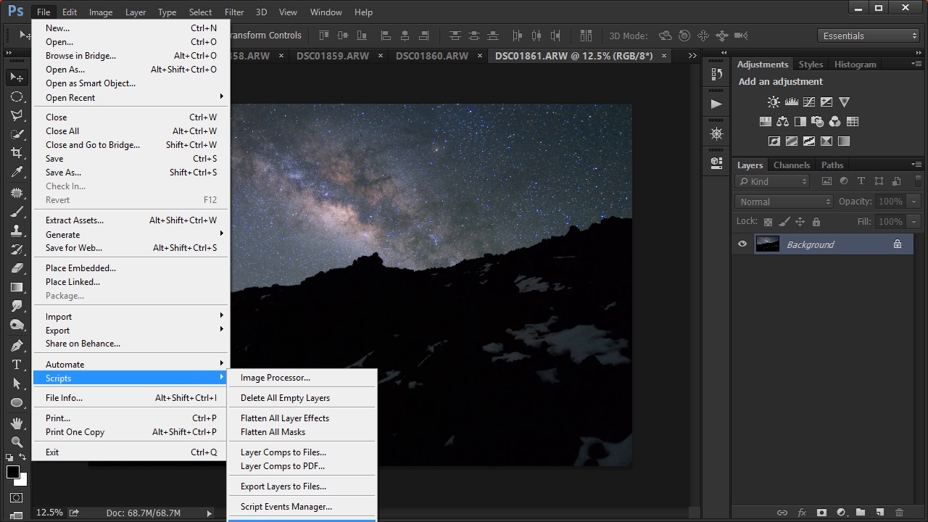
left_click(301, 519)
left_click_drag(653, 294, 472, 155)
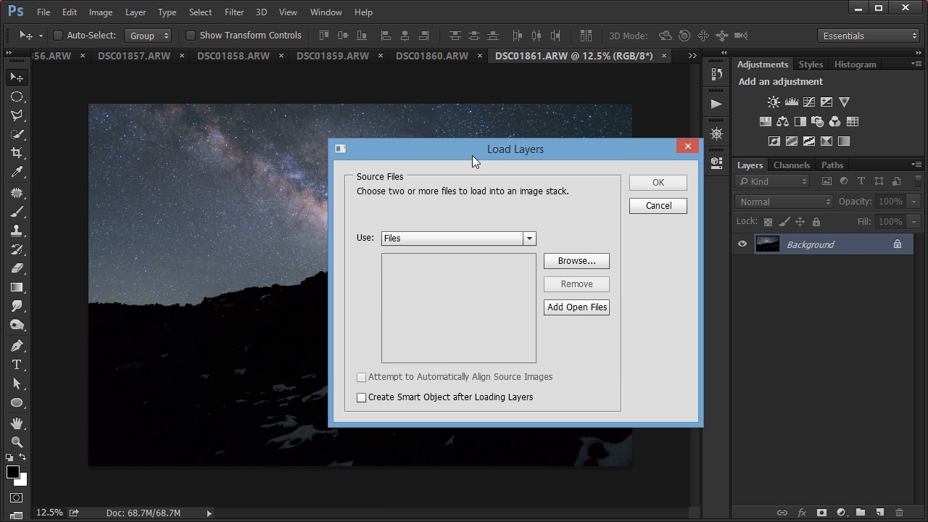
left_click(562, 312)
left_click(678, 187)
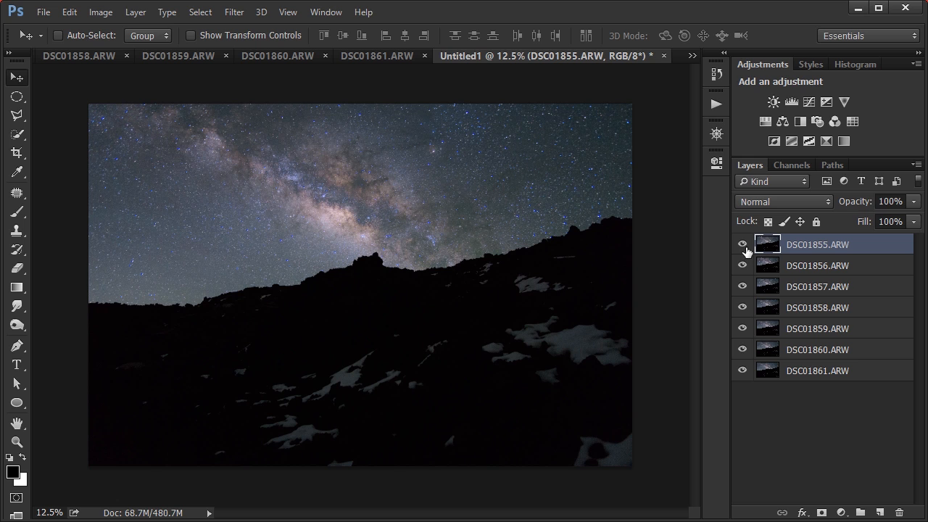
- Show only the DSC01861.ARW layer and add a white layer mask to it
left_click(743, 371, "alt")
left_click(798, 371)
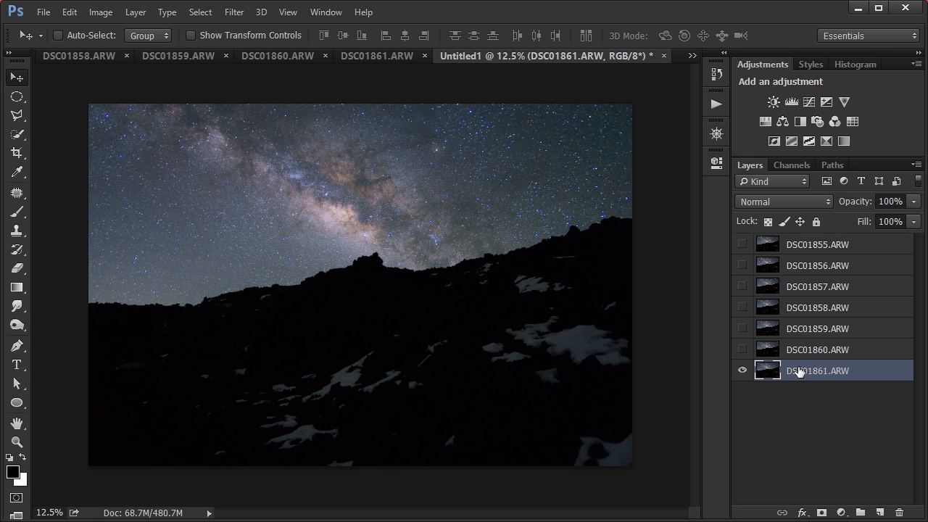
left_click(821, 513)
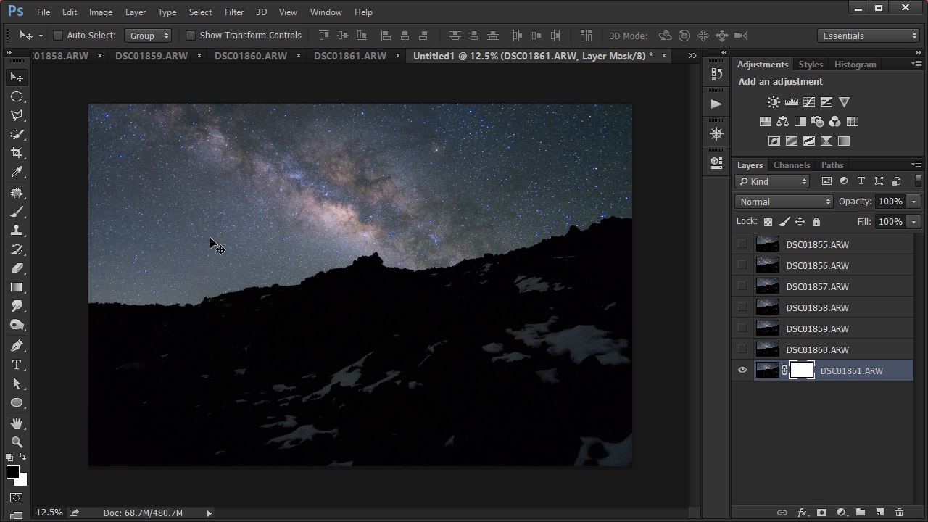
- Paint black on the DSC01861.ARW layer mask with a hard-edged 1000 px brush to hide the mountain foreground up to the ridgeline
key("b")
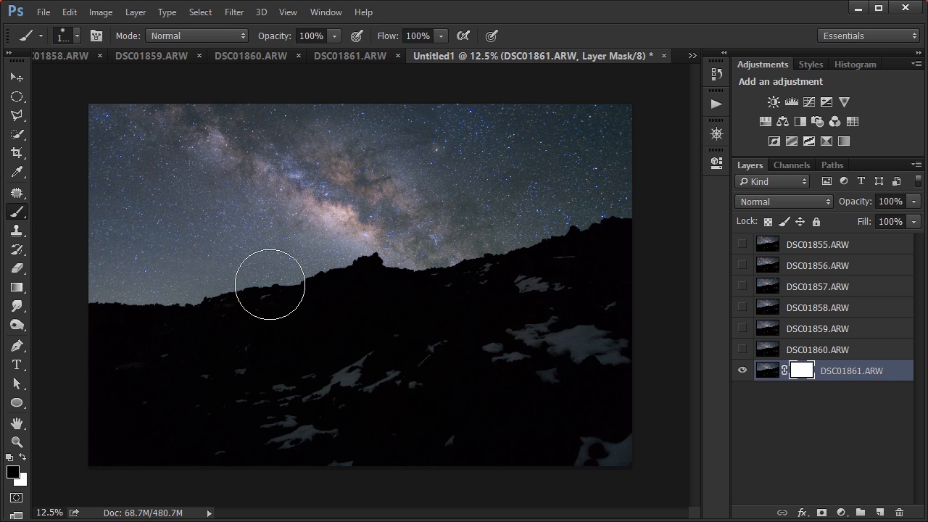
right_click(435, 289)
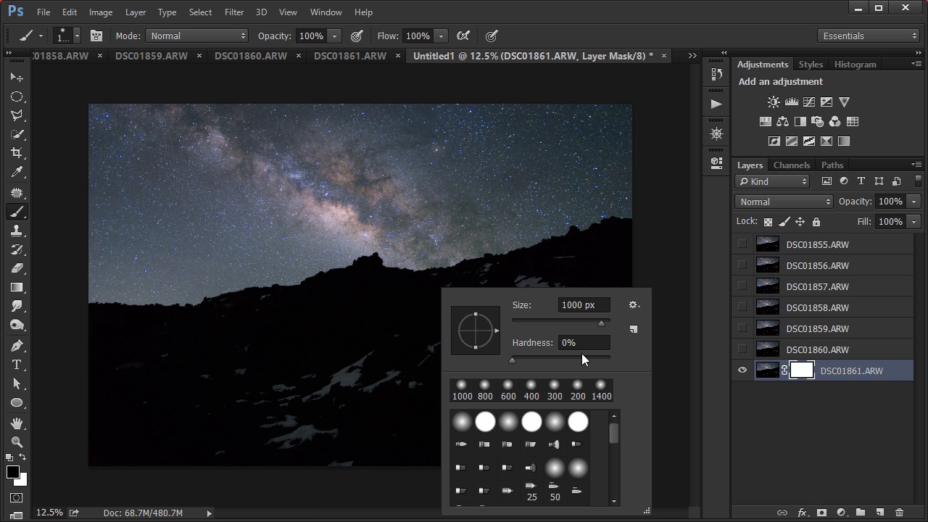
left_click(614, 259)
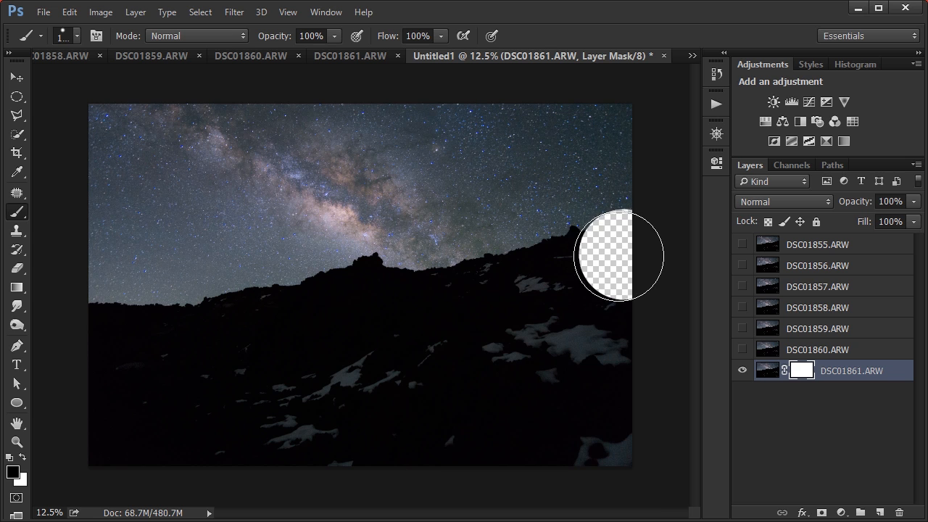
mouse_move(614, 259)
left_mouse_down()
mouse_move(420, 307)
mouse_move(380, 307)
mouse_move(370, 290)
mouse_move(354, 319)
mouse_move(346, 302)
mouse_move(210, 329)
mouse_move(85, 331)
mouse_move(86, 355)
mouse_move(91, 389)
mouse_move(566, 350)
mouse_move(689, 313)
mouse_move(629, 398)
mouse_move(421, 438)
mouse_move(70, 446)
mouse_move(667, 451)
left_mouse_up()
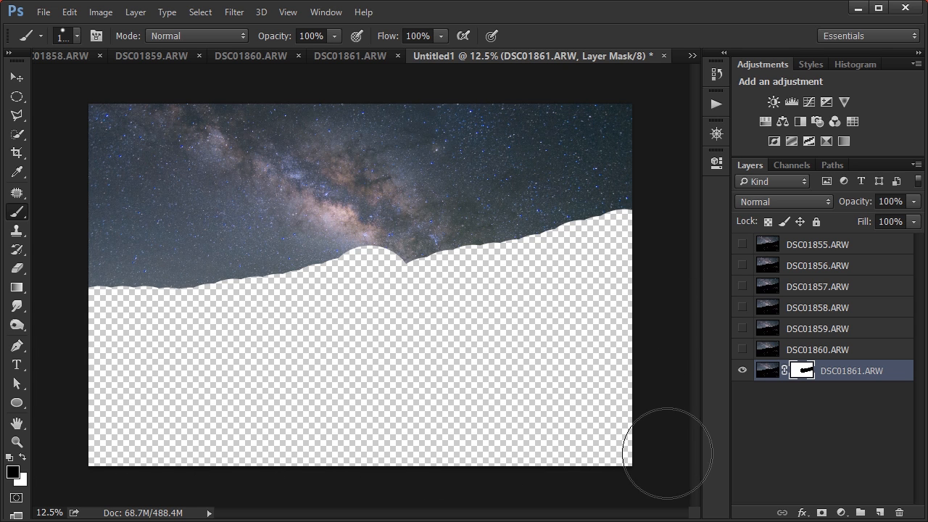
scroll(414, 319, "up", 1)
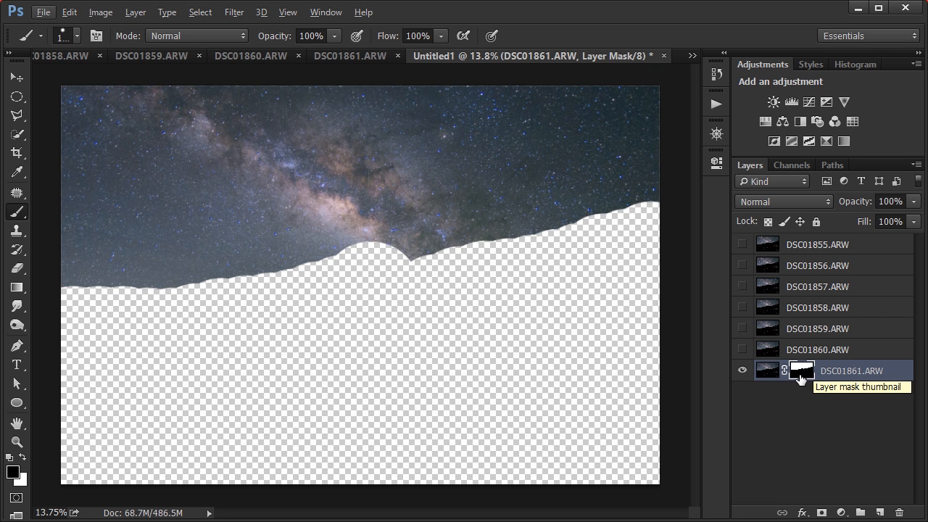
- Copy the DSC01861.ARW layer mask onto the other six layers and make all seven layers visible
left_click_drag(798, 373, 799, 309)
left_click_drag(800, 307, 802, 266)
left_click_drag(801, 266, 803, 250)
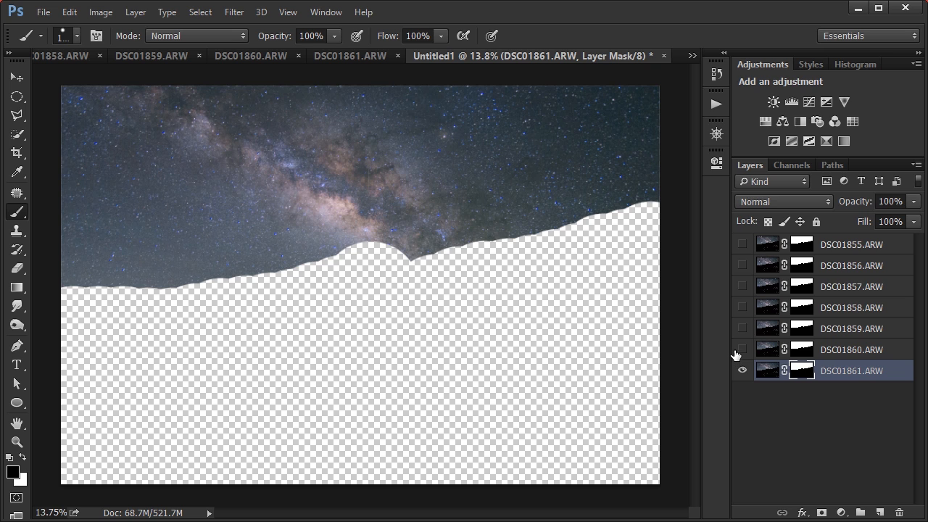
left_click_drag(740, 351, 744, 247)
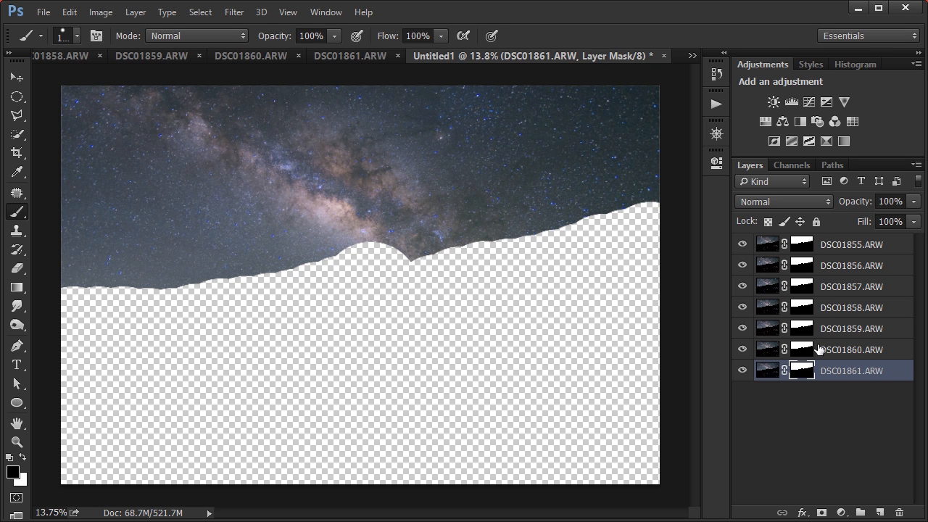
- Auto-align all seven masked layers using the Spherical projection, with vignette removal and geometric distortion correction left off
left_click(857, 251, "shift")
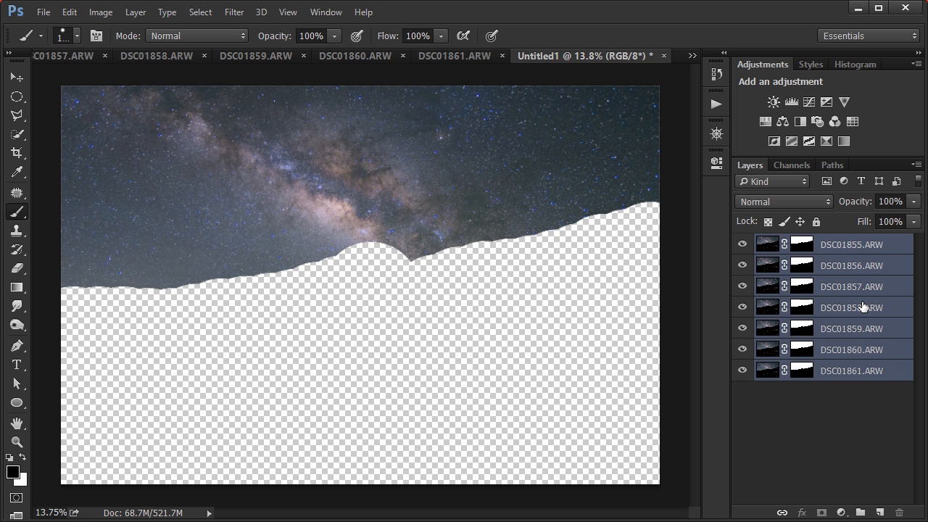
left_click(67, 14)
left_click(129, 323)
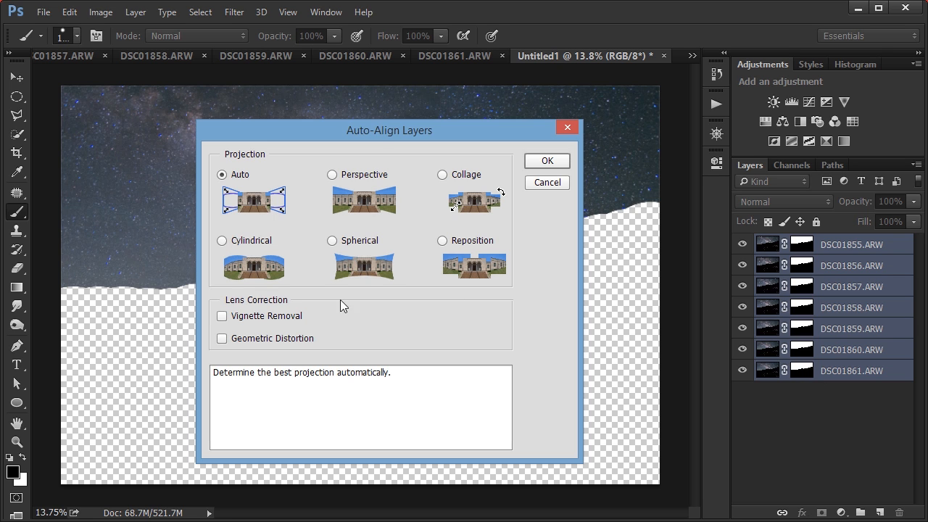
left_click_drag(380, 135, 362, 125)
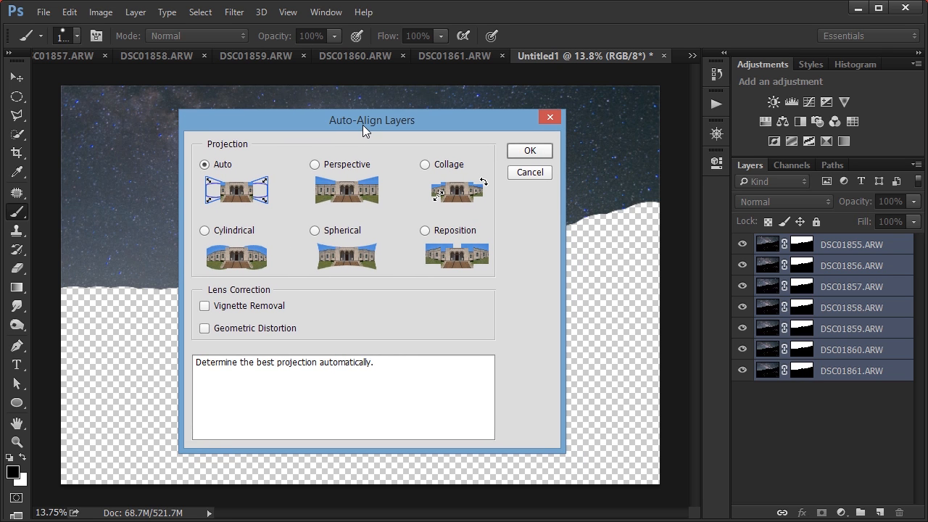
left_click(329, 236)
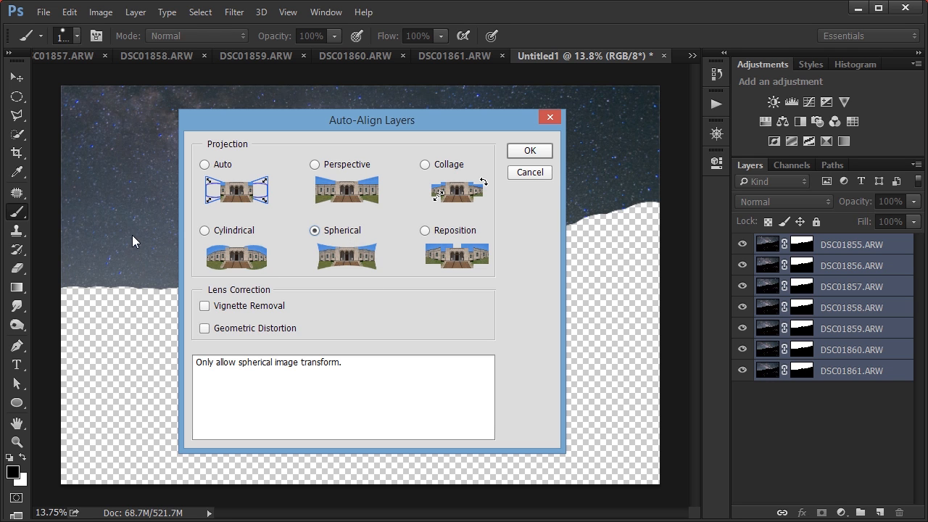
left_click_drag(355, 124, 375, 125)
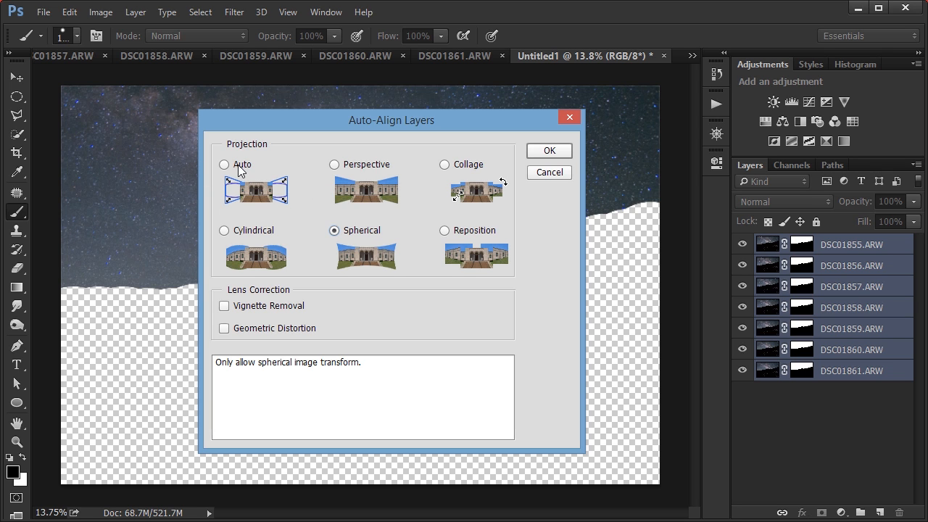
left_click(533, 155)
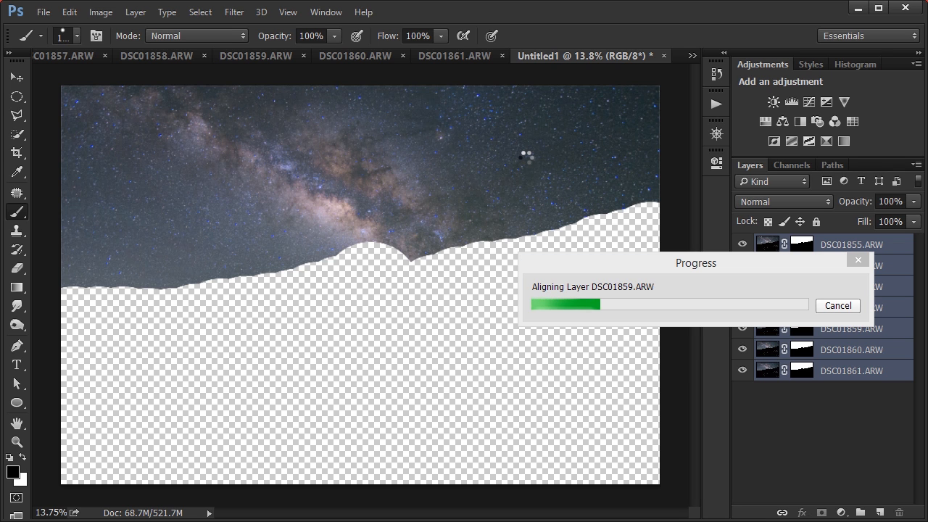
left_click(614, 262)
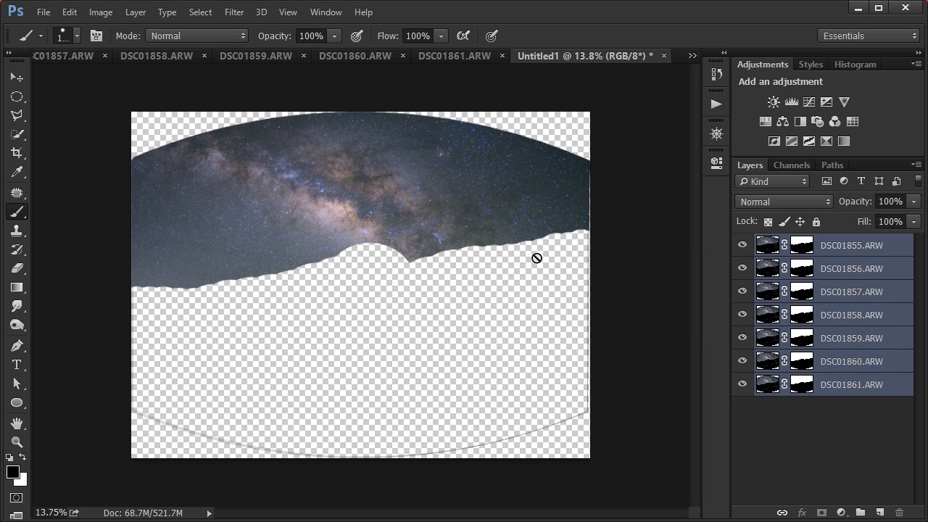
- Delete the layer masks from all seven aligned layers, DSC01861.ARW through DSC01855.ARW
left_click(808, 390)
right_click(807, 390)
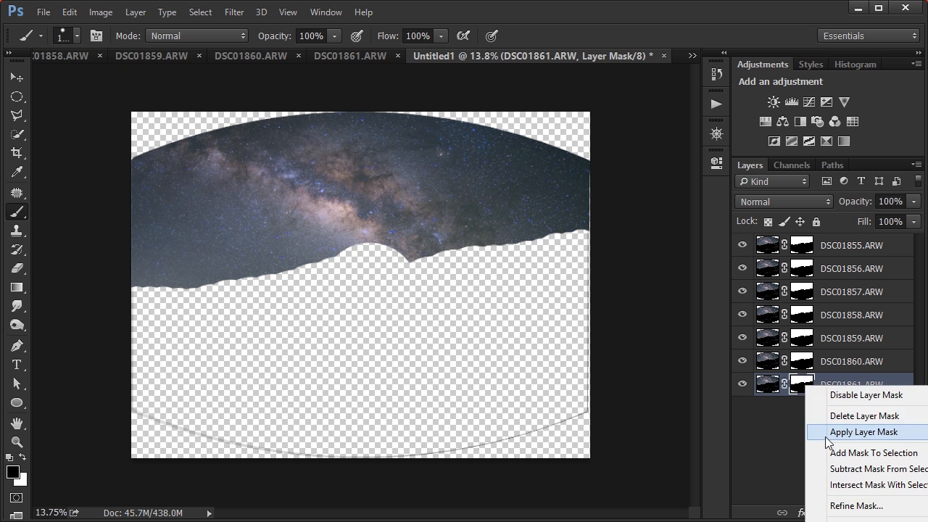
left_click(830, 416)
right_click(814, 366)
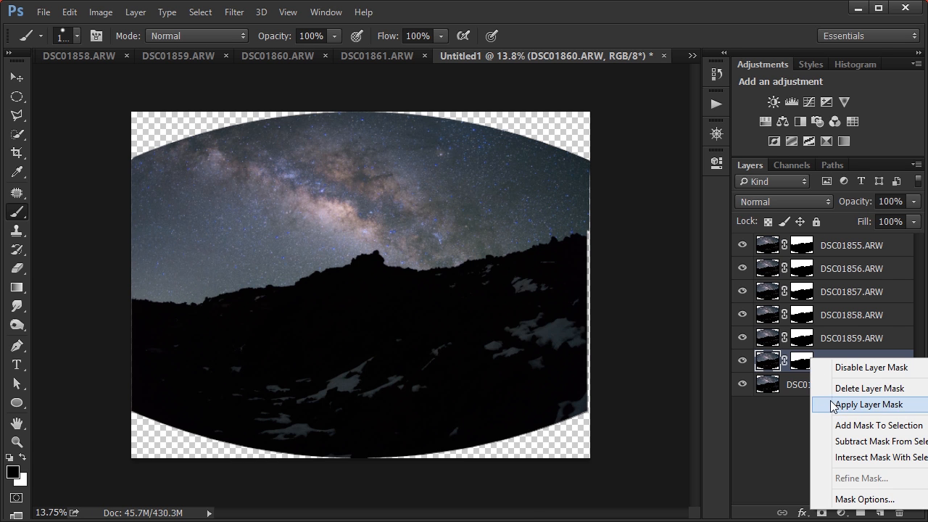
left_click(834, 386)
right_click(805, 341)
left_click(834, 371)
right_click(802, 316)
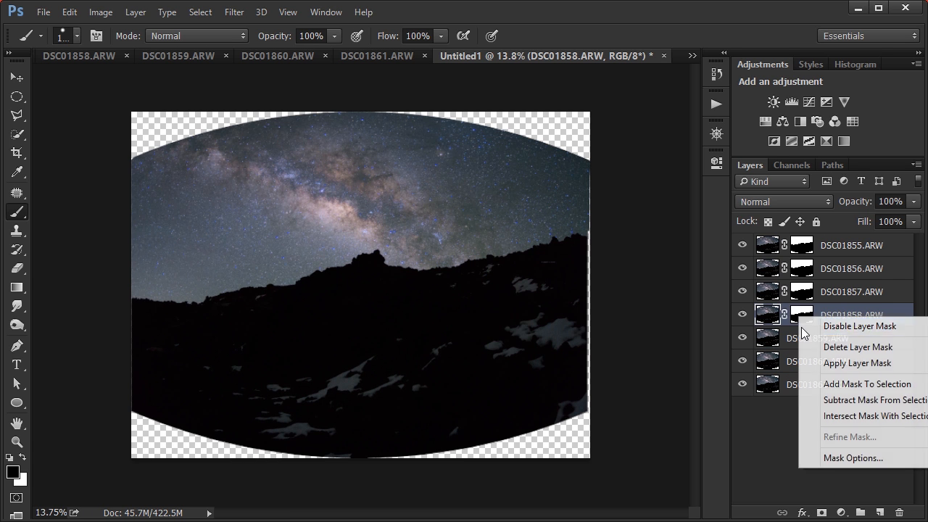
left_click(833, 347)
right_click(802, 297)
left_click(834, 327)
right_click(804, 277)
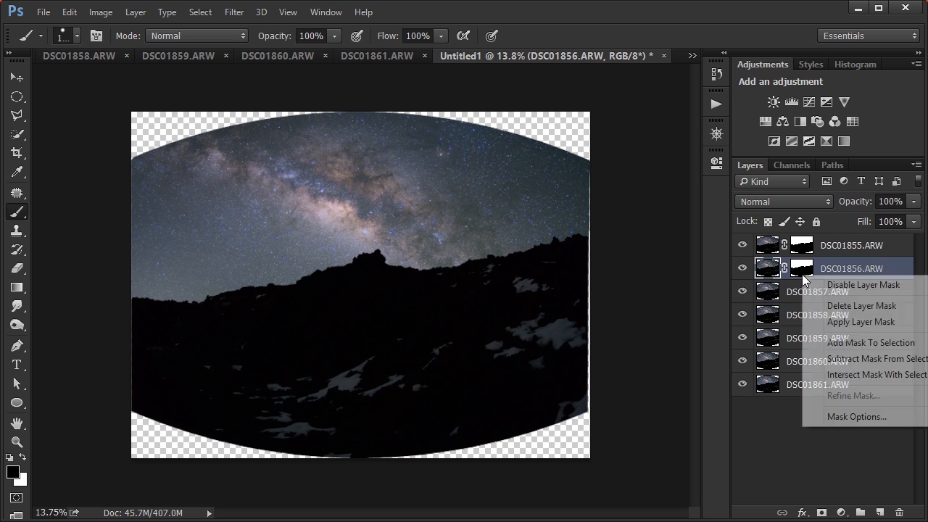
left_click(834, 304)
right_click(807, 252)
left_click(814, 282)
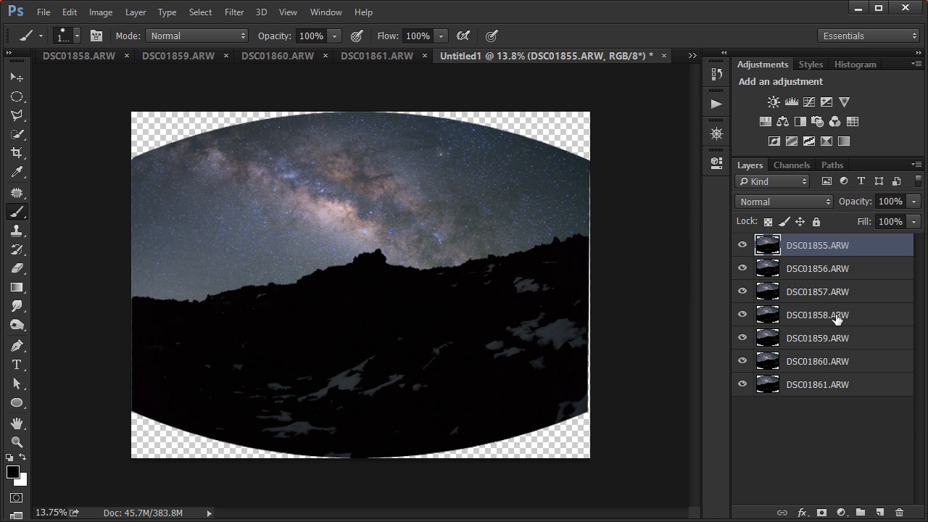
- Convert all seven aligned layers together into a single smart object
left_click(827, 392, "shift")
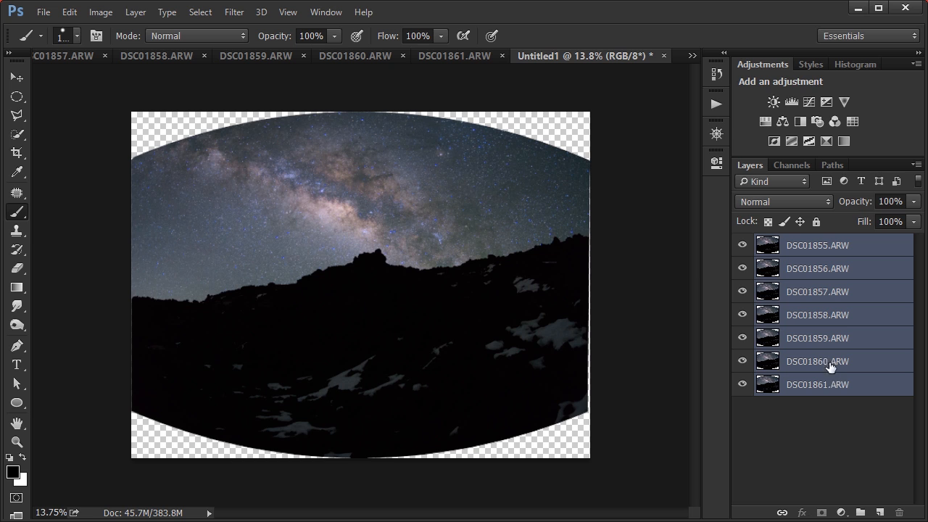
right_click(817, 301)
left_click(853, 354)
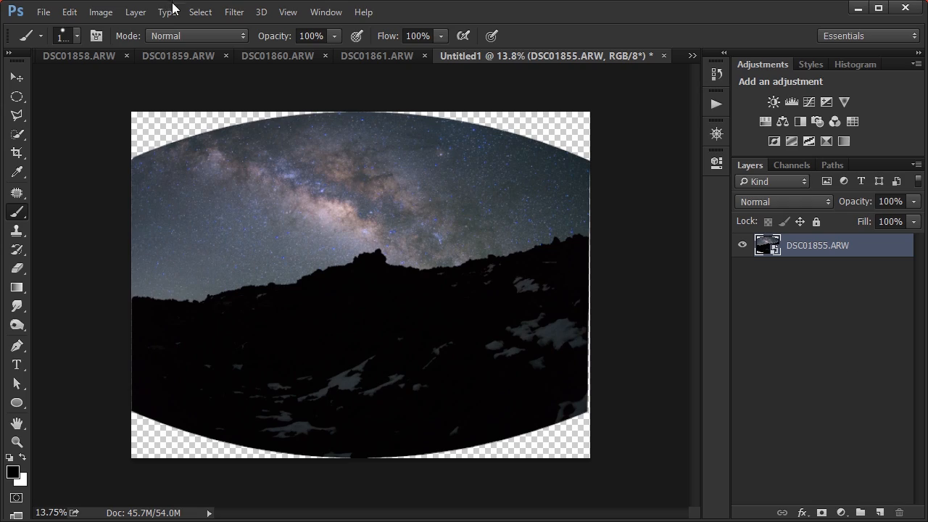
- Straighten the smart object's curved borders in the Adaptive Wide Angle filter with constraint lines drawn along the image edges
left_click(234, 12)
left_click(267, 83)
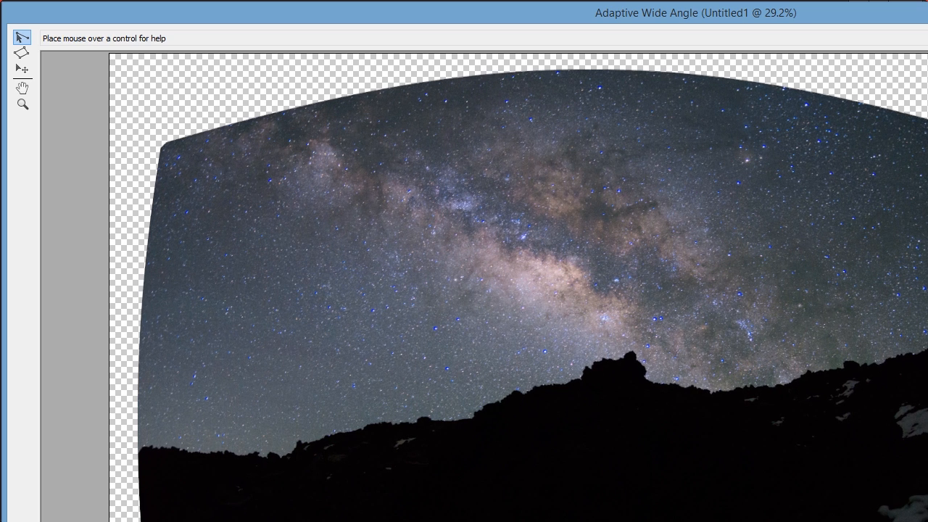
left_click(925, 119)
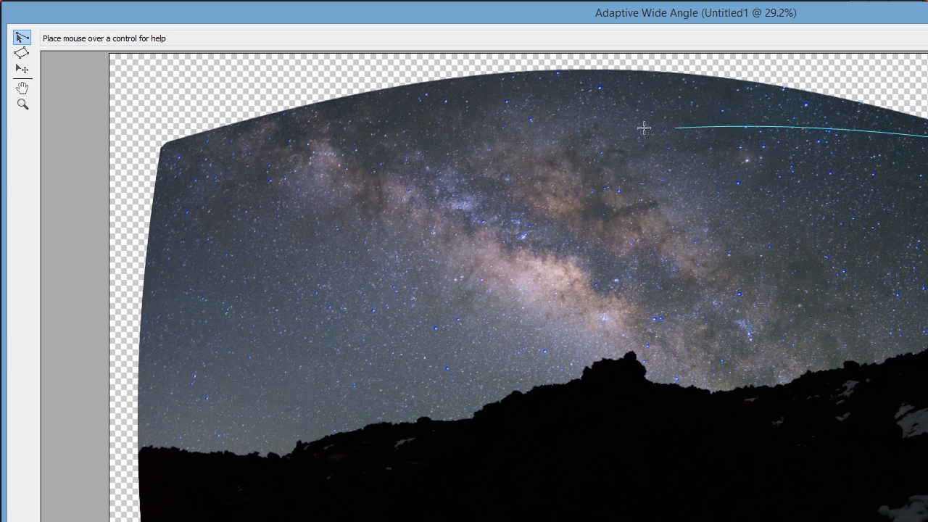
left_click(164, 145)
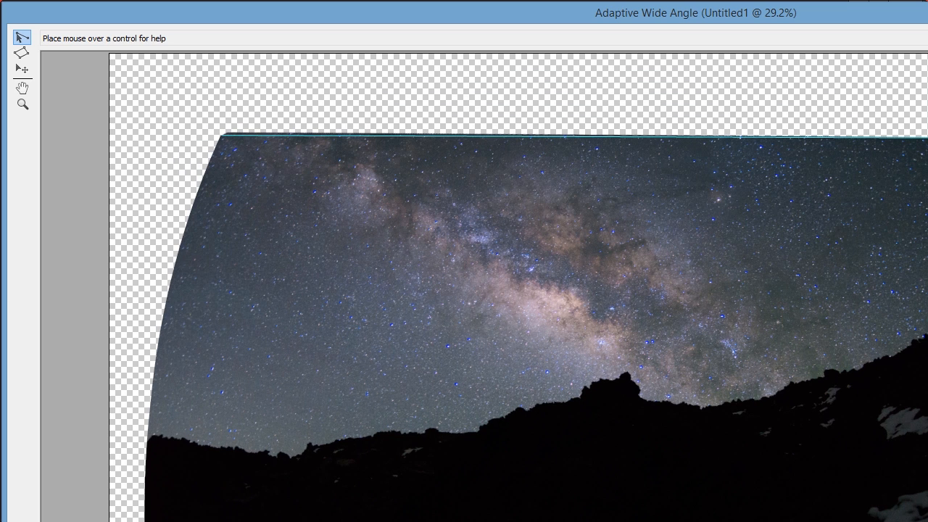
left_click_drag(734, 341, 847, 413)
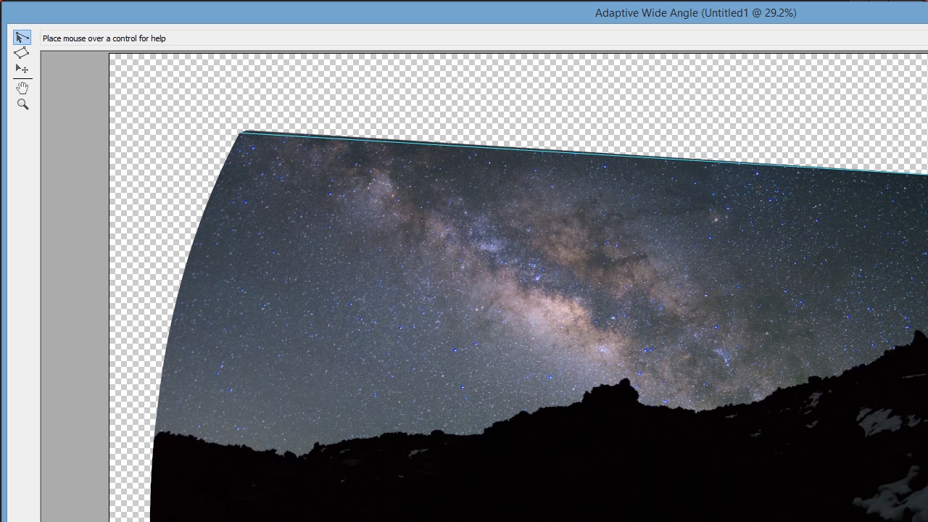
left_click_drag(450, 507, 472, 449)
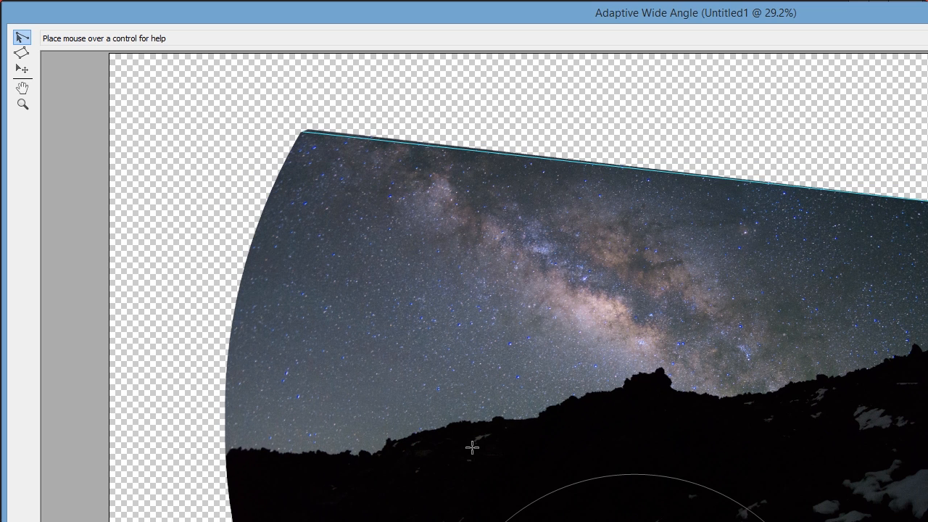
left_click(299, 132)
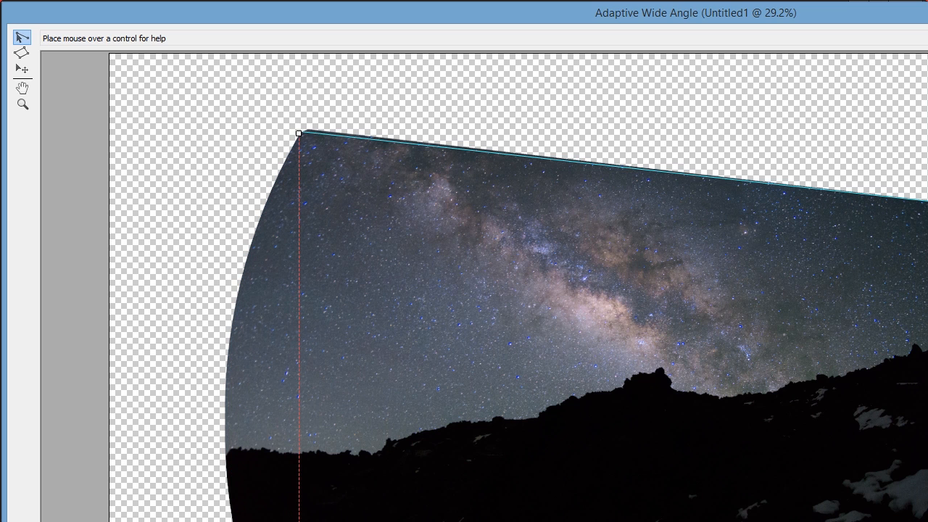
left_click(301, 521)
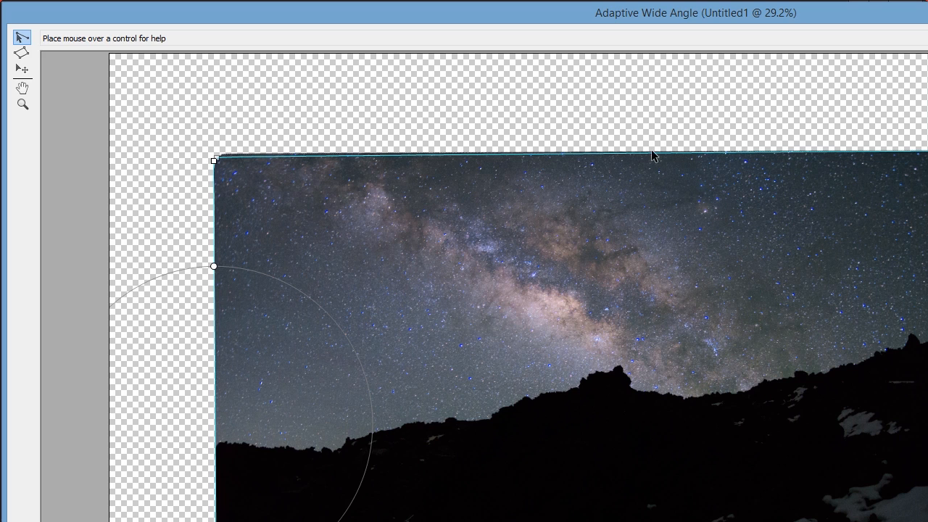
- Rotate the top edge constraint to horizontal and the left edge constraint to vertical, and apply the Adaptive Wide Angle filter
left_click(653, 160)
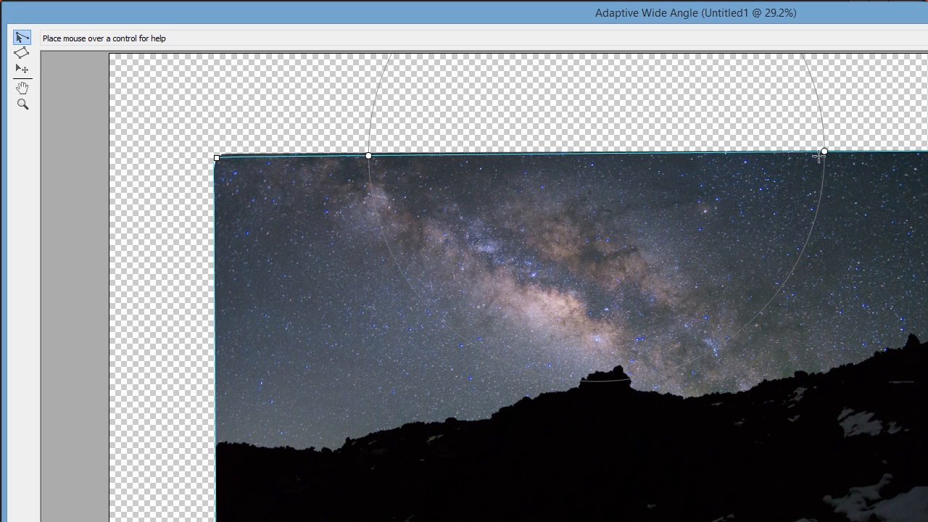
mouse_move(825, 152)
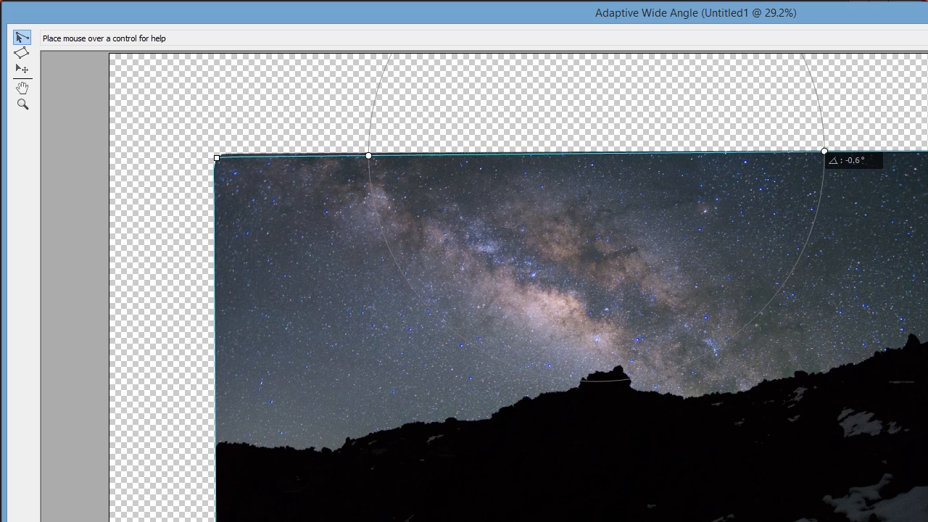
left_click_drag(824, 151, 824, 153)
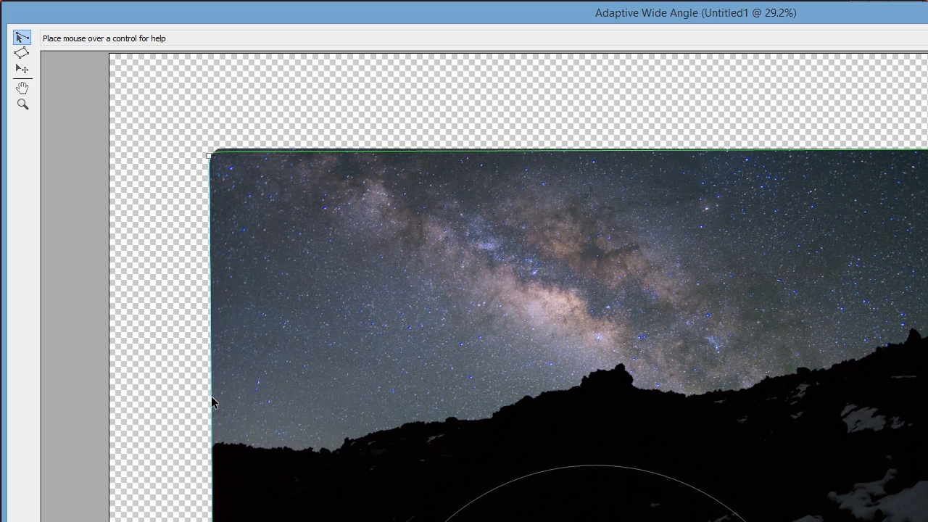
left_click_drag(209, 263, 211, 262)
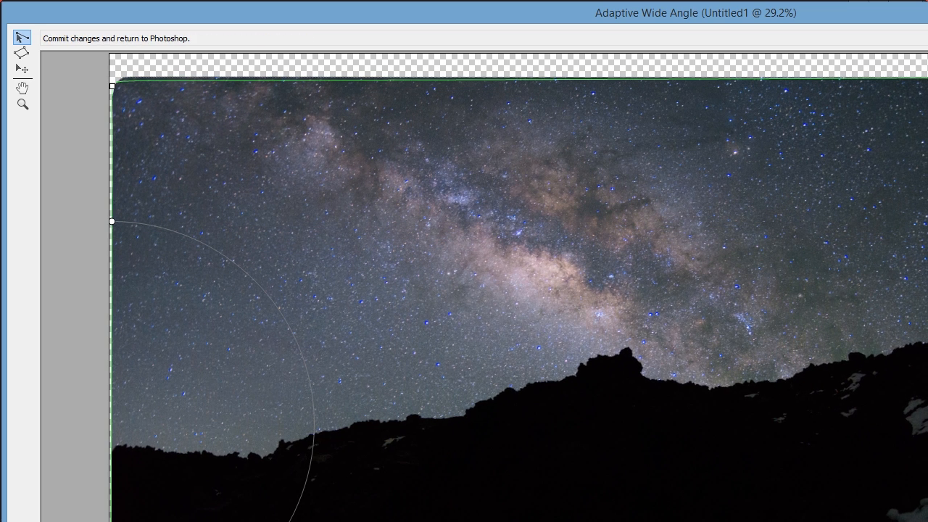
key("Return")
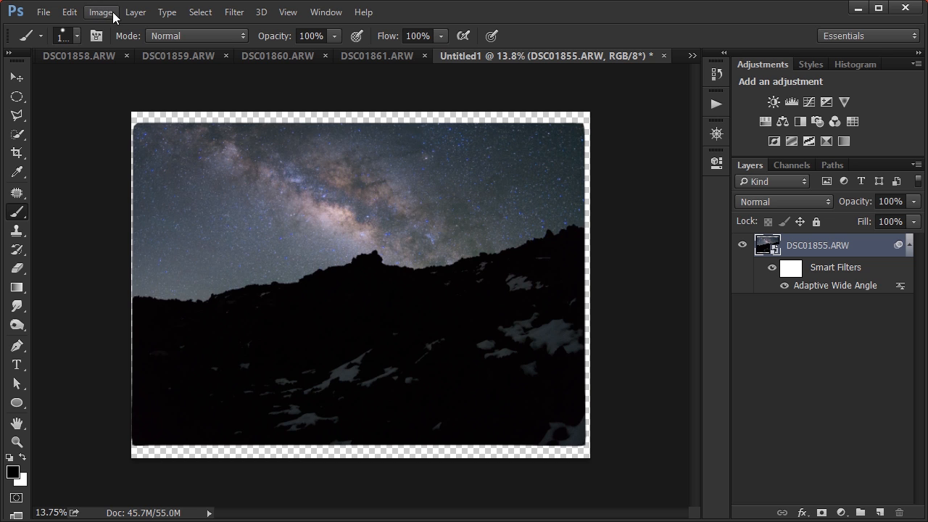
- Set the smart object's stack mode to Median
left_click(133, 13)
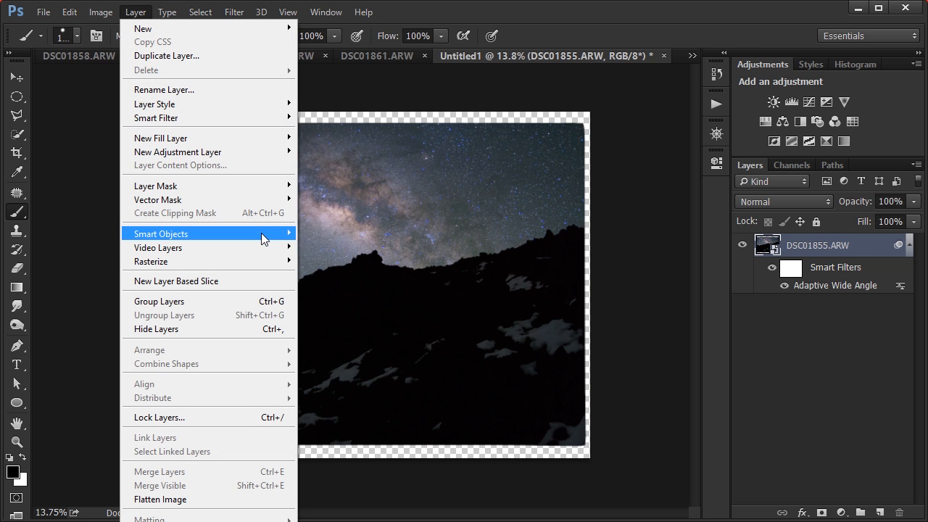
mouse_move(263, 239)
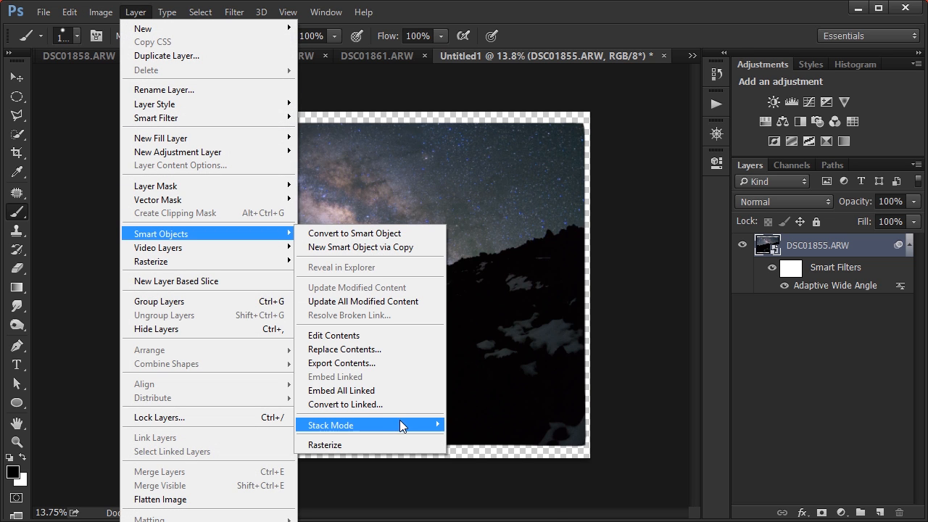
mouse_move(401, 421)
left_click(471, 486)
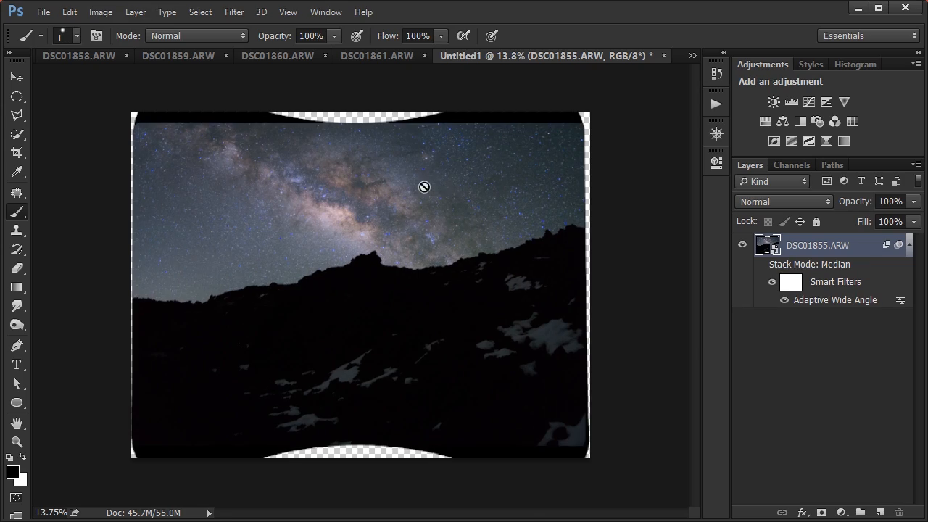
- Examine the median-stacked sky up close for noise and star quality, from the Milky Way core to the mountain ridgeline
scroll(421, 183, "up", 5)
left_click_drag(391, 210, 725, 315)
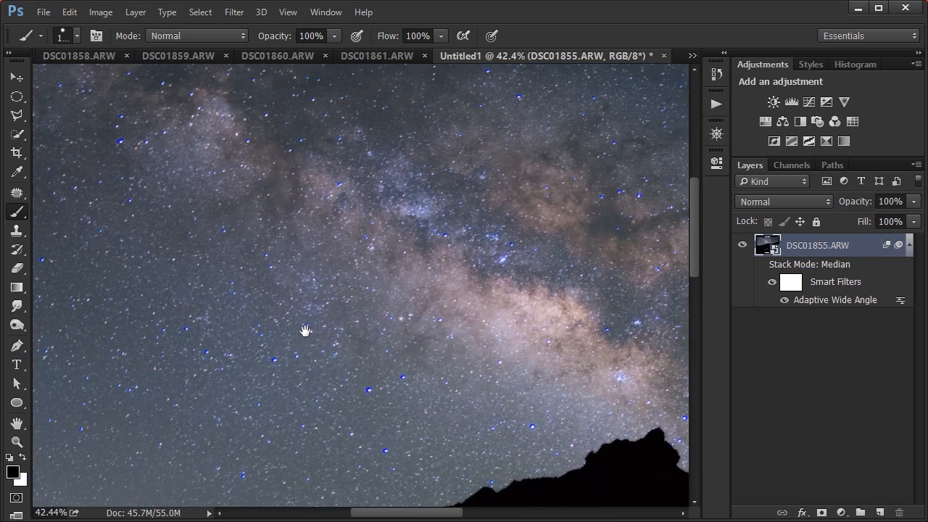
left_click_drag(307, 327, 483, 235)
scroll(446, 330, "up", 2)
scroll(446, 330, "up", 2)
left_click_drag(543, 290, 276, 362)
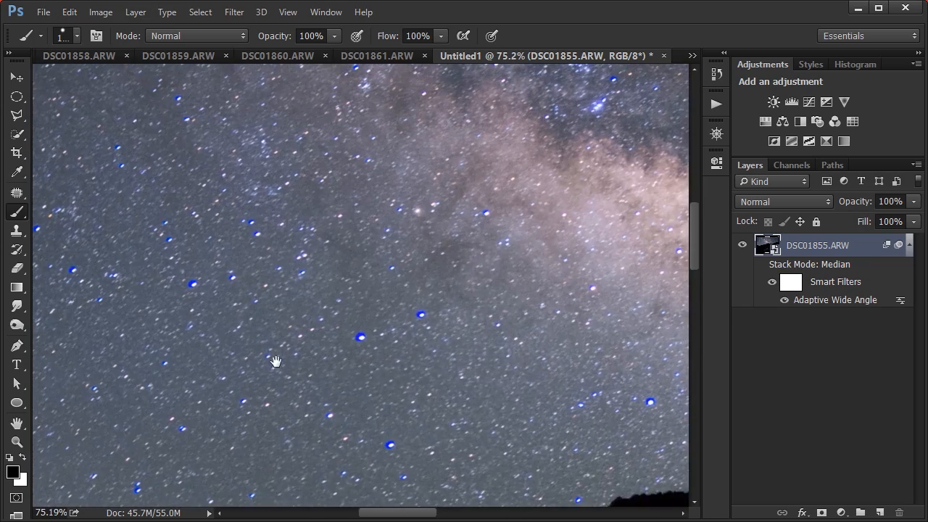
left_click_drag(617, 233, 222, 387)
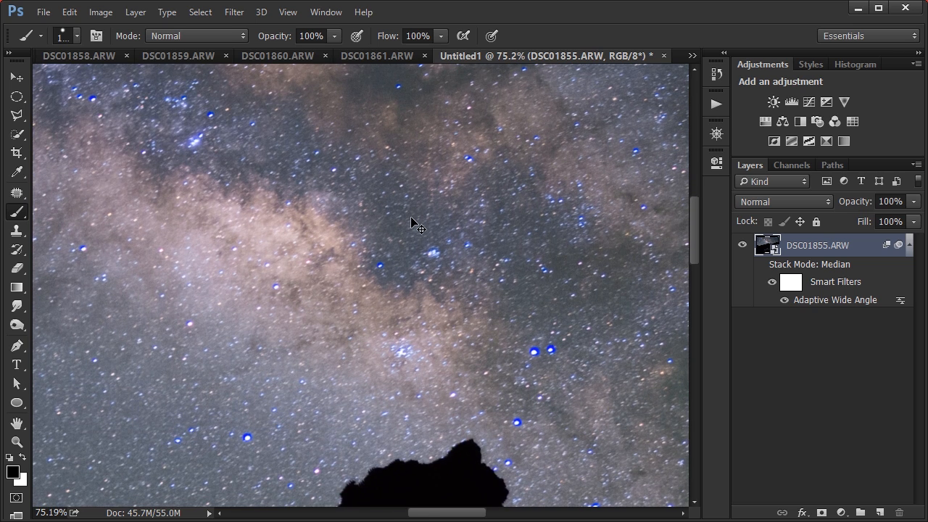
left_click_drag(583, 229, 396, 328)
left_click_drag(481, 251, 452, 174)
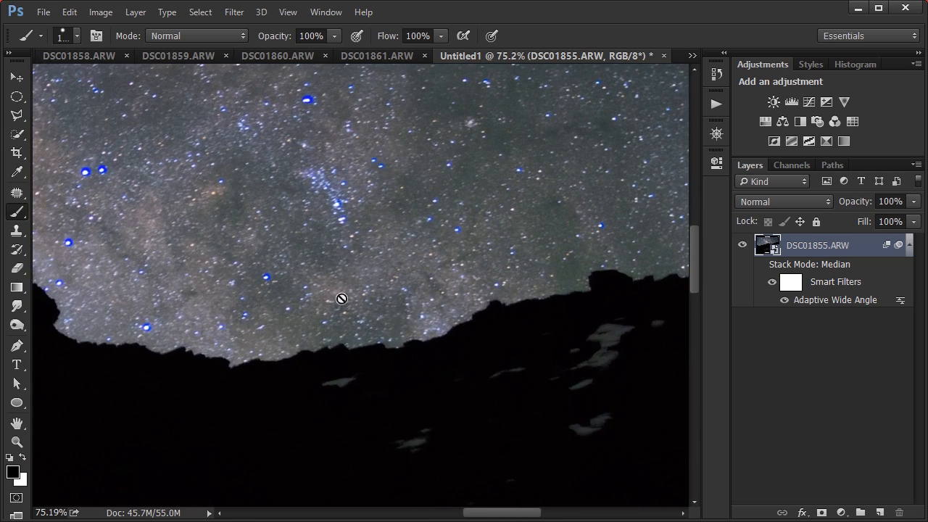
- Reapply the Median stack mode to the smart object
left_click(128, 13)
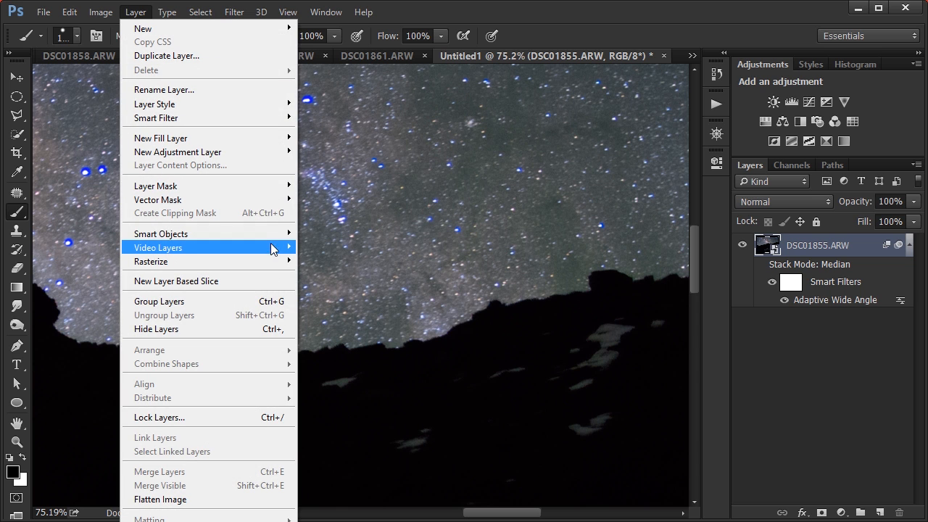
mouse_move(273, 234)
mouse_move(420, 426)
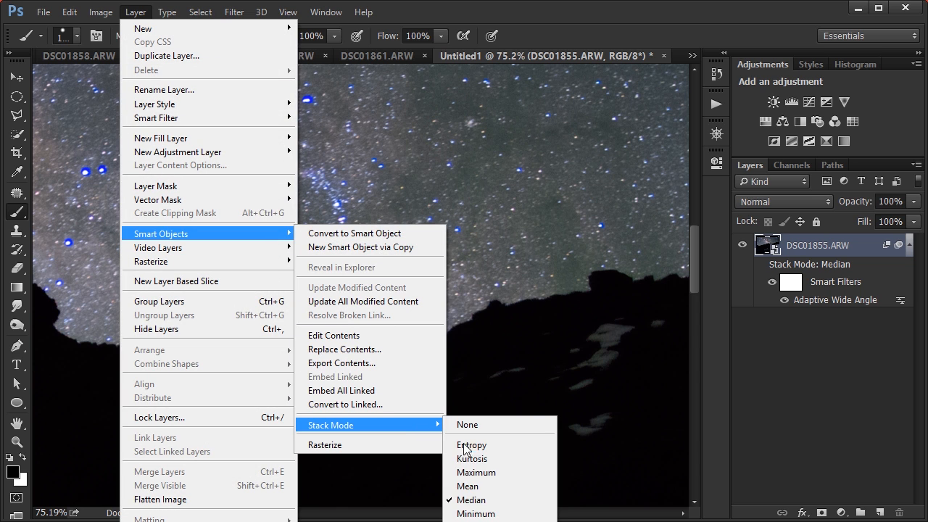
left_click(482, 495)
- Examine the stars and noise along the whole ridgeline, out to both side edges of the stacked image
left_click_drag(472, 262, 718, 234)
left_click_drag(539, 283, 563, 309)
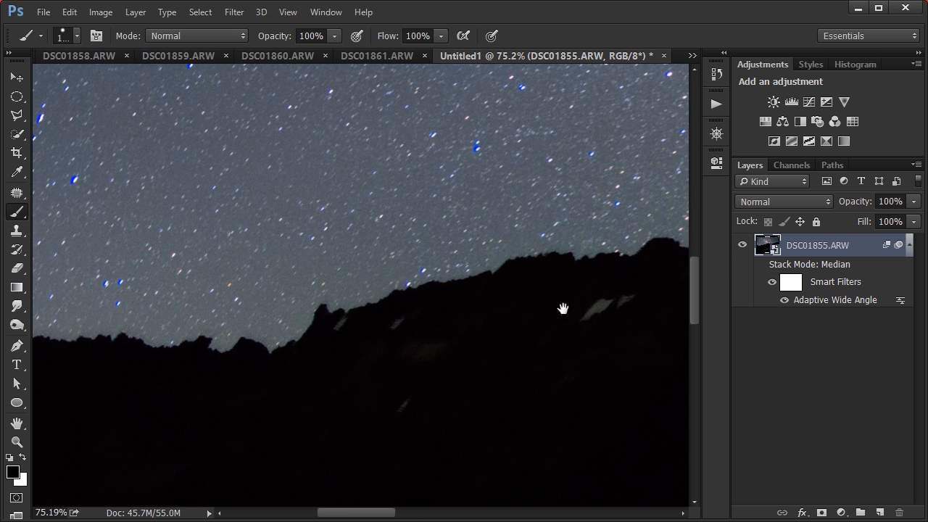
left_click_drag(332, 339, 564, 274)
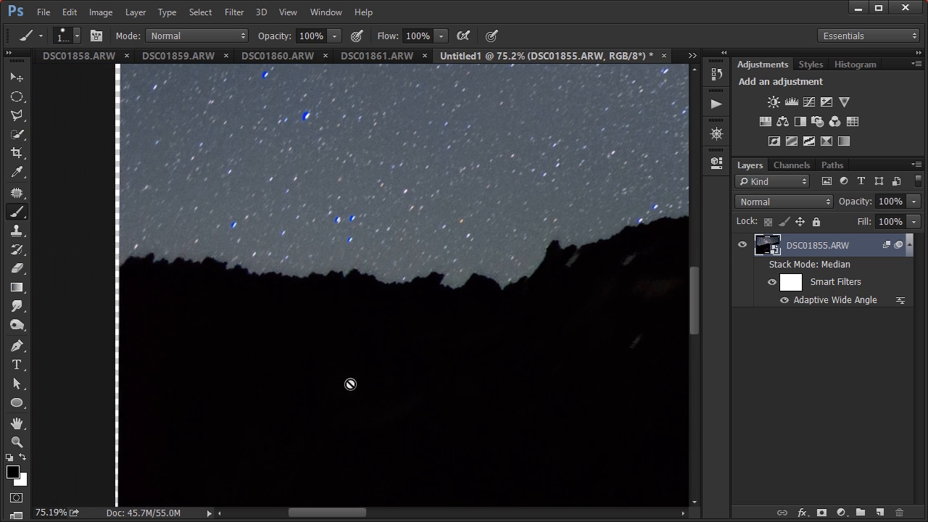
left_click_drag(604, 253, 35, 360)
left_click_drag(407, 290, 98, 272)
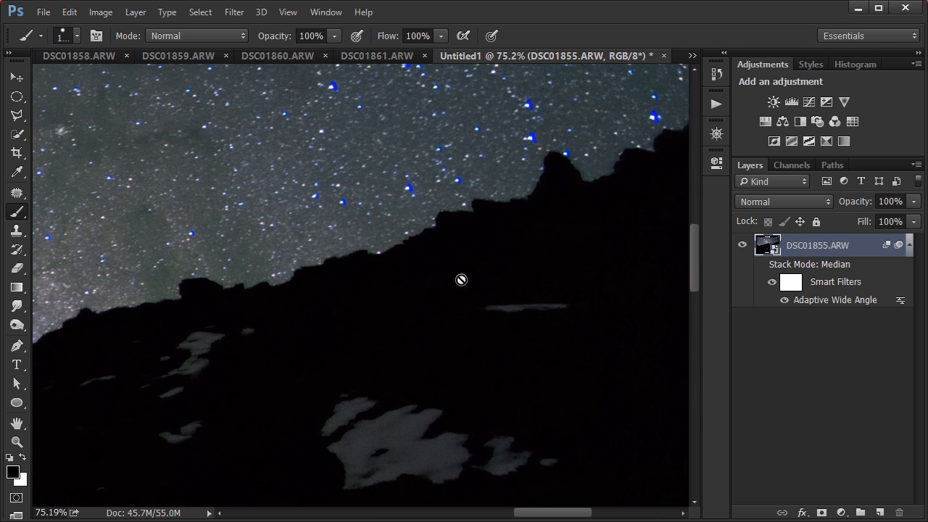
left_click_drag(583, 202, 462, 282)
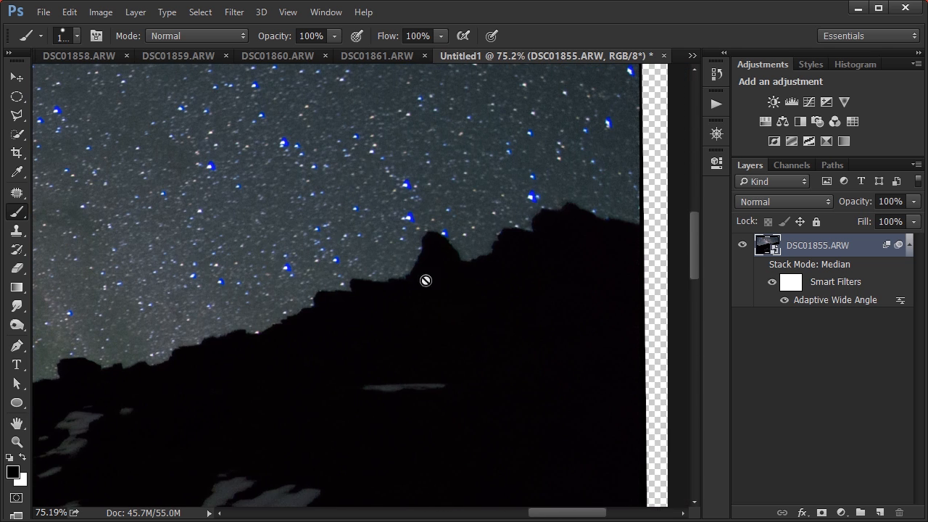
left_click_drag(413, 226, 807, 323)
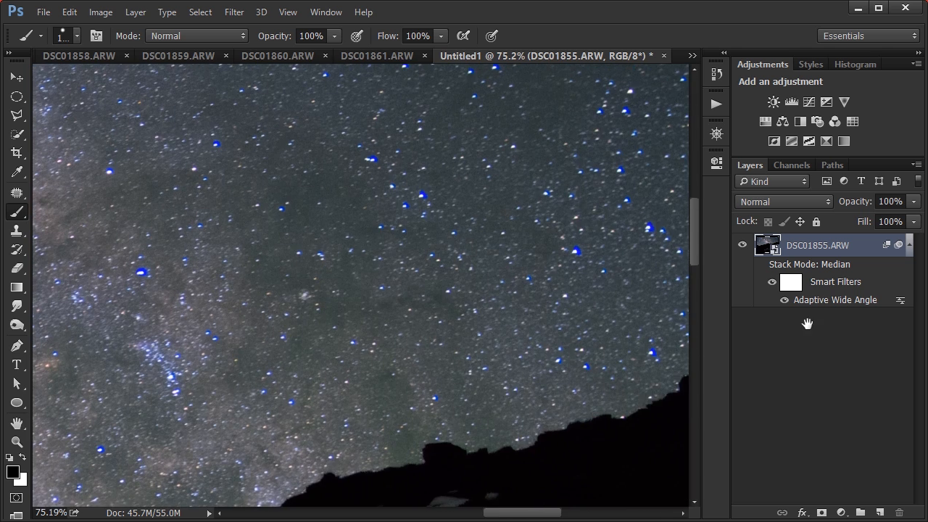
- Crop the image at a 3 by 2 ratio, keeping the frame inside the curved and transparent borders
key("ctrl+0")
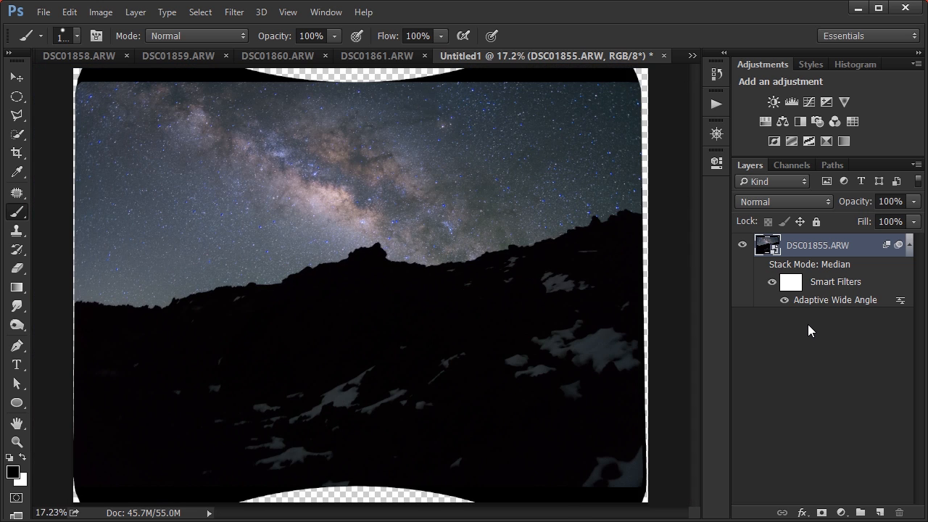
left_click(18, 153)
left_click(270, 162)
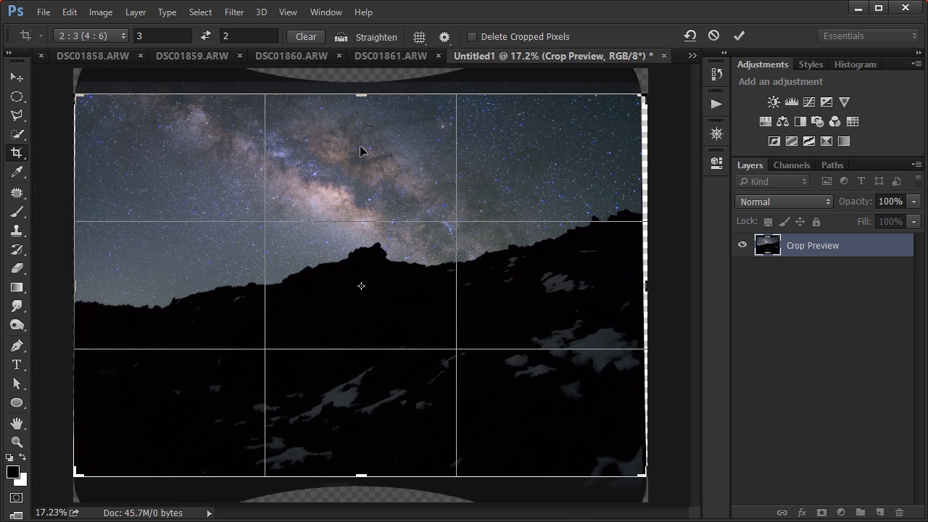
left_click_drag(361, 150, 360, 157)
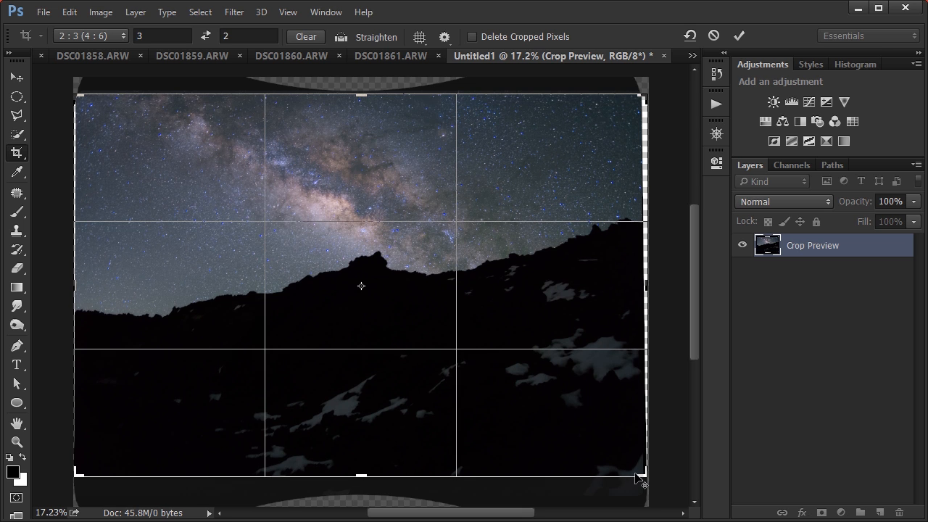
left_click_drag(643, 473, 638, 469)
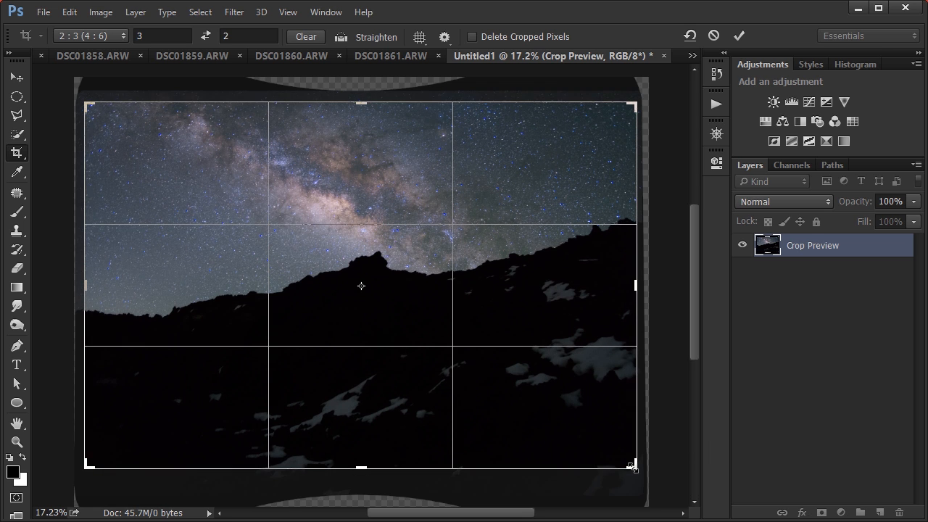
key("Return")
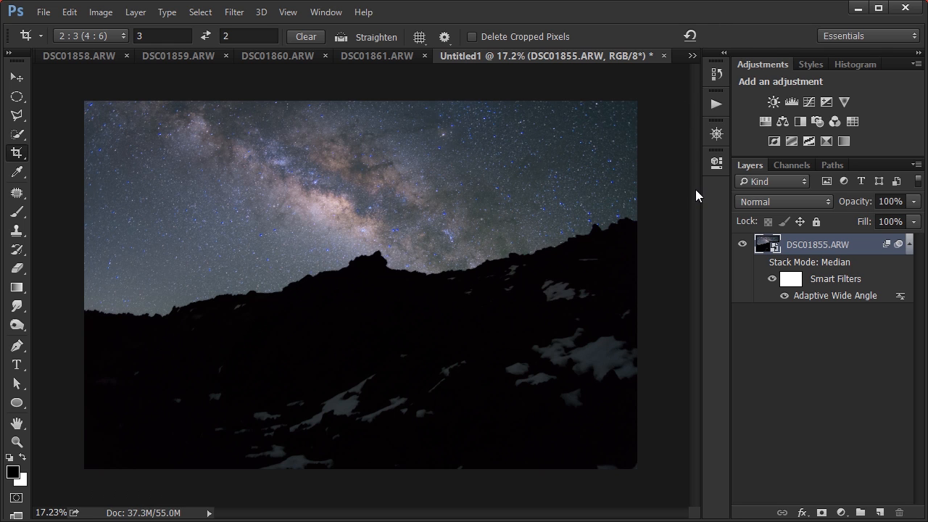
- Rasterize the stacked smart object layer and add a Curves adjustment layer above it
right_click(816, 241)
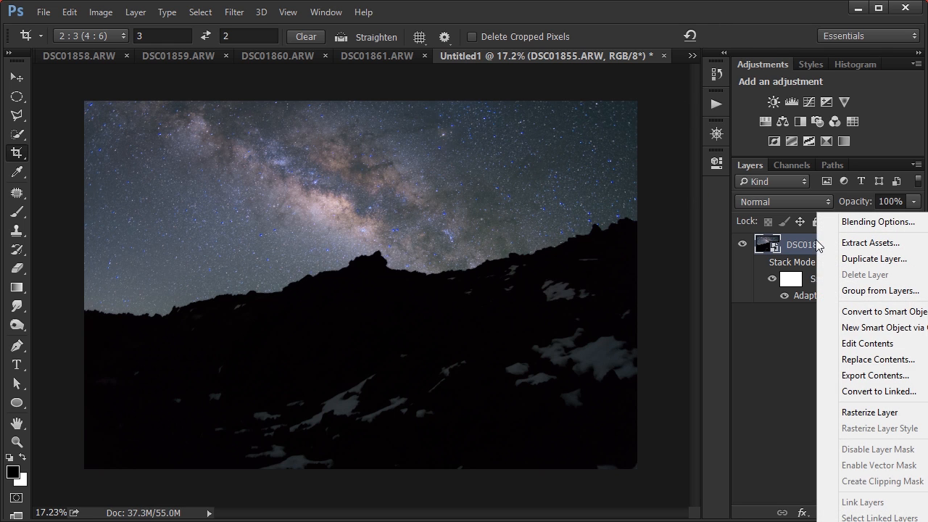
left_click(852, 412)
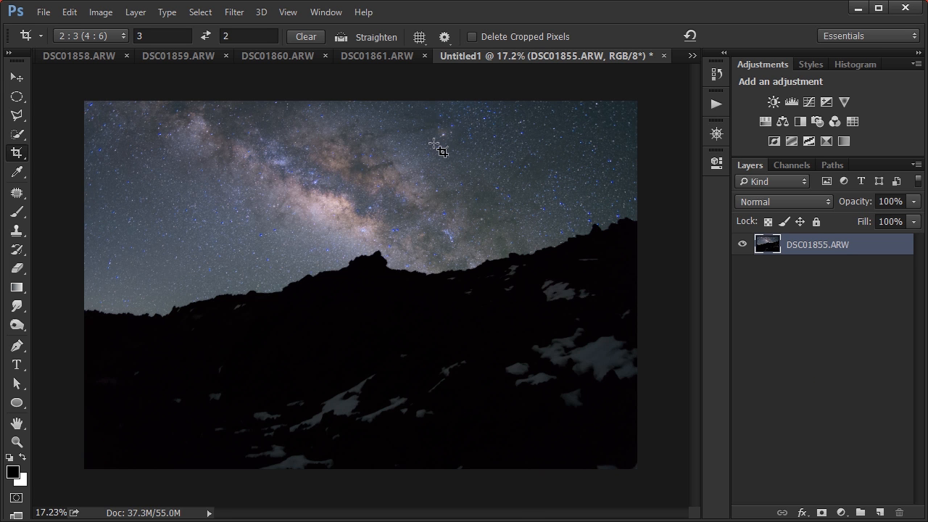
scroll(377, 145, "up", 6)
left_click_drag(378, 145, 498, 247)
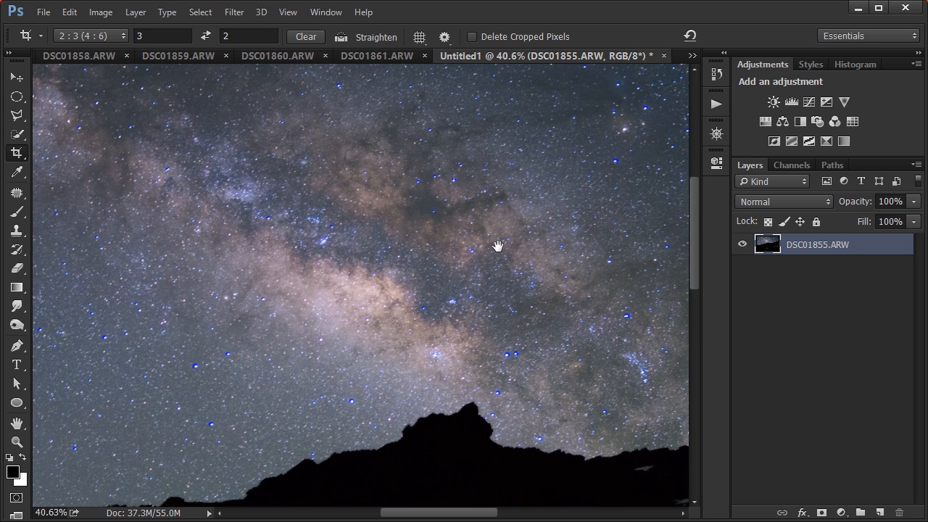
scroll(440, 244, "up", 1)
left_click_drag(441, 244, 518, 280)
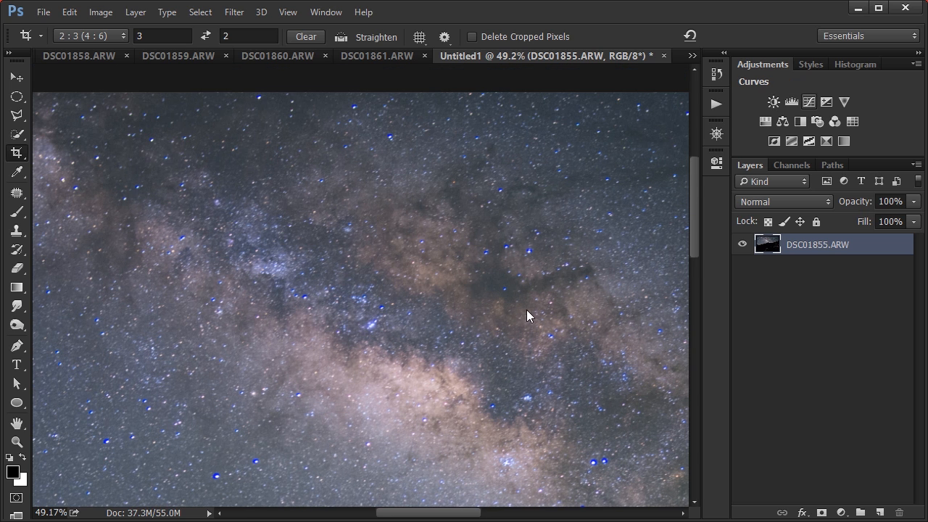
left_click(716, 162)
left_click(812, 100)
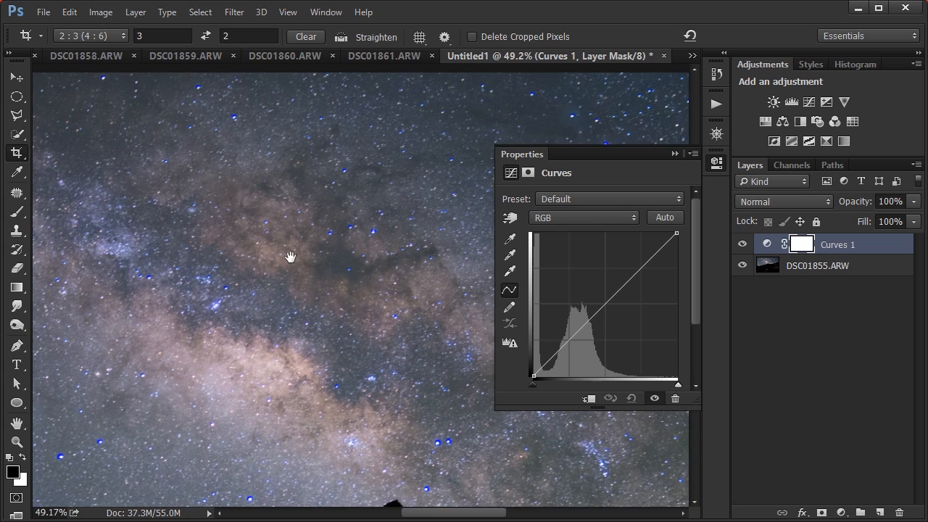
- Using on-image adjustment in the Curves layer, anchor the bright Milky Way core tone and darken the plain sky above the ridge
scroll(368, 258, "up", 3)
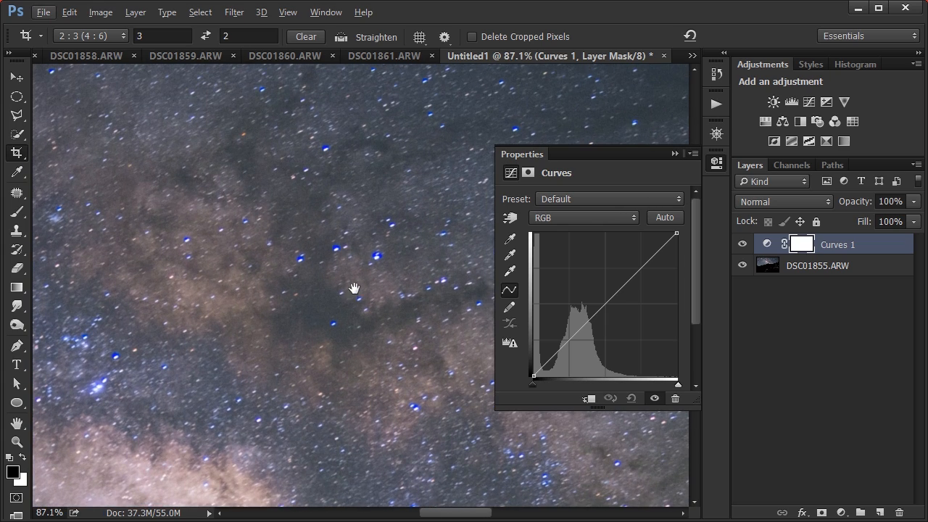
scroll(358, 297, "down", 4)
scroll(358, 297, "down", 1)
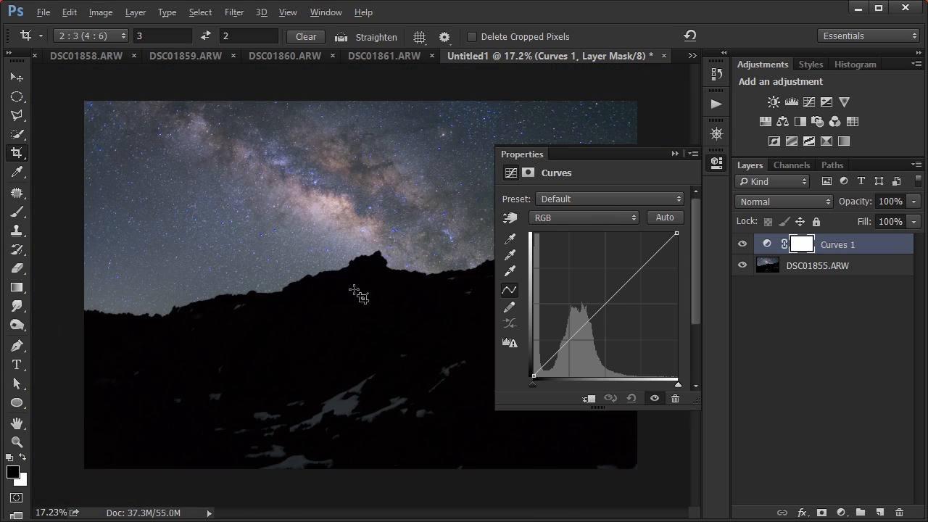
key("alt")
left_click(509, 217)
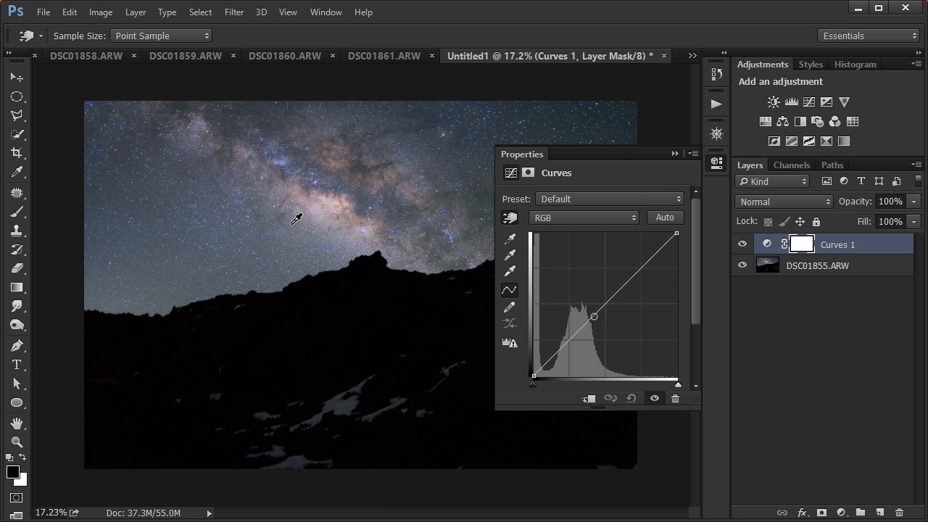
scroll(312, 207, "up", 4, "alt")
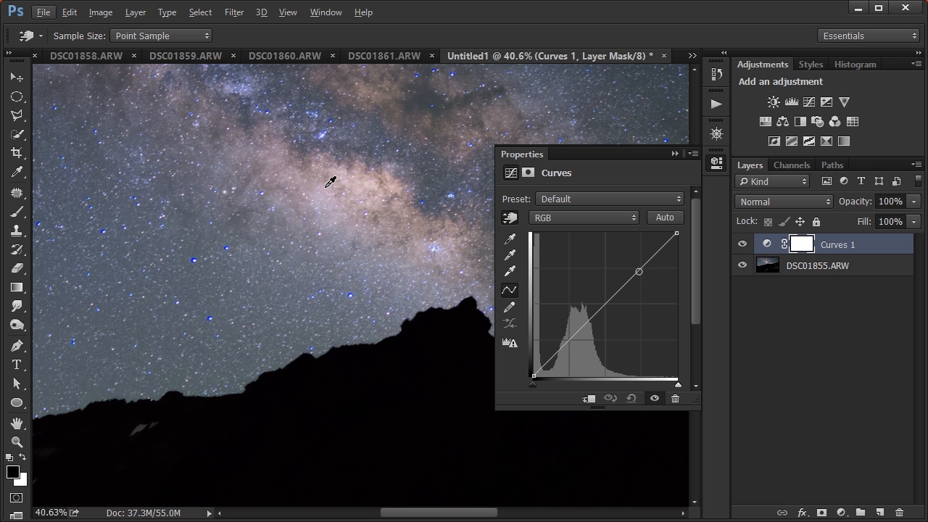
left_click(330, 181)
scroll(332, 183, "down", 4, "alt")
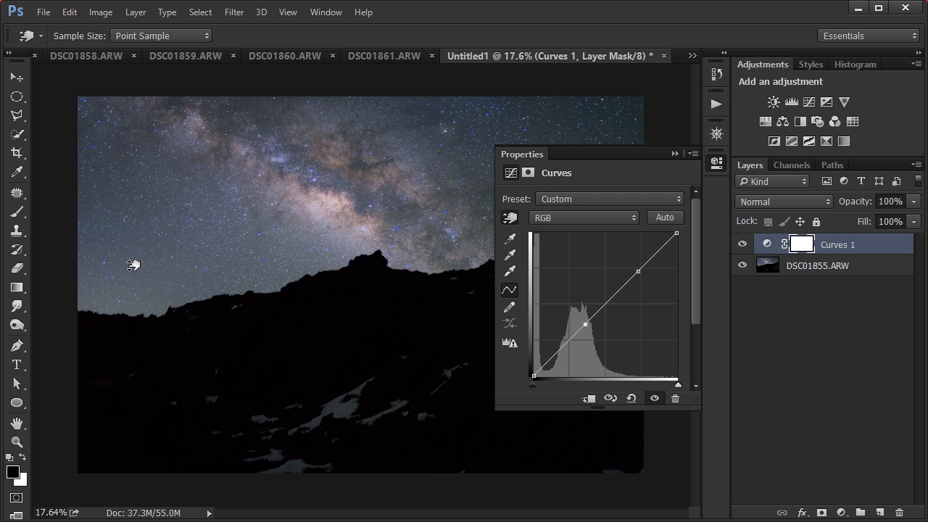
left_click_drag(133, 266, 143, 281)
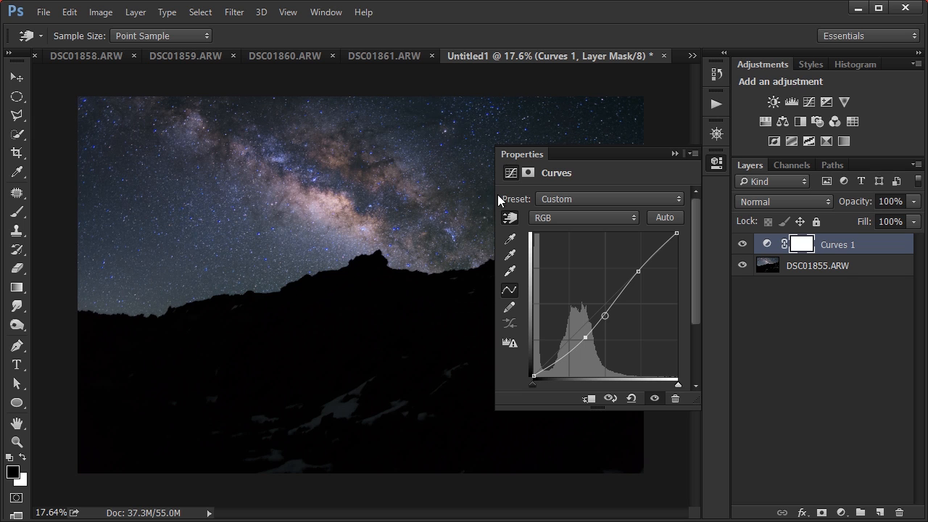
left_click(671, 155)
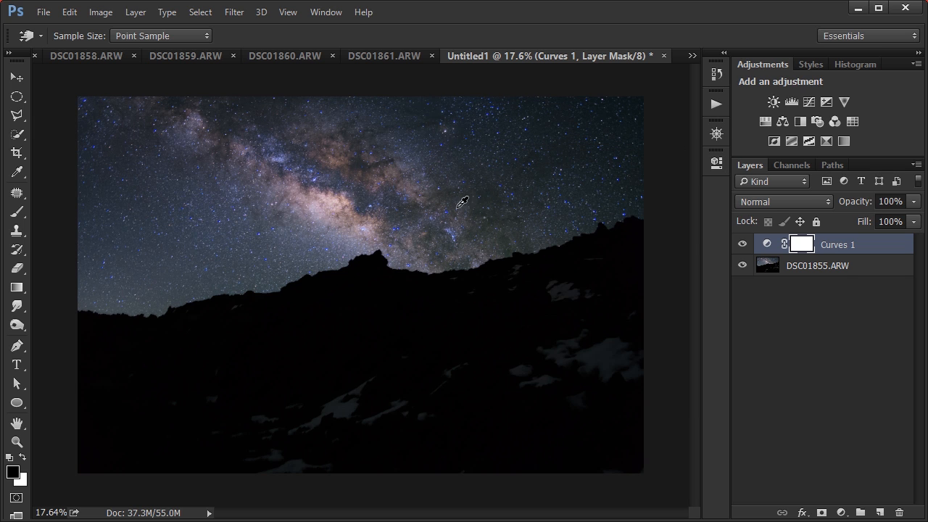
- Add a second Curves layer that brightens the Milky Way's orange dust clouds and darkens the dark lane beside them
left_click(811, 98)
key("c")
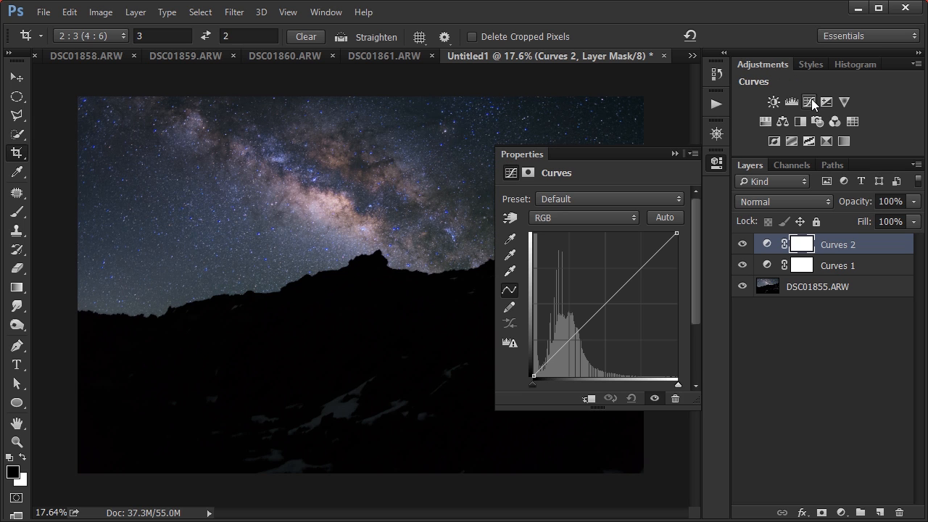
scroll(352, 177, "up", 5, "alt")
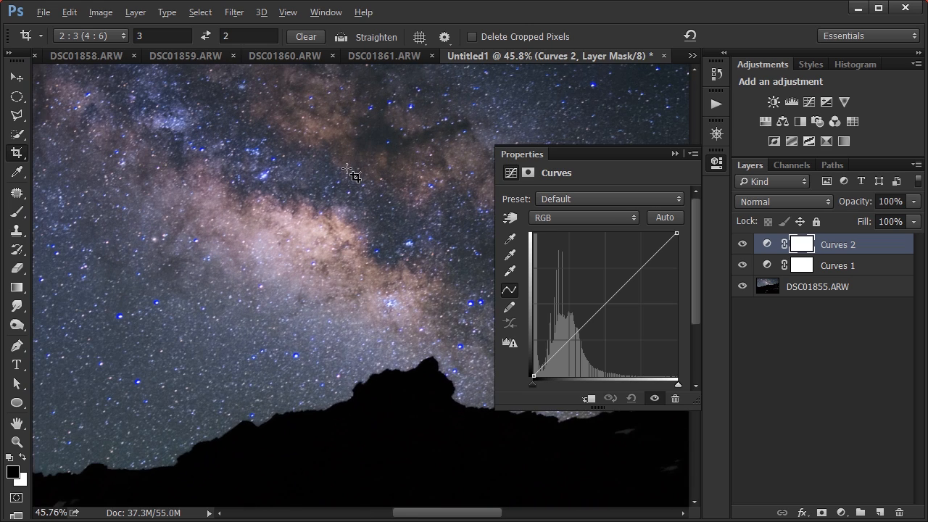
left_click_drag(360, 155, 284, 297)
scroll(308, 280, "up", 3, "alt")
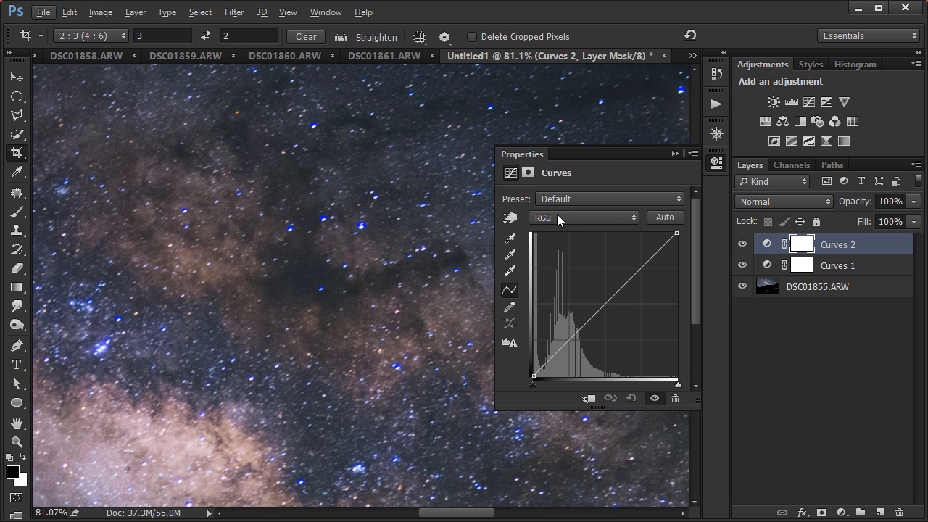
left_click(516, 217)
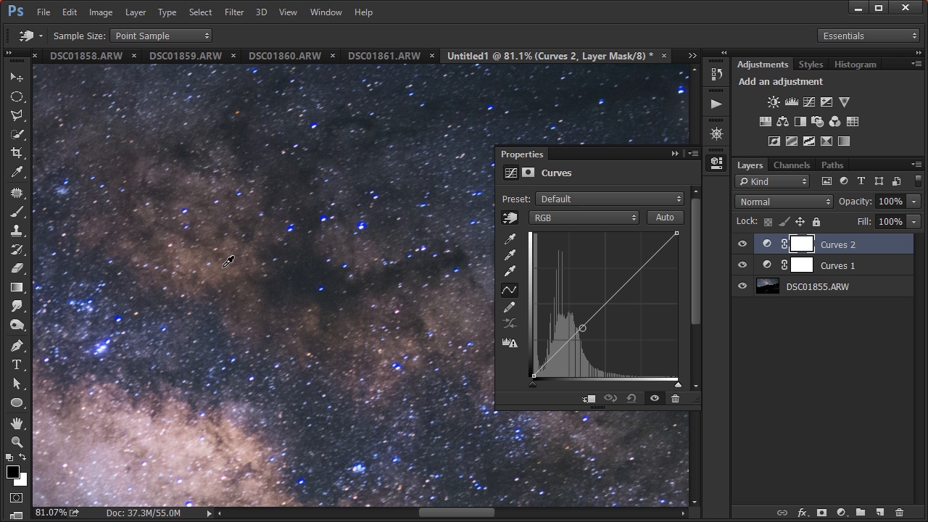
left_click_drag(226, 261, 228, 253)
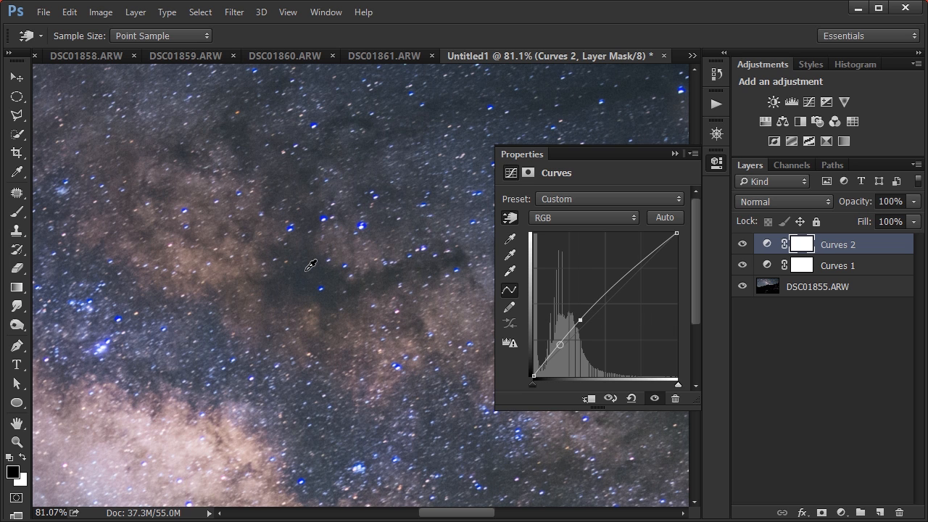
left_click_drag(313, 269, 314, 278)
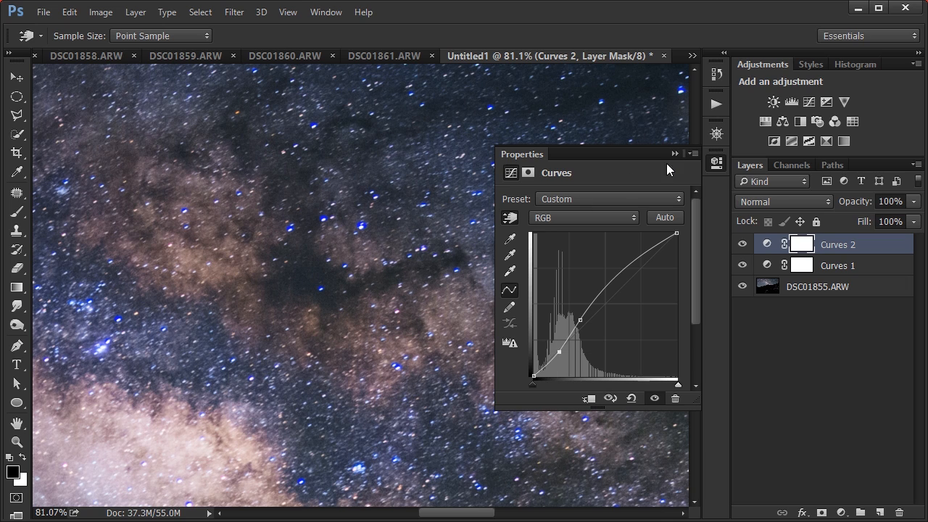
left_click(674, 154)
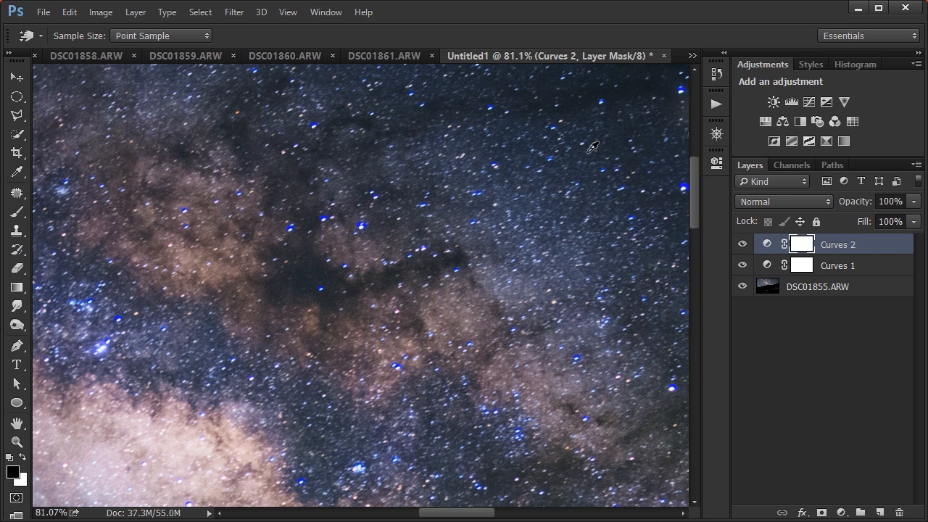
- Fill the second Curves layer's mask with black
scroll(314, 176, "down", 8)
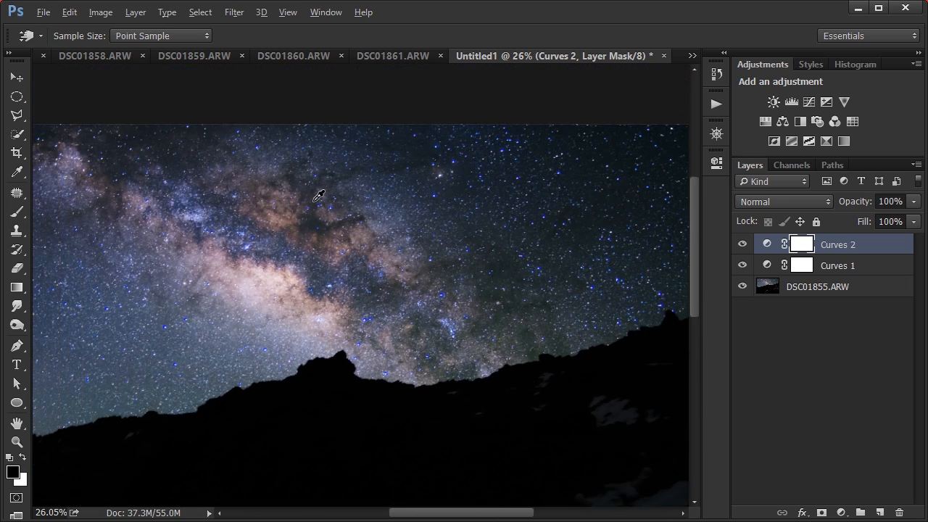
scroll(319, 196, "down", 1)
key("alt")
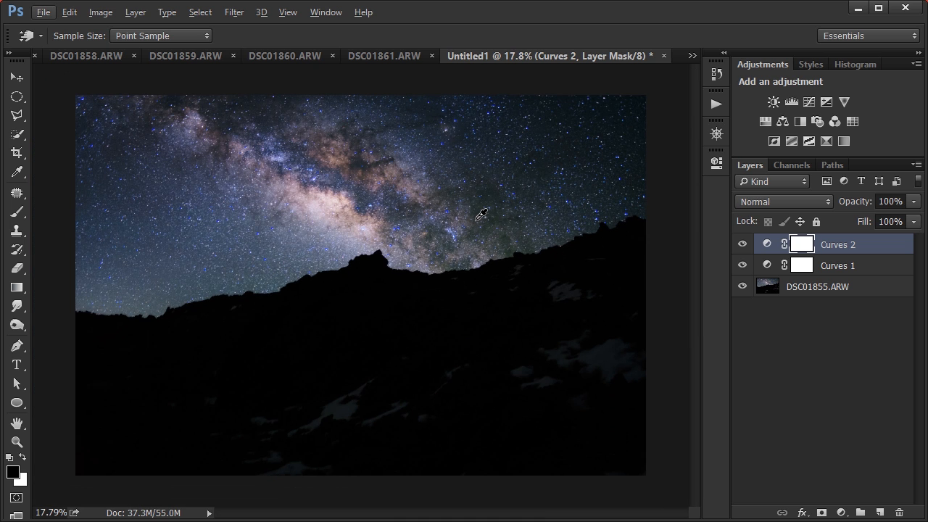
key("alt+BackSpace")
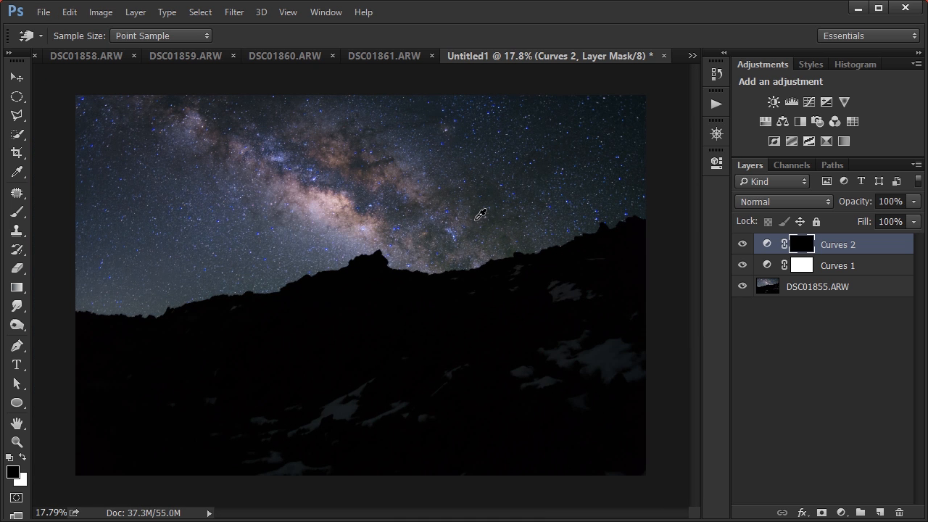
scroll(332, 151, "up", 3)
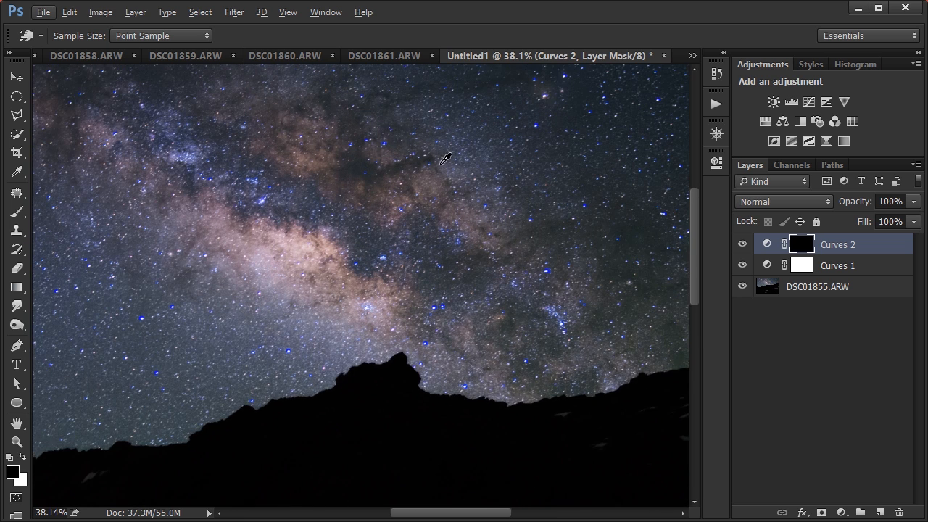
- Set up a soft Brush with 8% hardness and a 400 px size for painting the second Curves layer's mask
left_click_drag(435, 156, 554, 235)
scroll(395, 230, "up", 1)
scroll(388, 226, "up", 2)
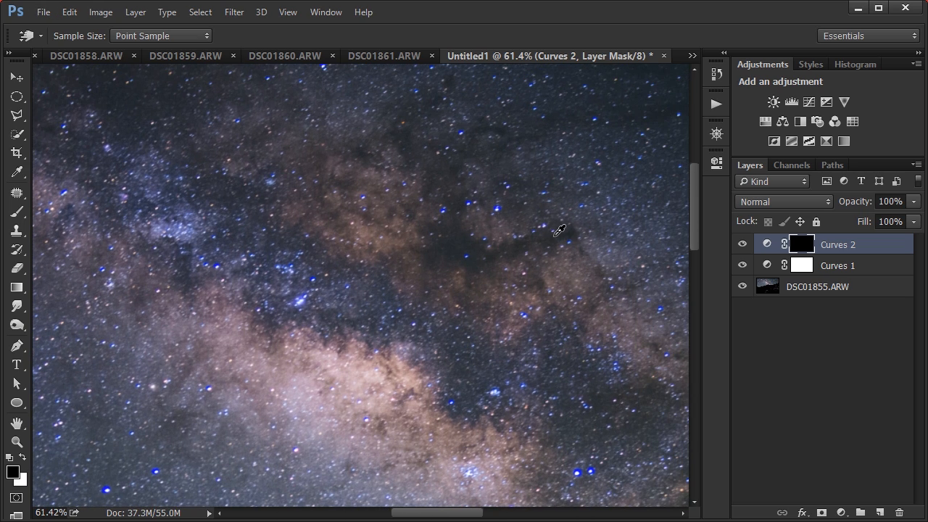
key("b")
right_click(490, 212)
left_click(566, 279)
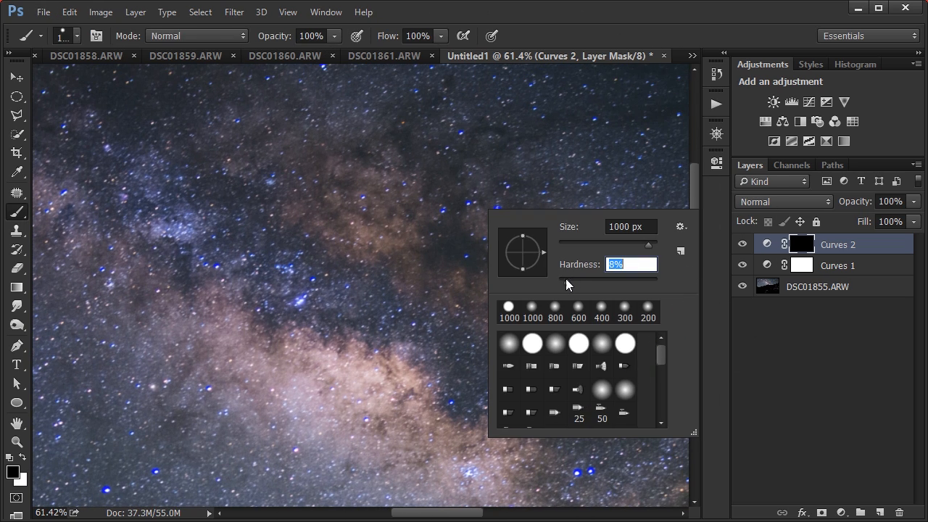
key("Return")
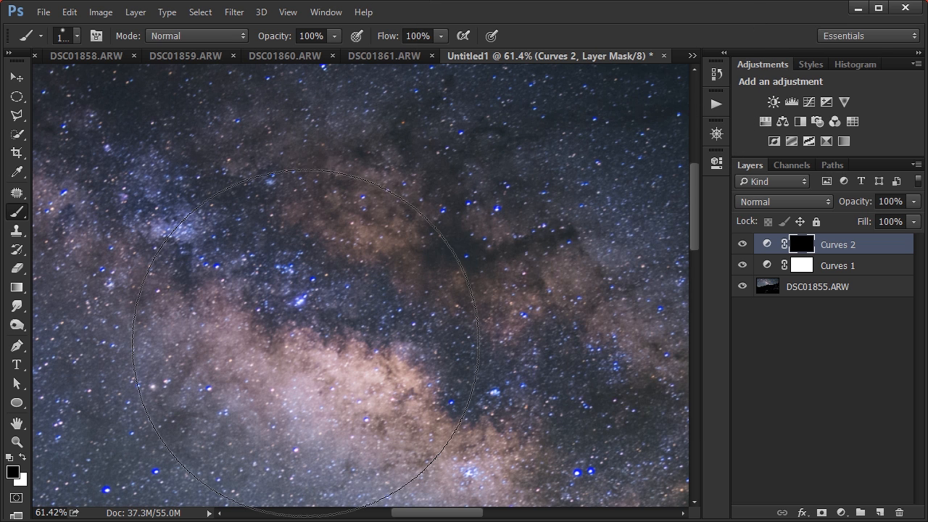
key("bracketleft")
key("bracketleft")
key("bracketleft")
key("bracketleft")
key("bracketleft")
key("bracketleft")
key("bracketleft")
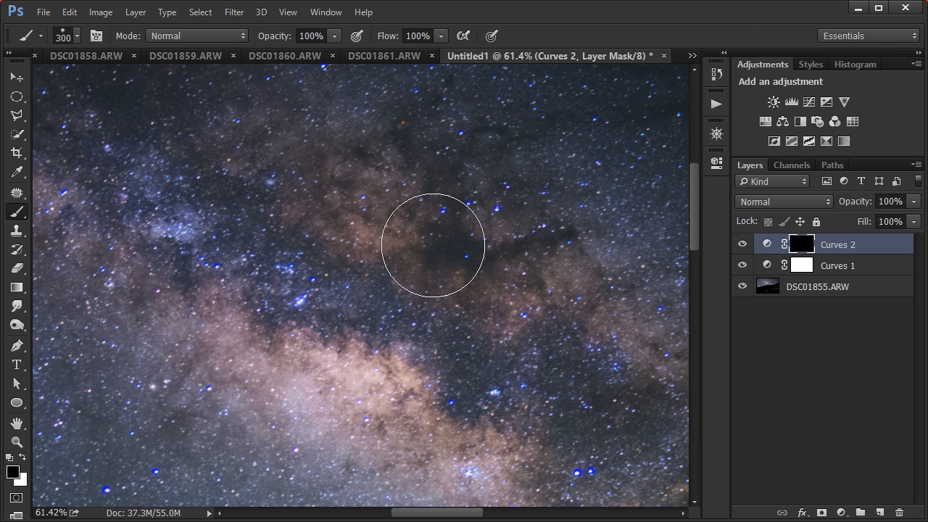
key("bracketright")
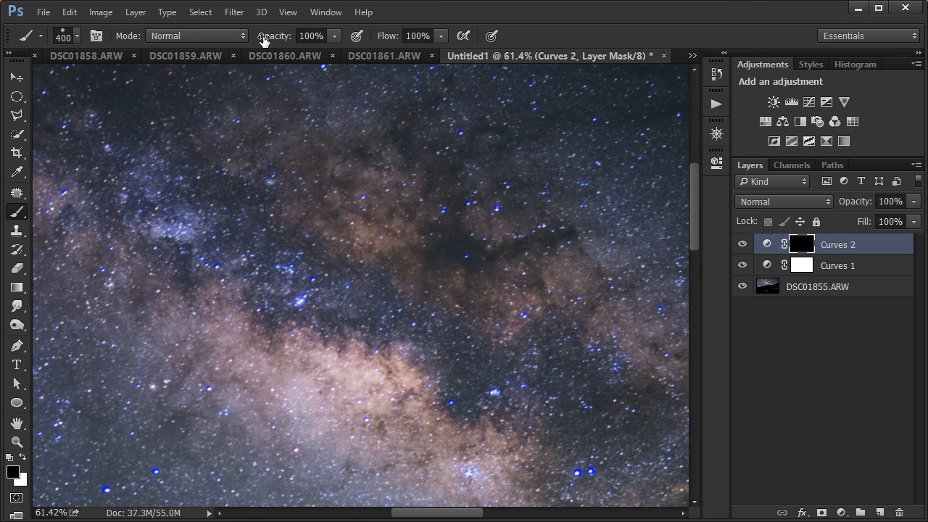
- Paint the second Curves mask white over the orange dust clouds and dark lane, then with a 600 px brush toward the ridge
key("x")
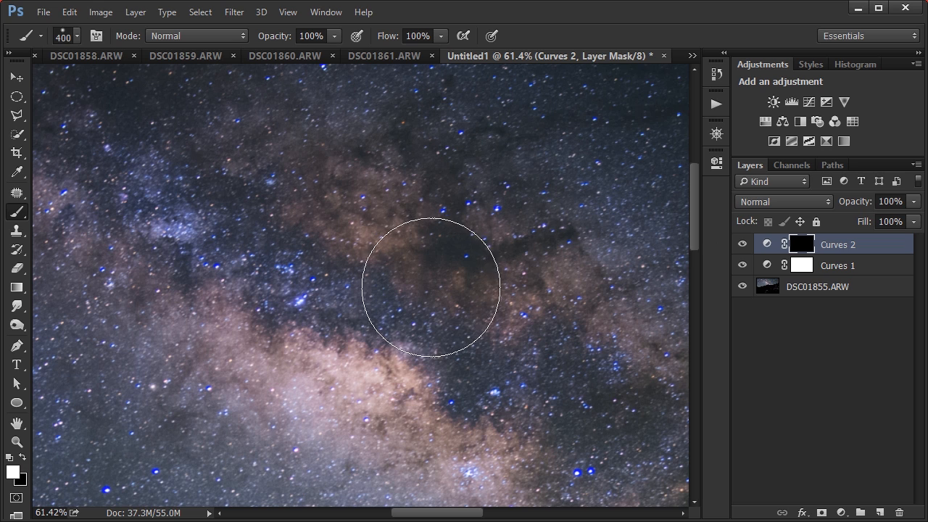
mouse_move(431, 283)
left_mouse_down()
mouse_move(508, 266)
mouse_move(477, 227)
mouse_move(282, 255)
mouse_move(469, 336)
left_mouse_up()
scroll(418, 335, "down", 2)
scroll(418, 335, "down", 3)
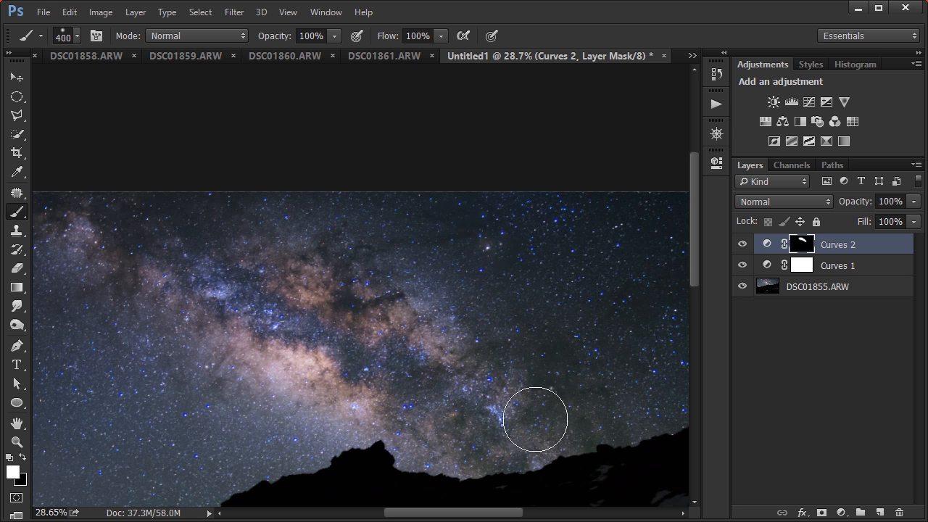
key("bracketright")
key("bracketright")
mouse_move(534, 420)
left_mouse_down()
mouse_move(477, 395)
mouse_move(460, 422)
mouse_move(415, 386)
mouse_move(452, 411)
left_mouse_up()
- Lower the brush opacity to 27% and paint white on the second Curves mask along the bright Milky Way band
left_click_drag(268, 39, 231, 40)
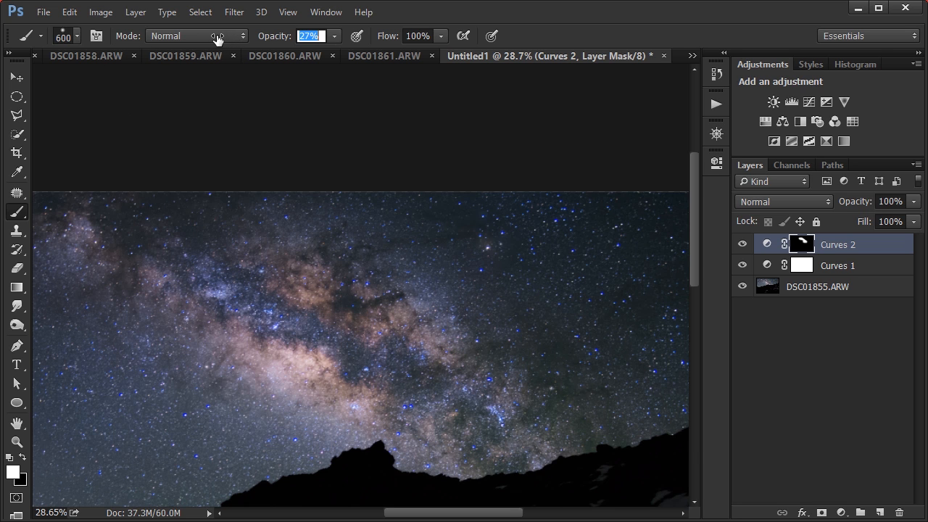
key("x")
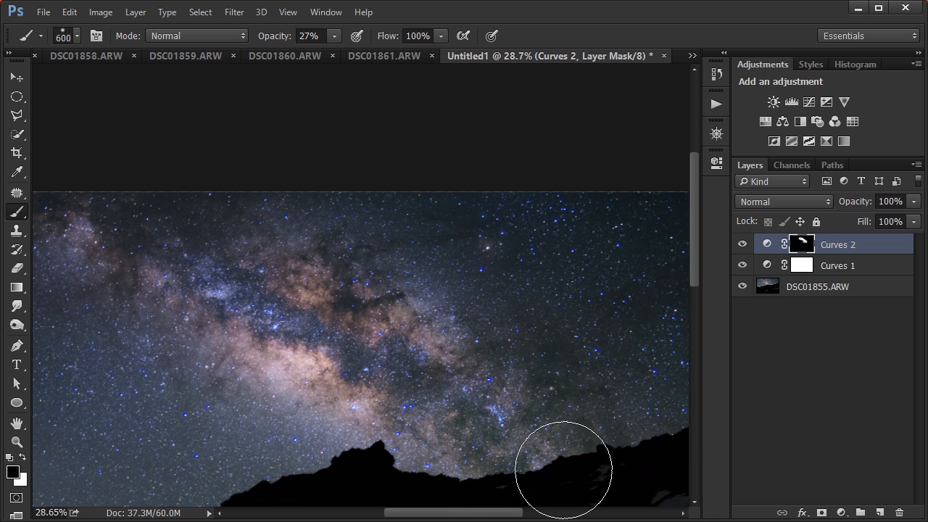
key("x")
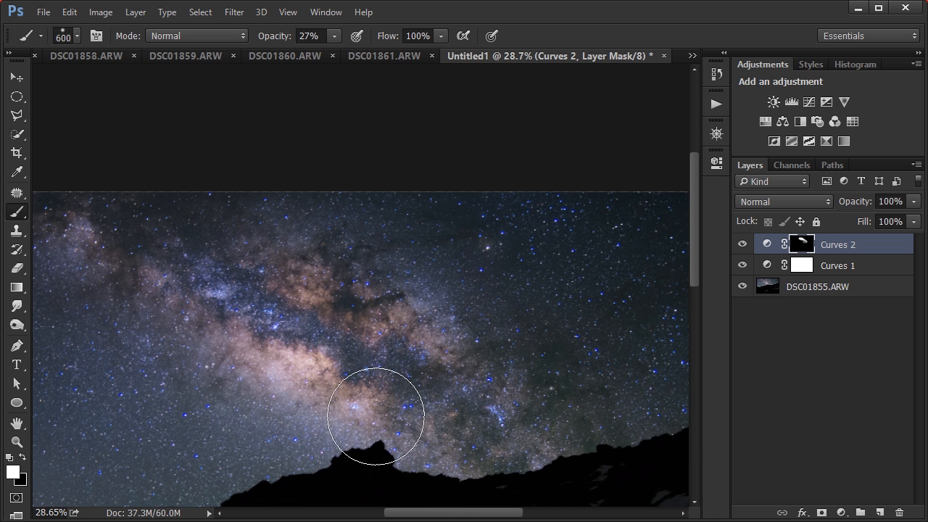
left_click_drag(156, 290, 311, 368)
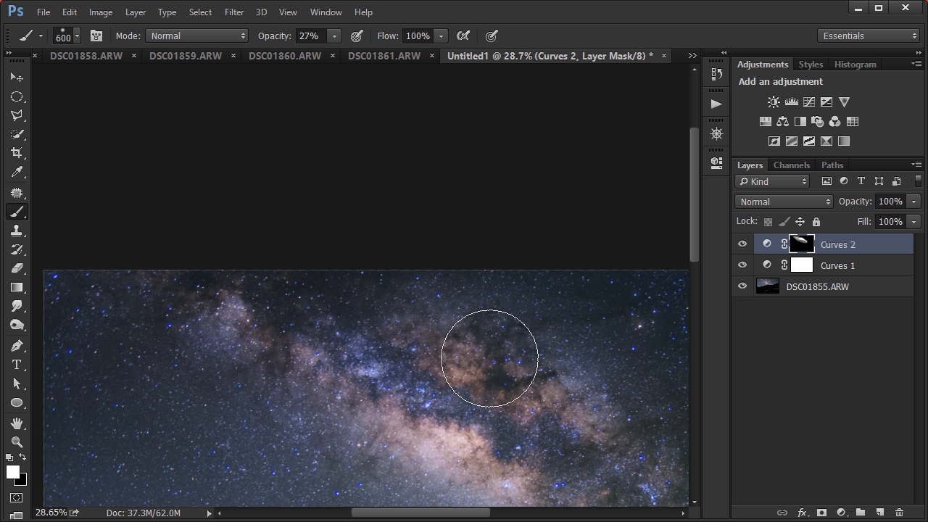
- Fit the whole image in view and toggle the second Curves layer's visibility to compare its effect on the Milky Way
scroll(284, 217, "down", 1)
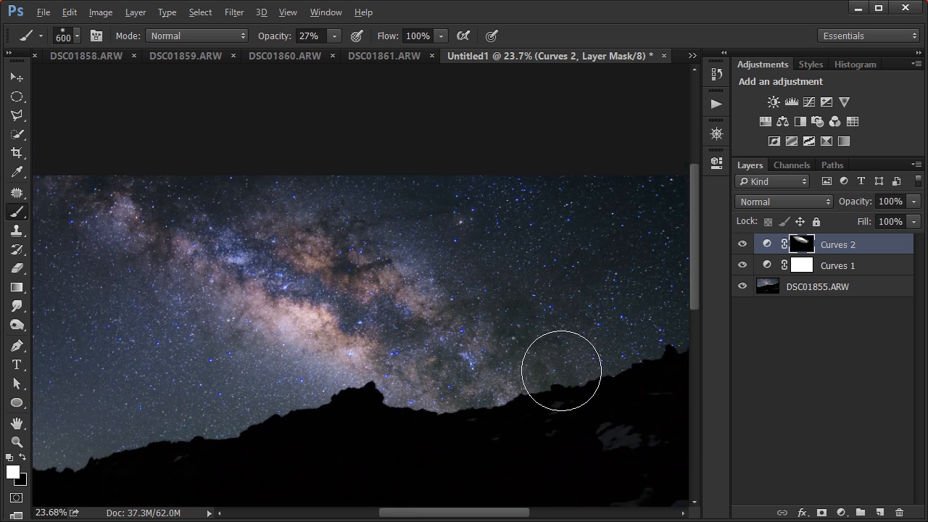
scroll(562, 371, "down", 1)
key("ctrl+0")
left_click(741, 245)
left_click(741, 244)
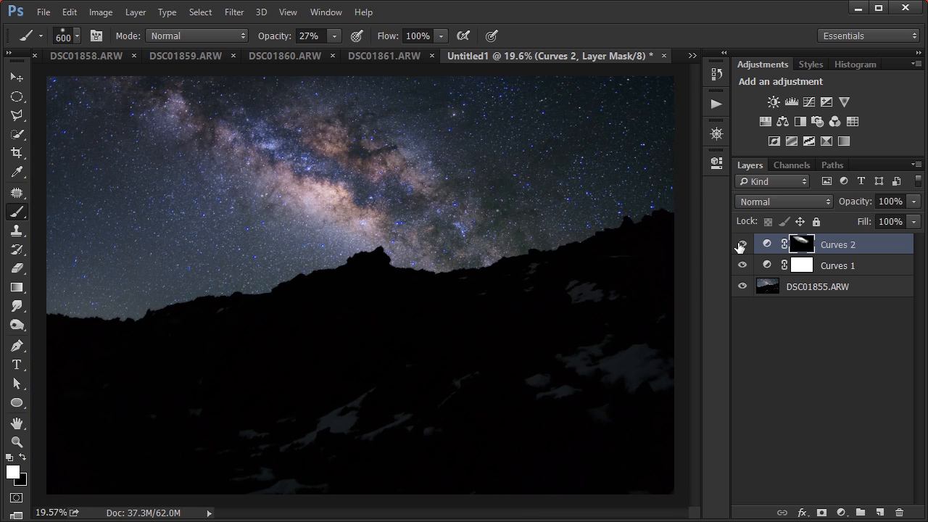
left_click(741, 245)
left_click(741, 245)
key("x")
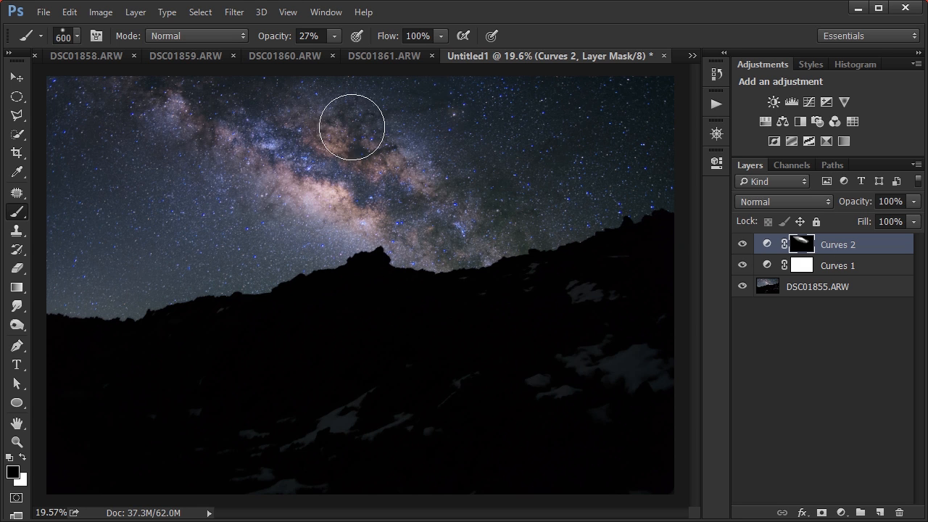
left_click(743, 244)
left_click(742, 244)
left_click(743, 245)
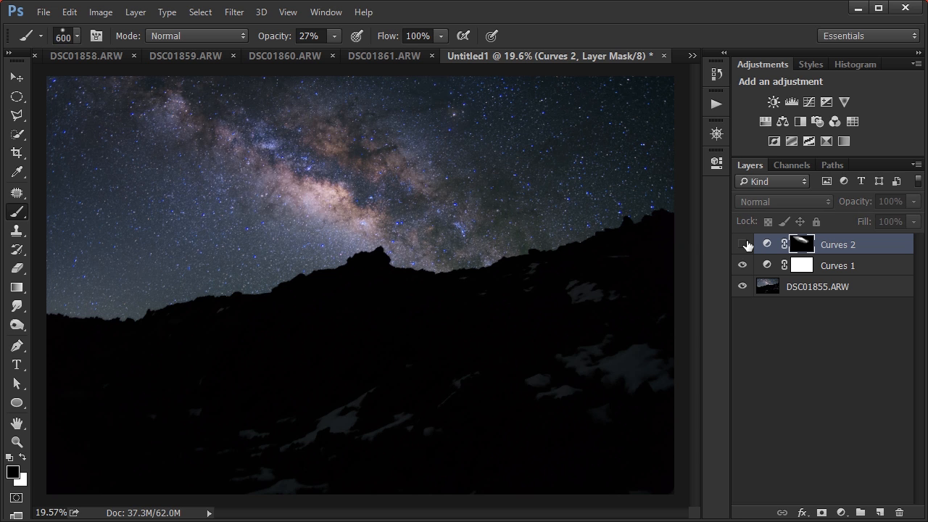
left_click(742, 244)
left_click(742, 245)
left_click(743, 244)
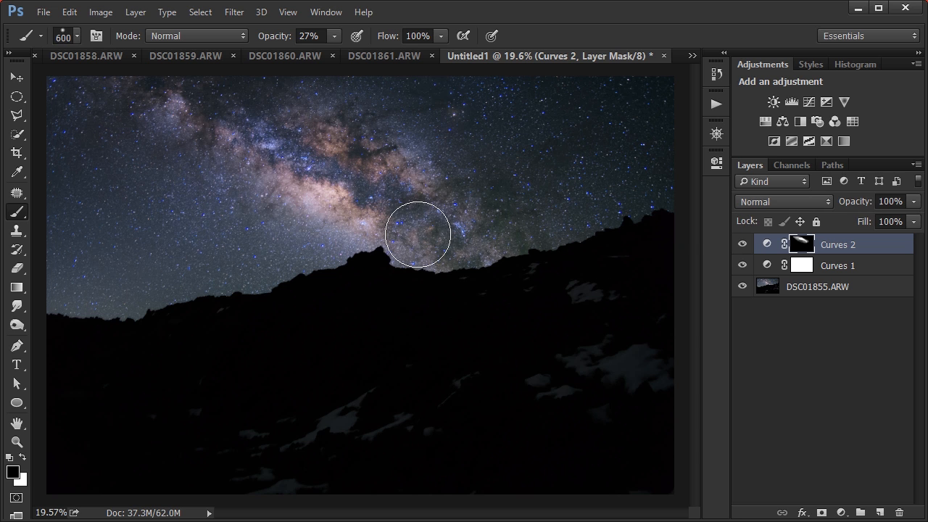
key("x")
left_click(743, 244)
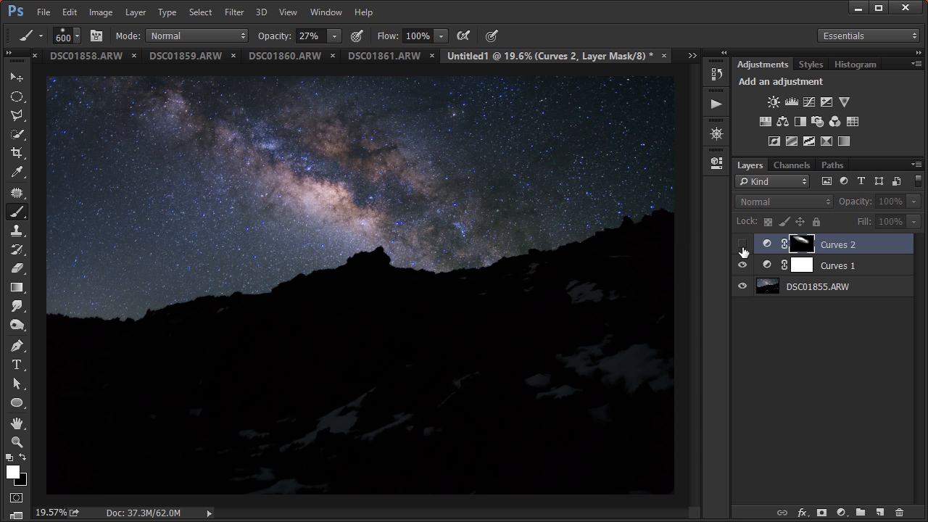
left_click(742, 244)
key("x")
- Add a third Curves layer and, using on-image adjustment, slightly brighten the Milky Way core and darken the sky tone beside it
scroll(332, 182, "up", 4)
left_click_drag(331, 182, 466, 333)
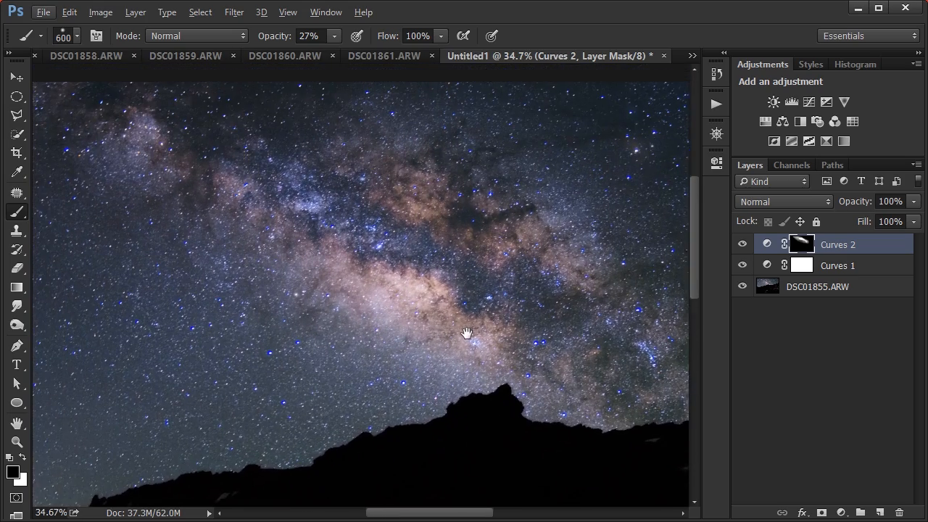
scroll(466, 334, "up", 5)
left_click_drag(406, 362, 372, 330)
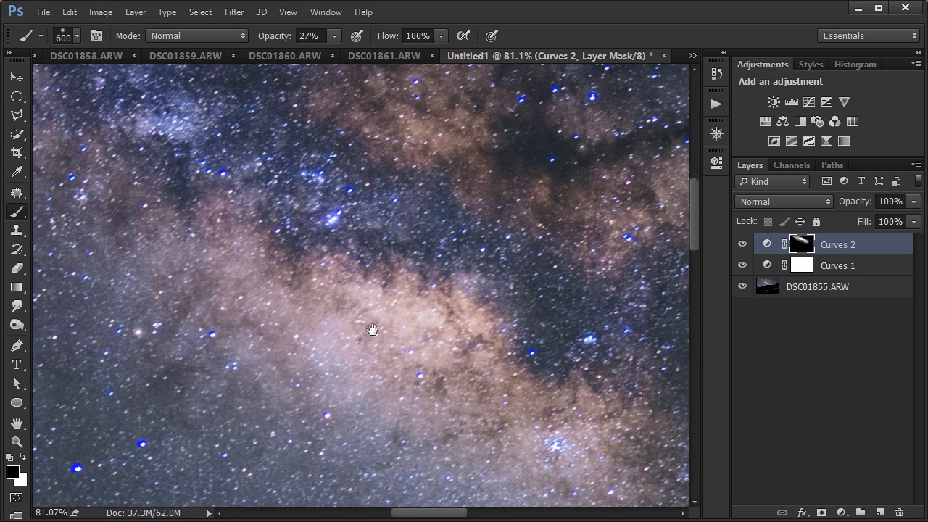
left_click(807, 101)
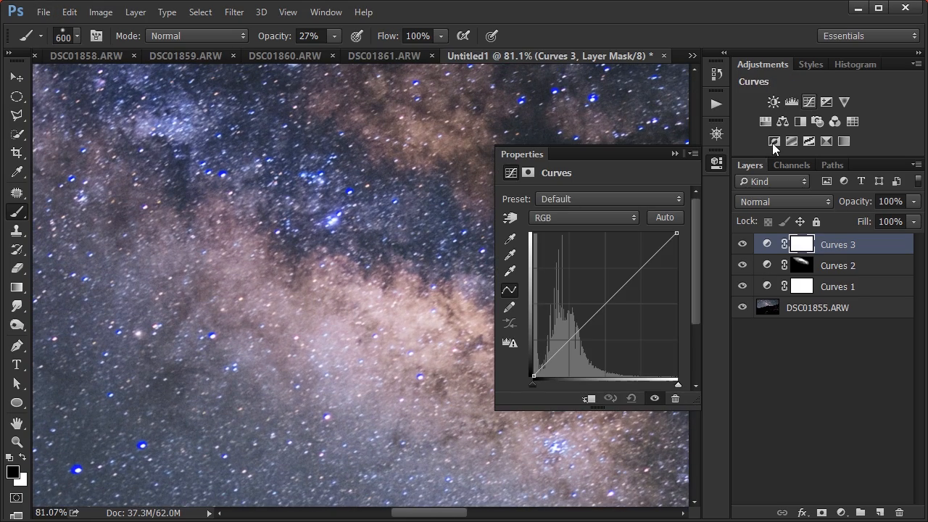
left_click(511, 219)
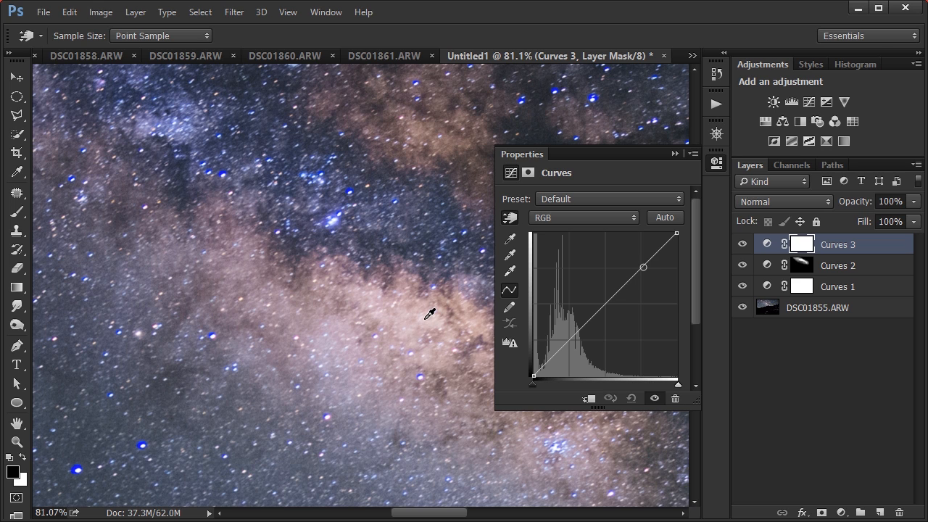
left_click_drag(430, 313, 430, 313)
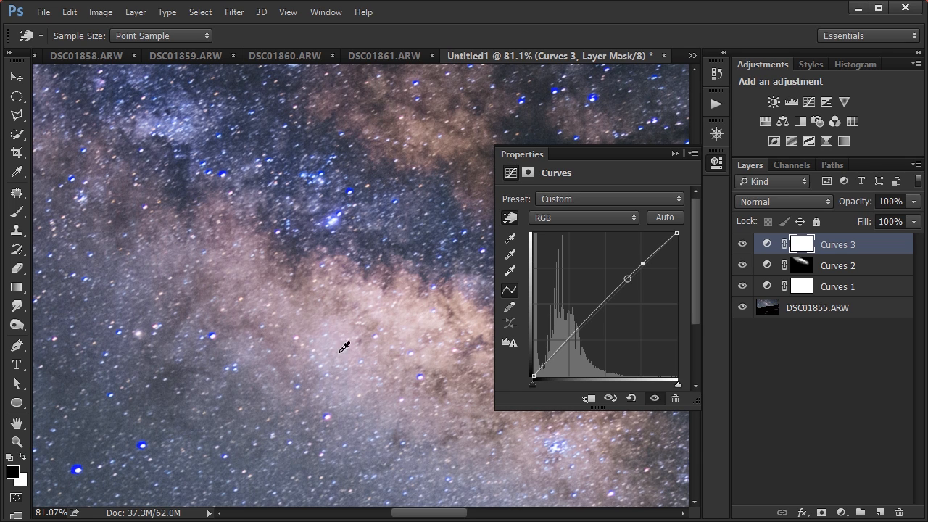
left_click_drag(324, 335, 257, 282)
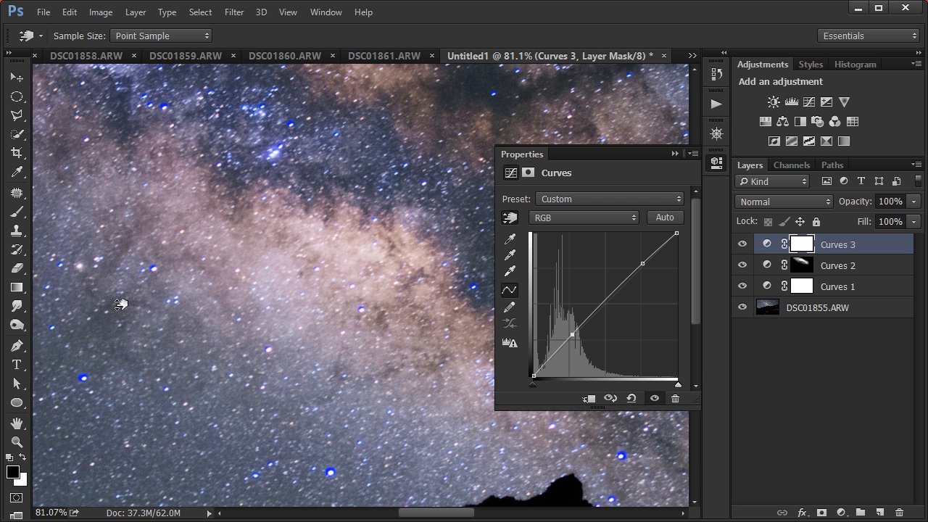
left_click_drag(121, 304, 126, 315)
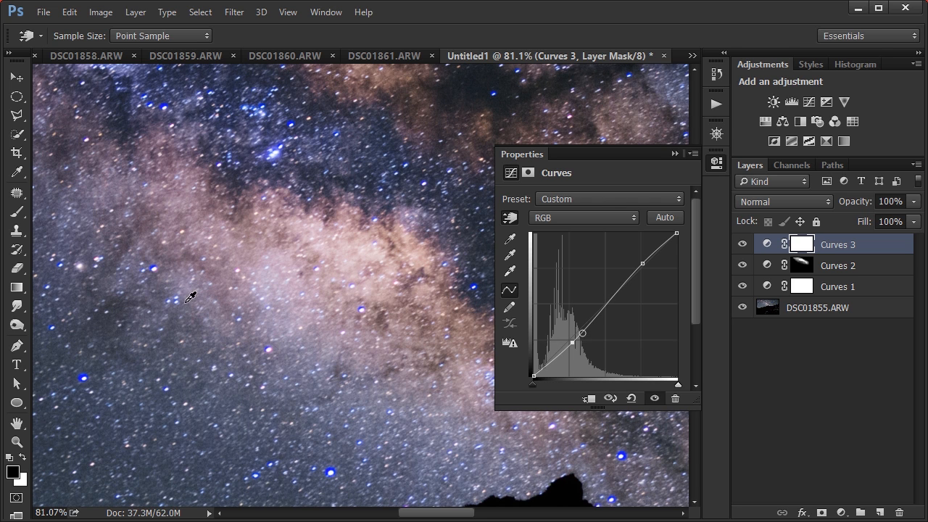
left_click(675, 153)
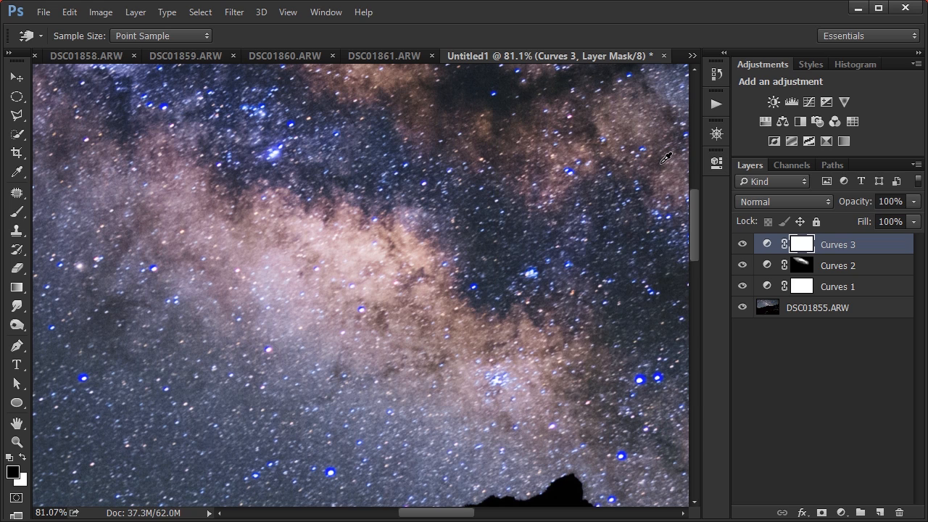
- Invert the third Curves layer's mask to black and set a white 300 px brush at 70% opacity
key("ctrl+i")
key("b")
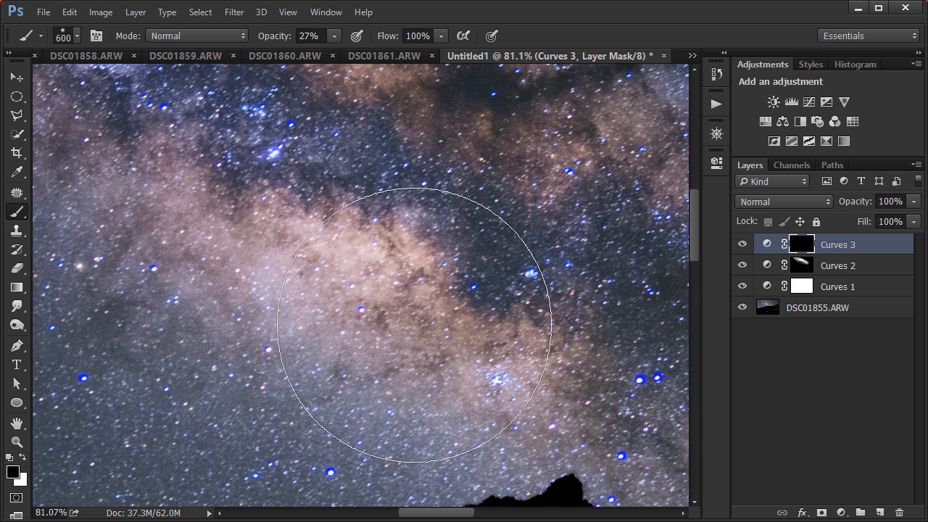
scroll(391, 320, "down", 2)
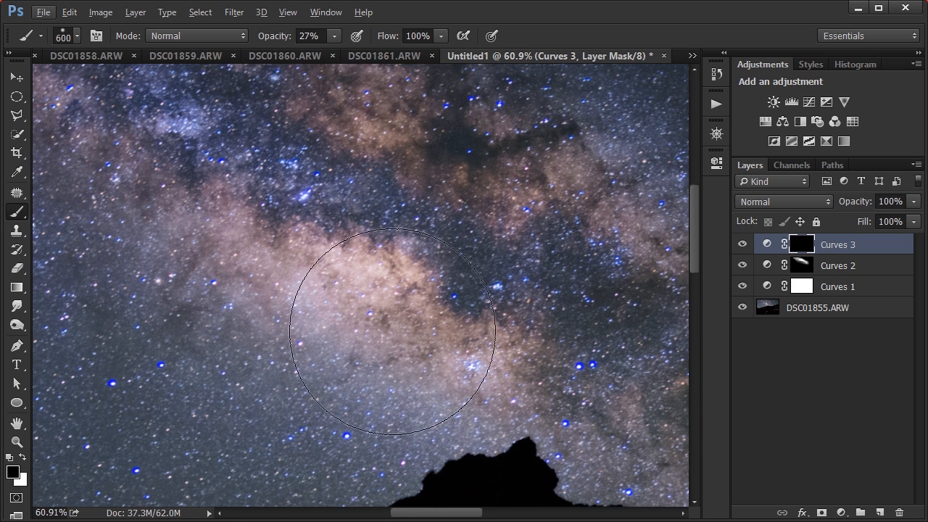
key("bracketleft")
key("bracketleft")
key("bracketleft")
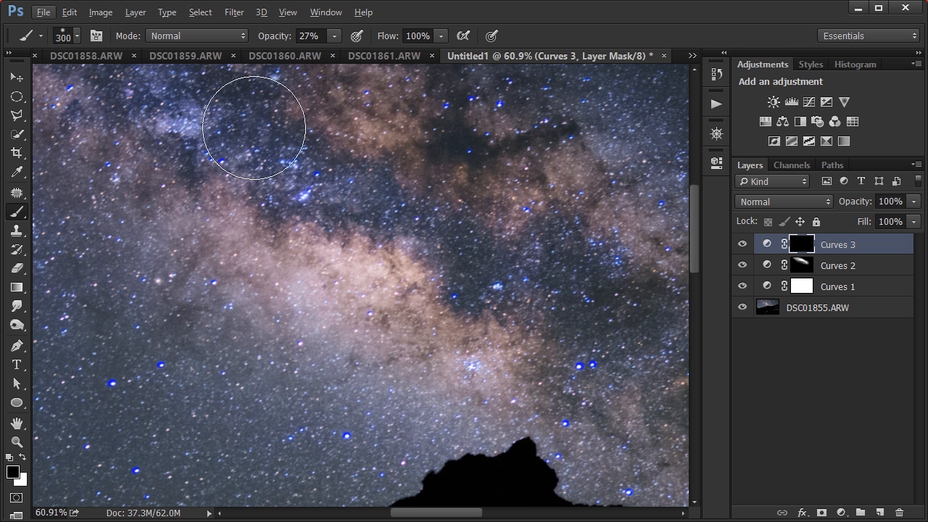
key("x")
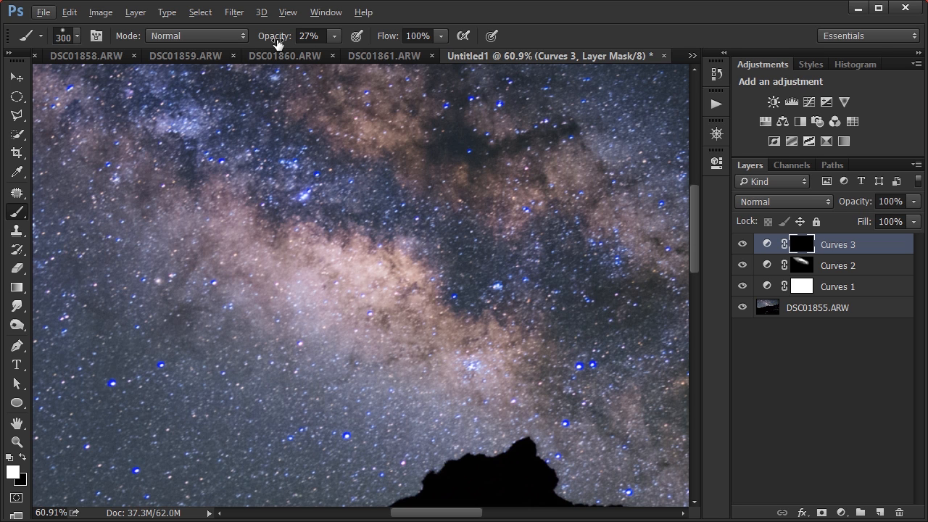
left_click_drag(278, 40, 303, 42)
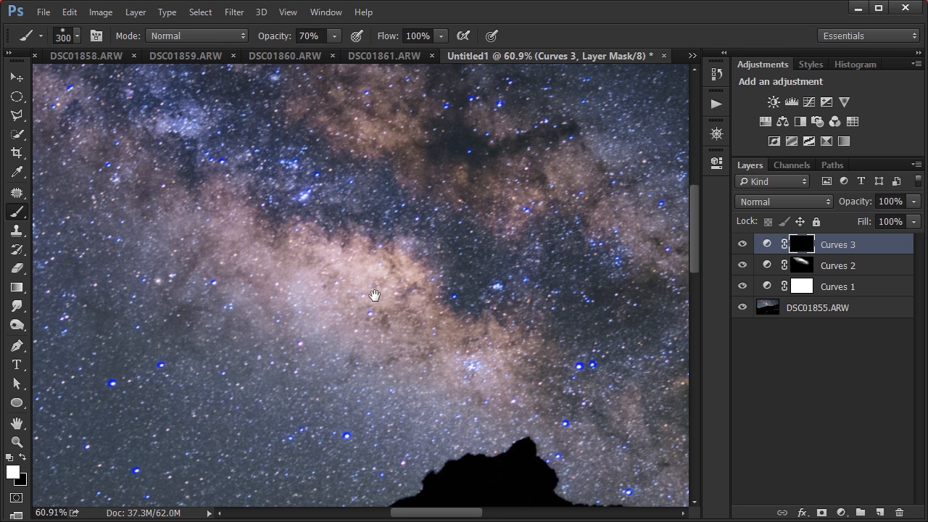
- Paint white on the third Curves mask along the bright Milky Way core to reveal its contrast boost
left_click_drag(372, 297, 326, 265)
left_click_drag(256, 249, 394, 290)
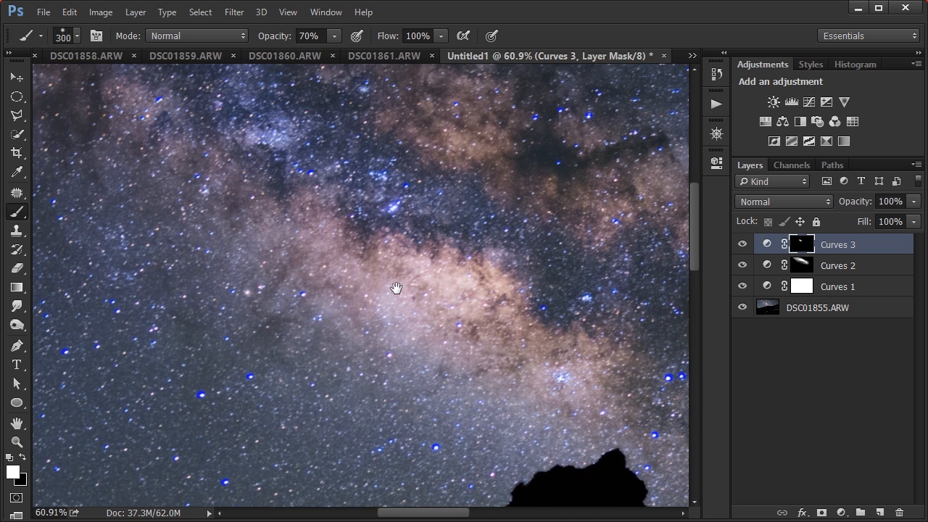
left_click_drag(217, 232, 172, 214)
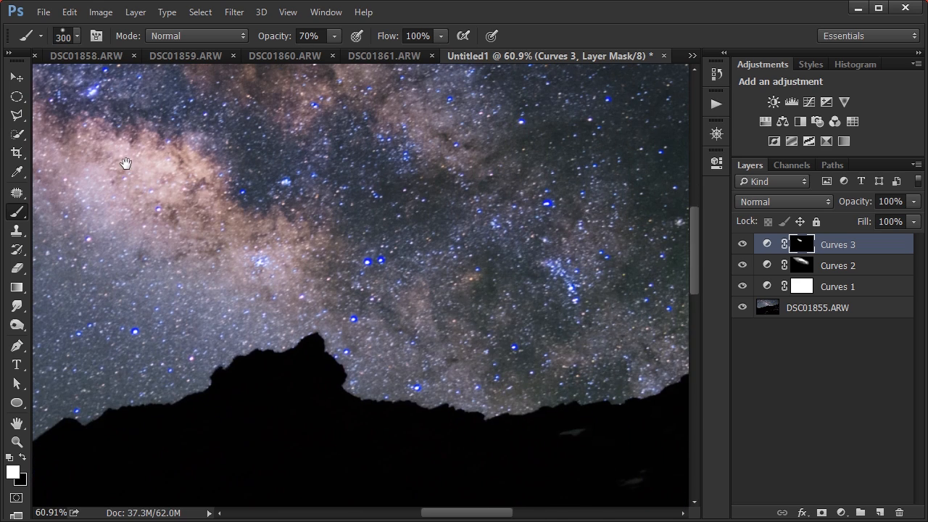
left_click_drag(295, 261, 540, 344)
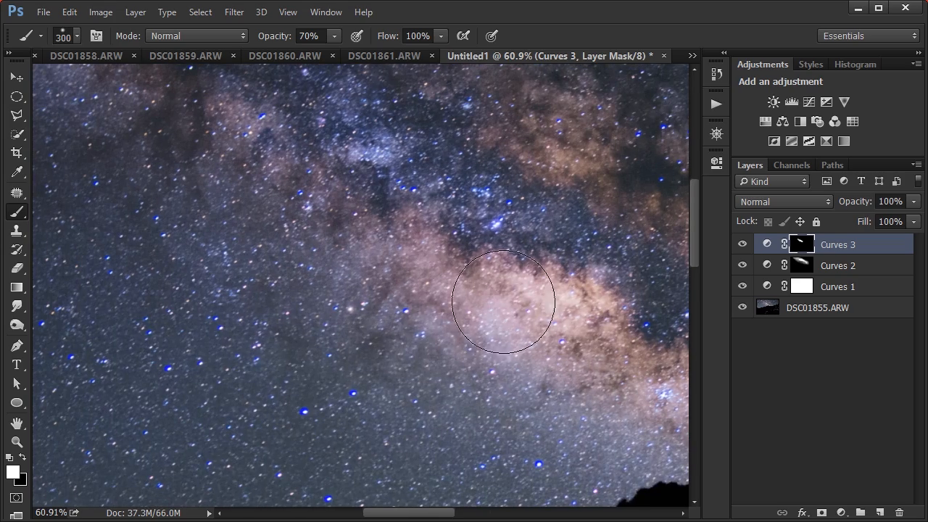
left_click_drag(503, 306, 585, 397)
scroll(377, 268, "down", 5)
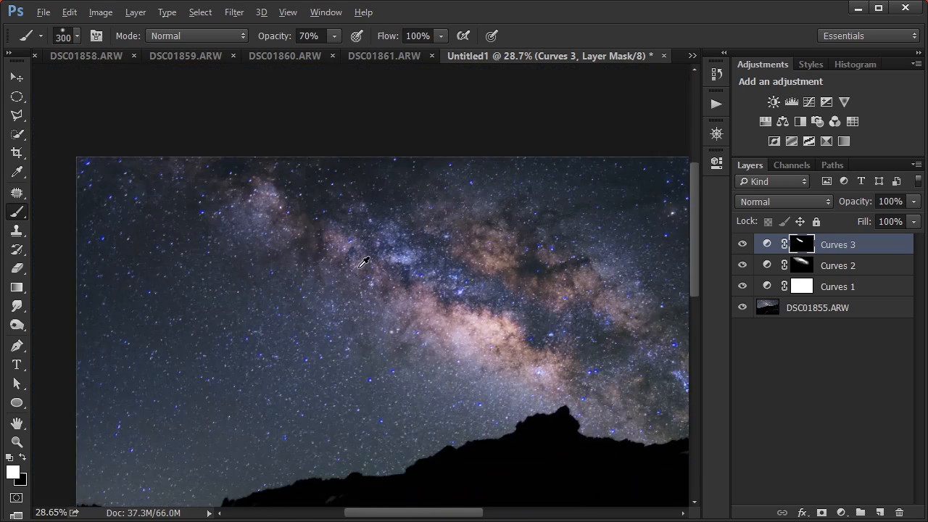
scroll(500, 285, "up", 1)
scroll(500, 285, "down", 1)
left_click_drag(404, 228, 446, 317)
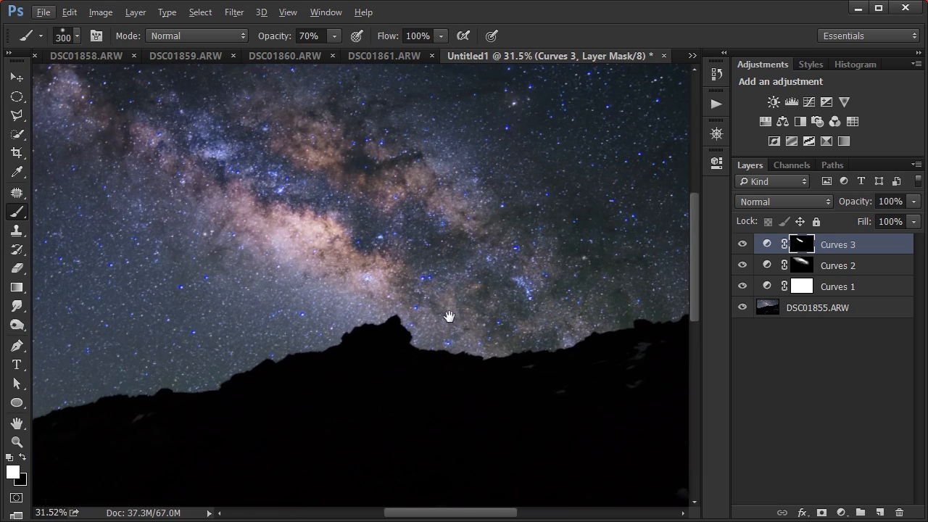
- Toggle the third Curves layer's visibility to compare its effect on the Milky Way core
scroll(445, 317, "up", 2)
left_click(741, 246)
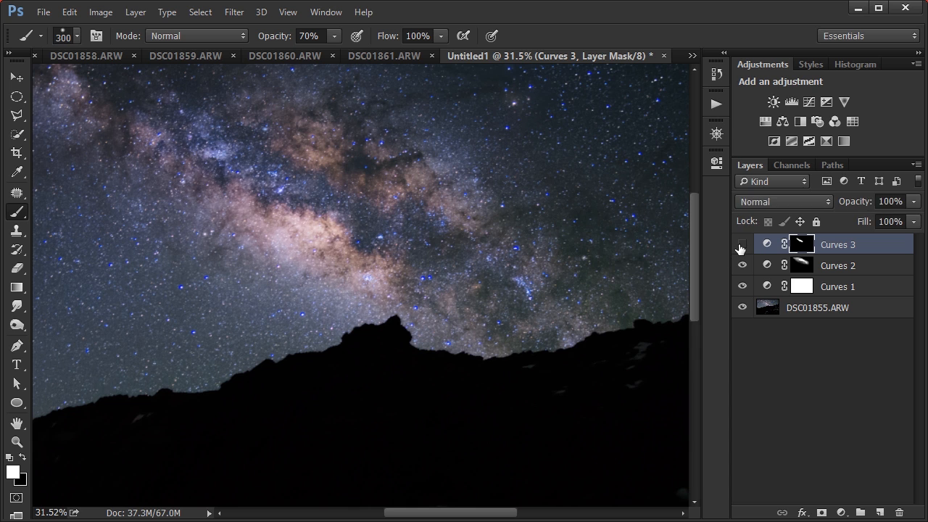
left_click(741, 246)
- Extend the third Curves mask over the fainter Milky Way areas beside the core with a white 600 px brush at 33% opacity
key("bracketright")
left_click_drag(282, 38, 257, 39)
key("bracketright")
key("bracketright")
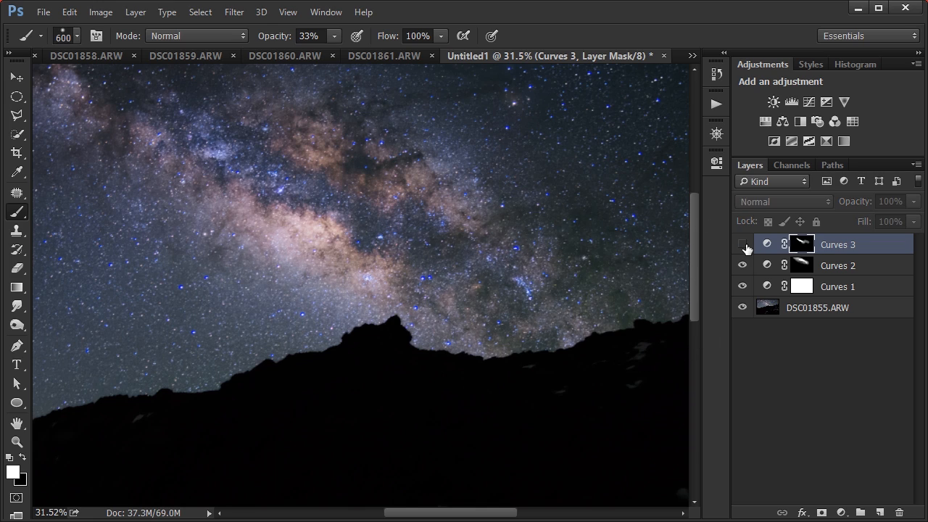
- Add a Color Balance adjustment layer and shift its midtones slightly toward magenta to counter the green cast above the ridge
scroll(517, 295, "down", 3)
scroll(431, 210, "up", 4)
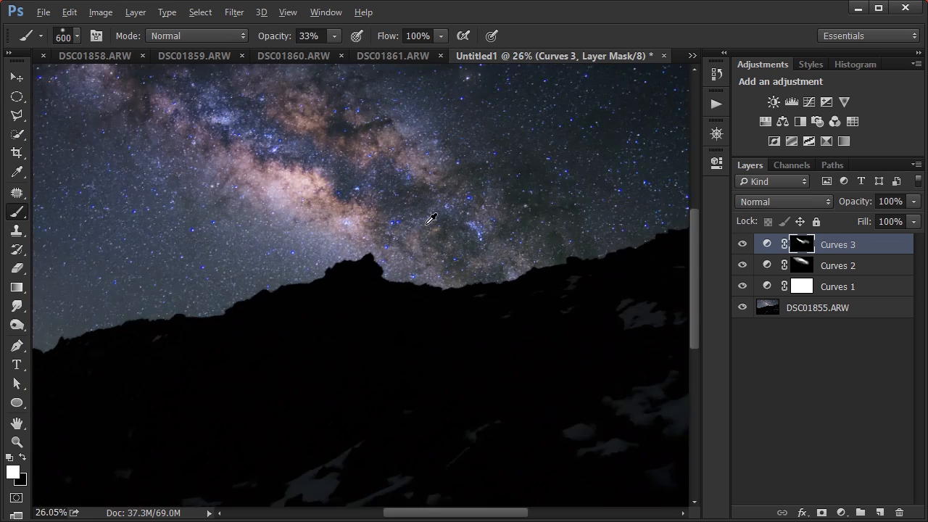
scroll(544, 239, "up", 2)
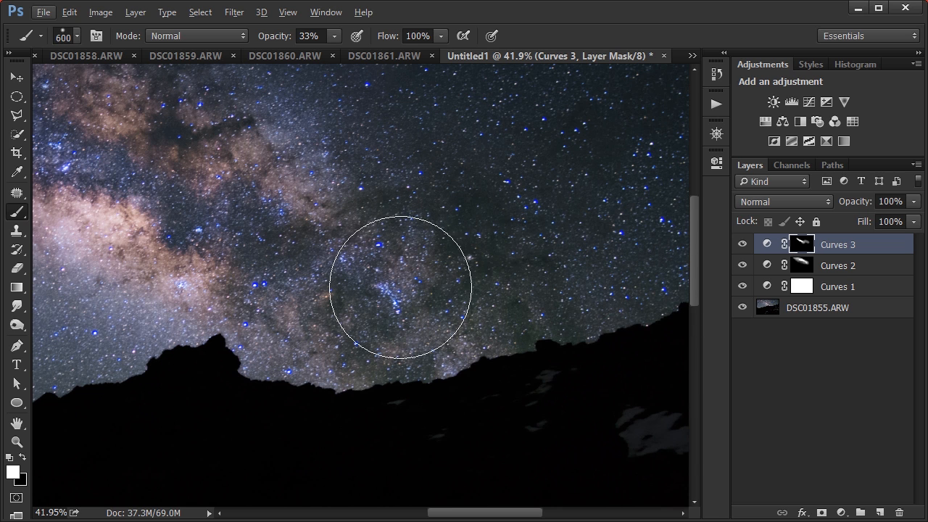
mouse_move(402, 290)
left_mouse_down()
mouse_move(424, 323)
mouse_move(460, 313)
left_mouse_up()
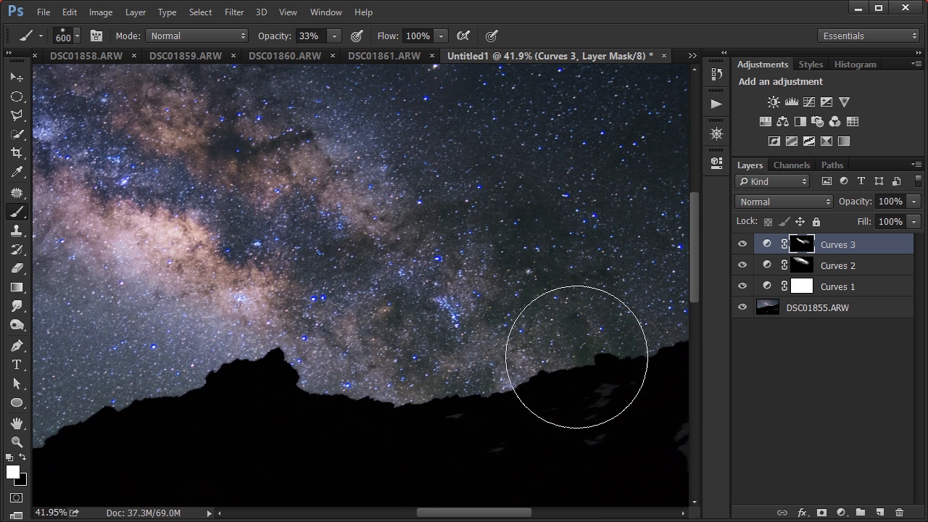
left_click(783, 121)
left_click_drag(352, 308, 204, 270)
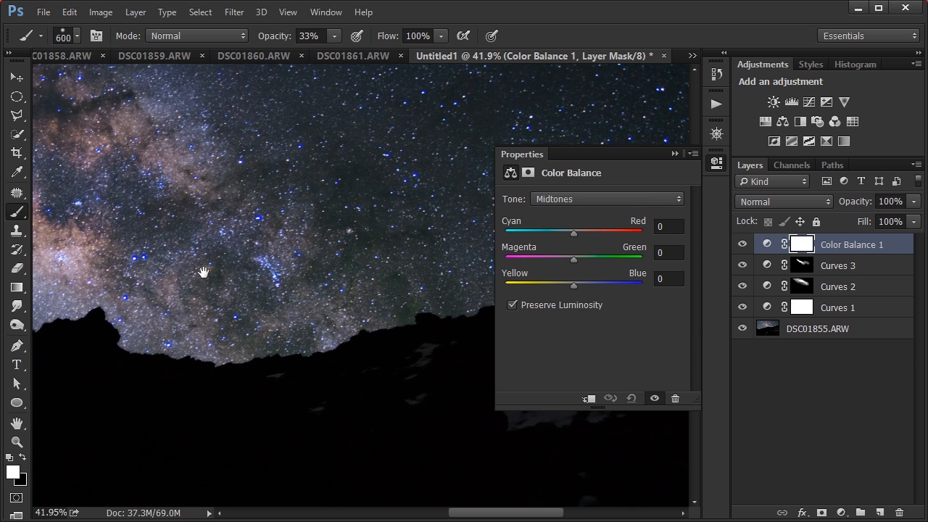
left_click_drag(575, 260, 572, 258)
left_click_drag(574, 283, 574, 284)
left_click(674, 154)
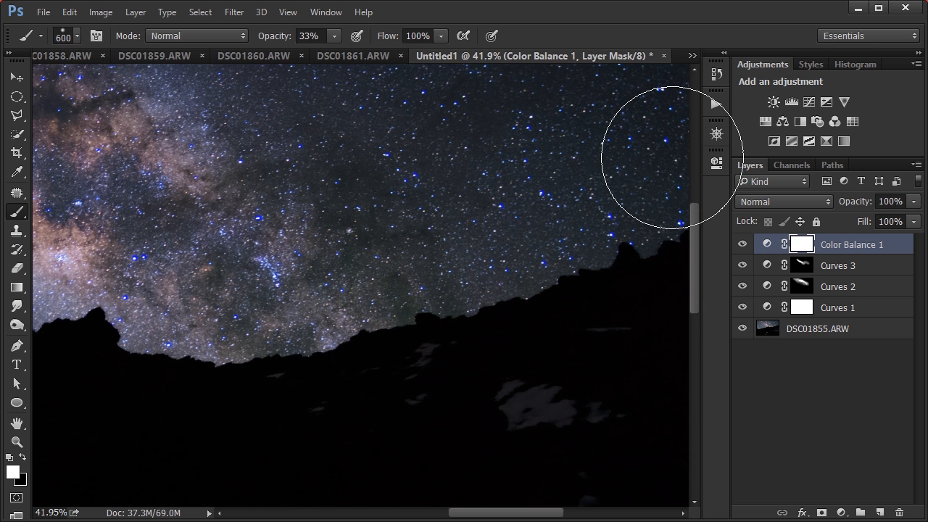
- Invert the Color Balance mask to black and paint white over the greenish sky above the ridge with an 800 px brush at 100% opacity
key("ctrl+i")
left_click_drag(414, 322, 483, 352)
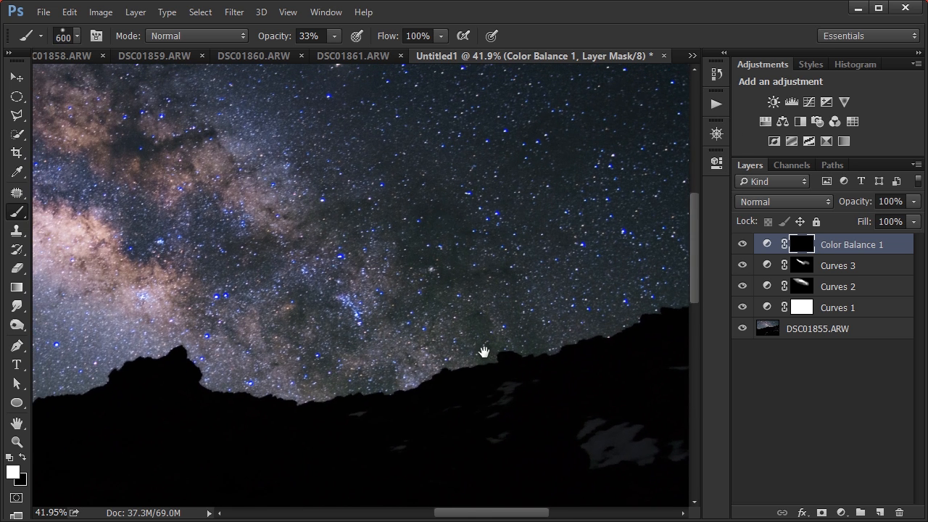
left_click_drag(265, 36, 526, 39)
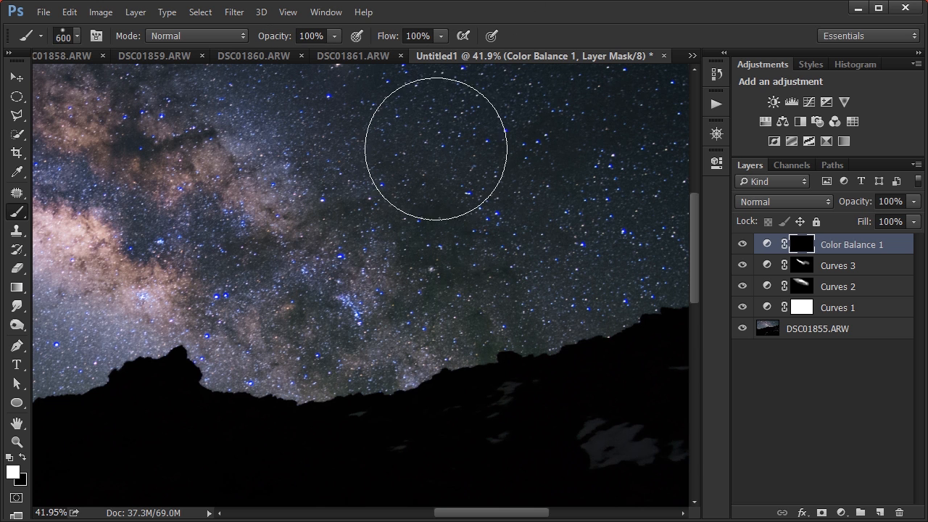
key("bracketright")
key("bracketright")
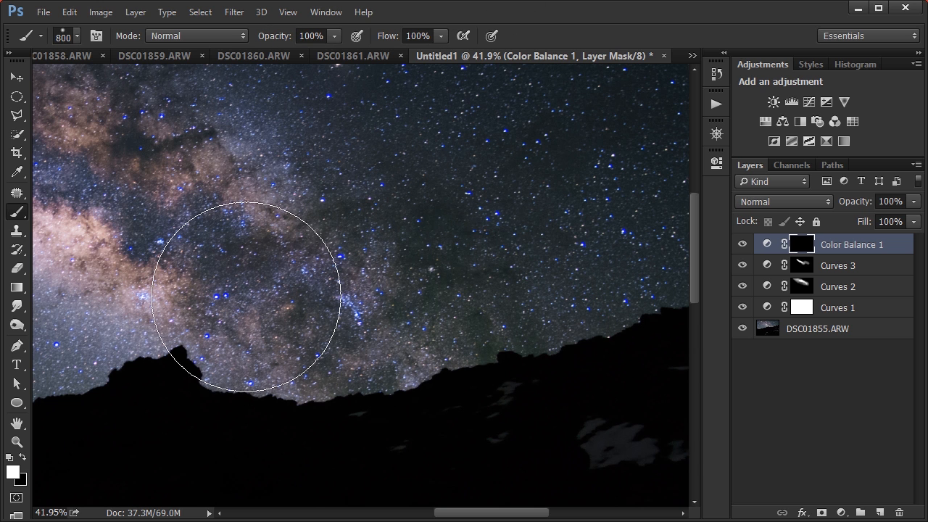
mouse_move(247, 296)
left_mouse_down()
mouse_move(369, 269)
mouse_move(486, 367)
left_mouse_up()
- Examine the color-corrected sky across the whole image and deselect the Color Balance layer
scroll(407, 341, "down", 2)
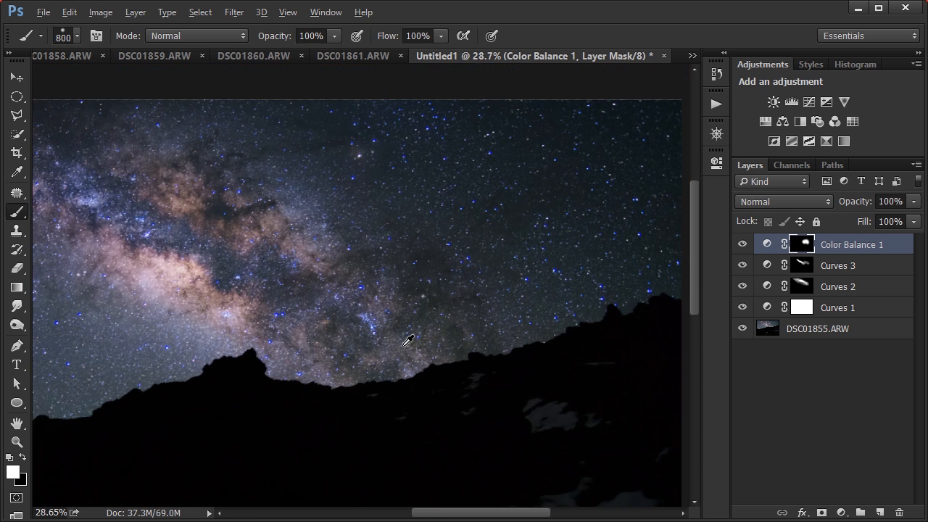
scroll(408, 341, "down", 1)
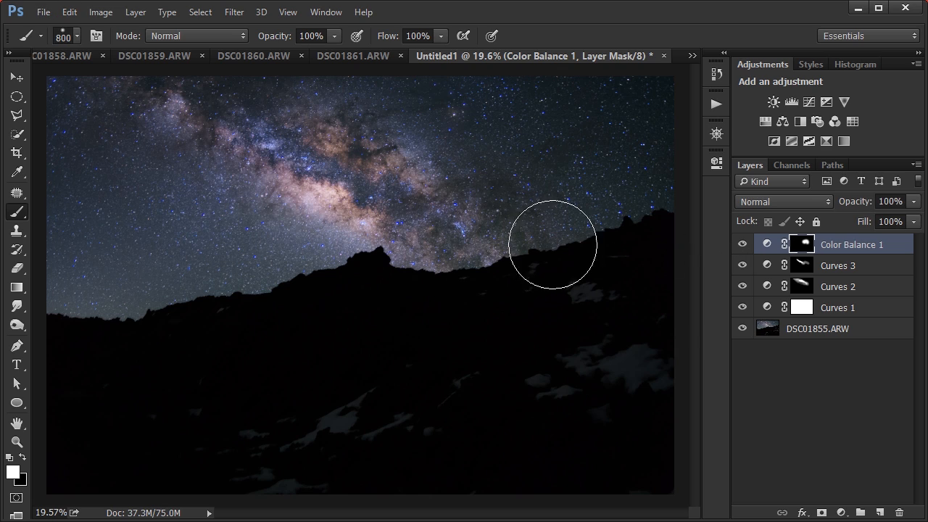
scroll(201, 228, "up", 1)
scroll(392, 210, "up", 1)
mouse_move(460, 190)
left_mouse_down()
mouse_move(431, 379)
mouse_move(543, 367)
left_mouse_up()
scroll(549, 373, "down", 1)
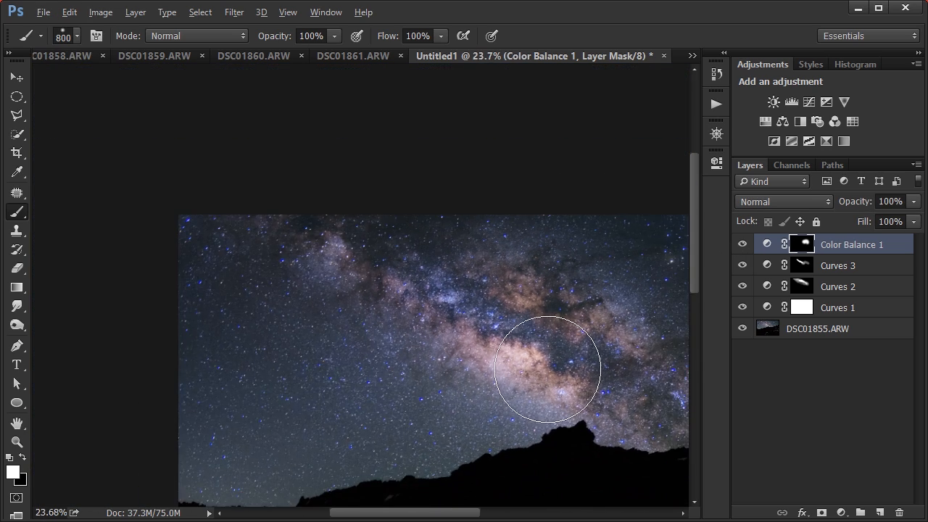
scroll(548, 369, "down", 1)
left_click(821, 397)
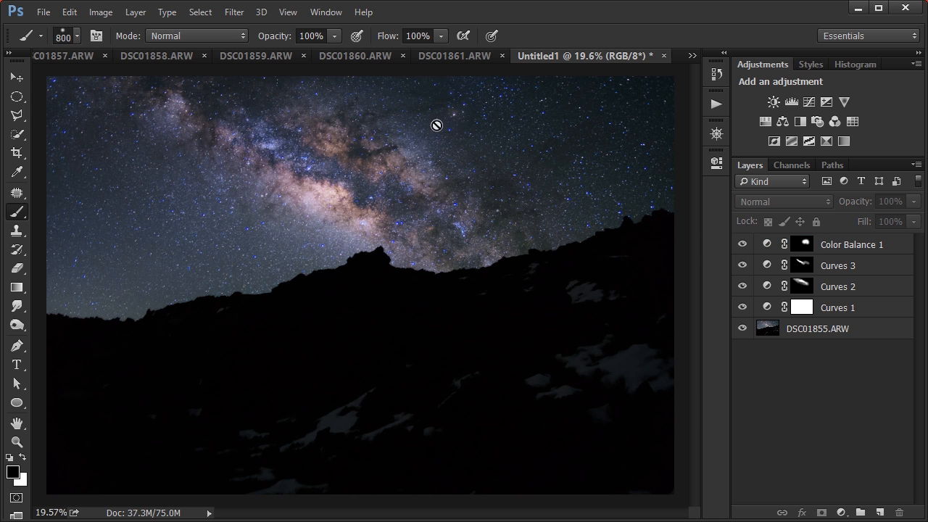
- Add a fourth Curves layer and pull its midtones down to darken the hazy sky at the ridge's left end
scroll(109, 250, "up", 2)
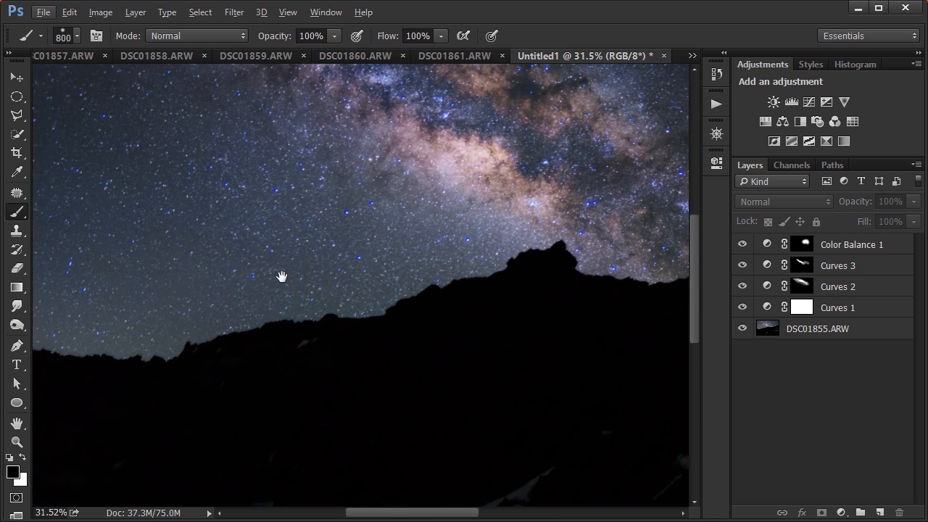
scroll(367, 305, "left", 3)
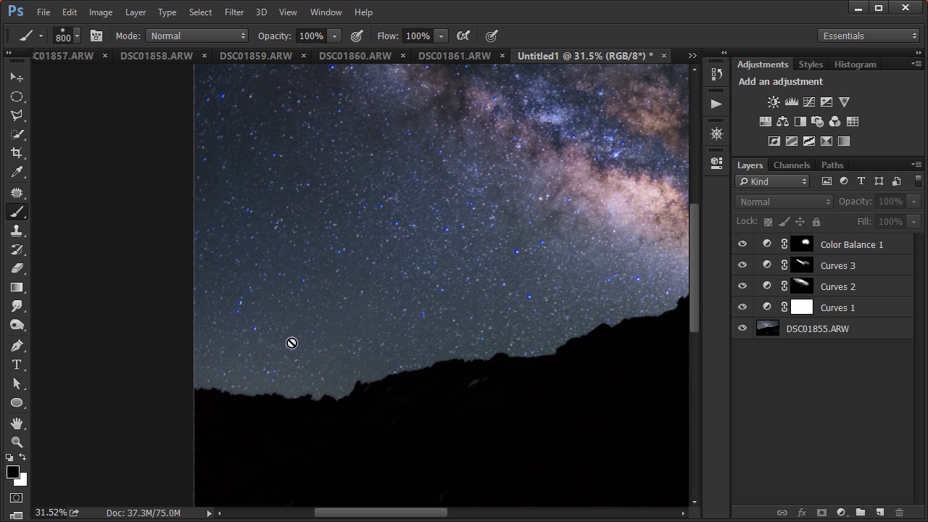
scroll(291, 343, "down", 2)
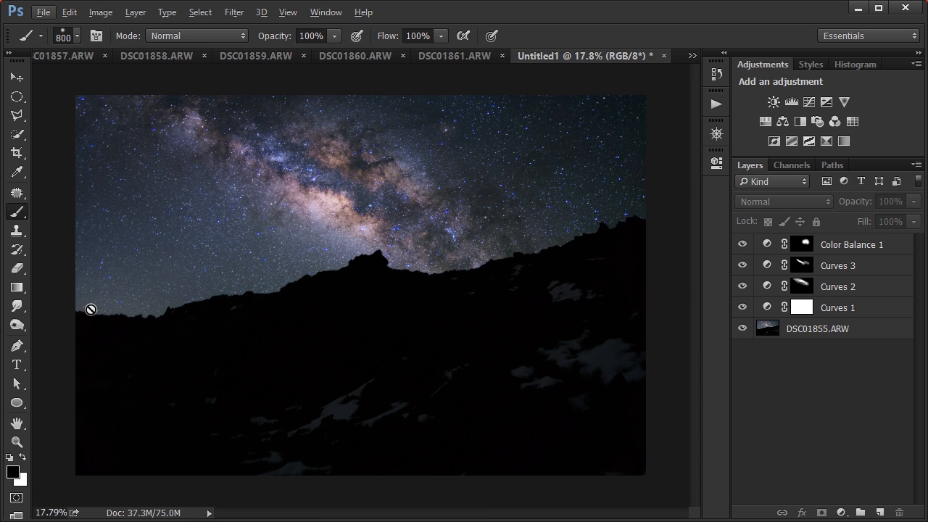
scroll(94, 286, "up", 2)
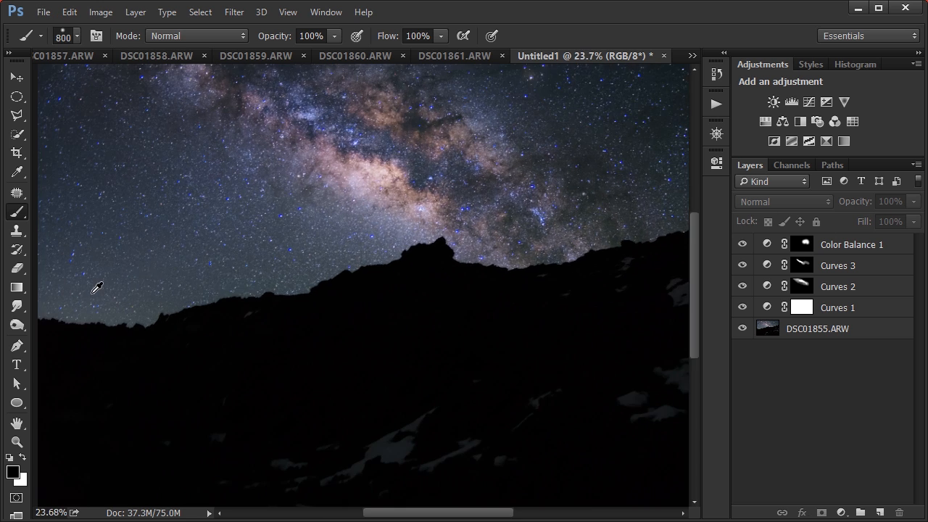
scroll(346, 317, "left", 3)
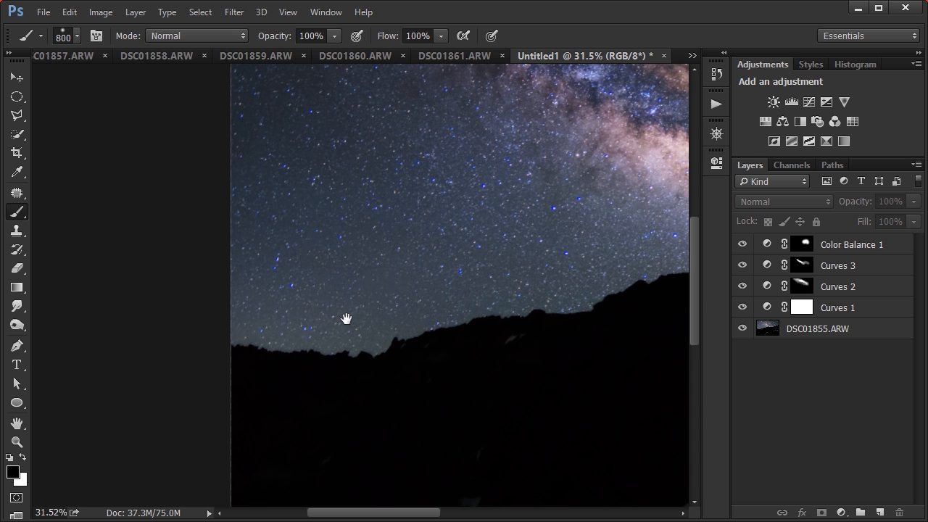
left_click(810, 101)
left_click_drag(598, 312, 608, 318)
left_click(675, 153)
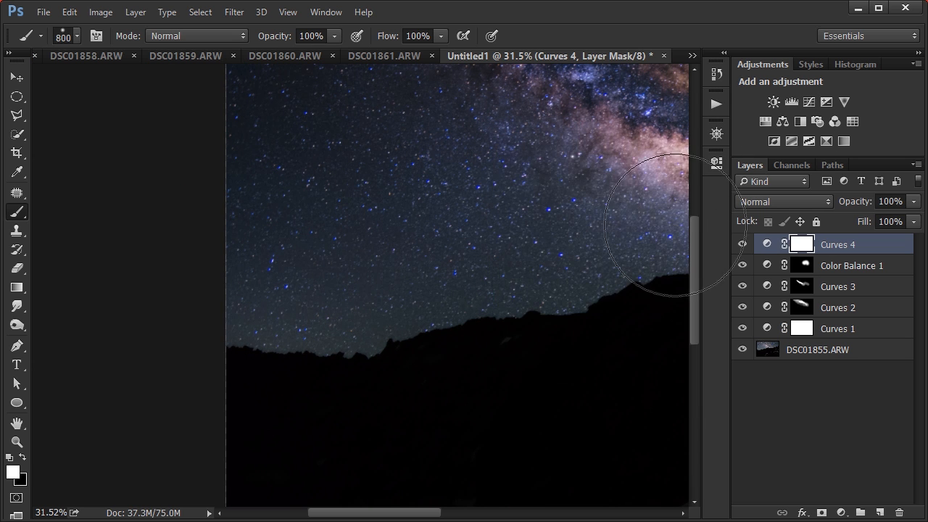
- Invert the fourth Curves layer's mask to black and paint white over the lower-left sky with a larger brush
scroll(590, 299, "down", 5)
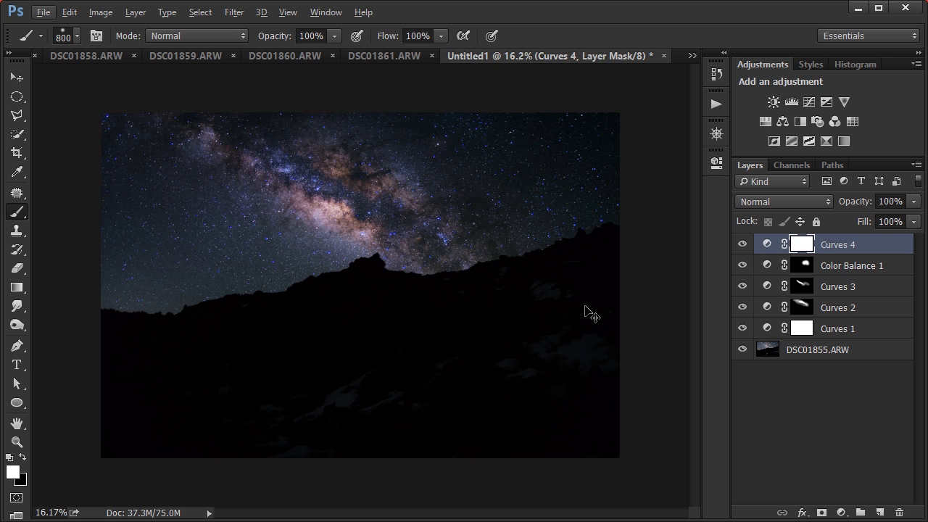
key("ctrl+i")
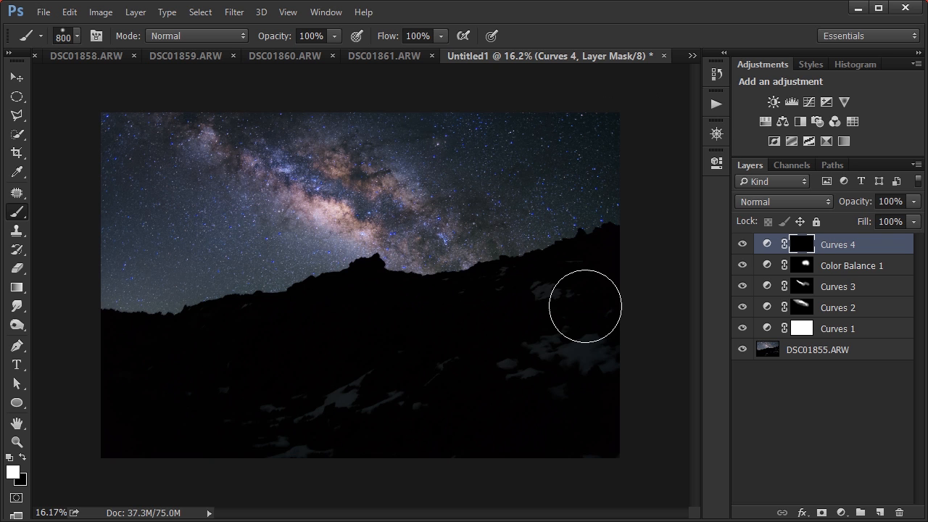
key("bracketleft")
key("bracketleft")
key("bracketright")
key("bracketright")
key("bracketright")
key("bracketright")
left_click(108, 331)
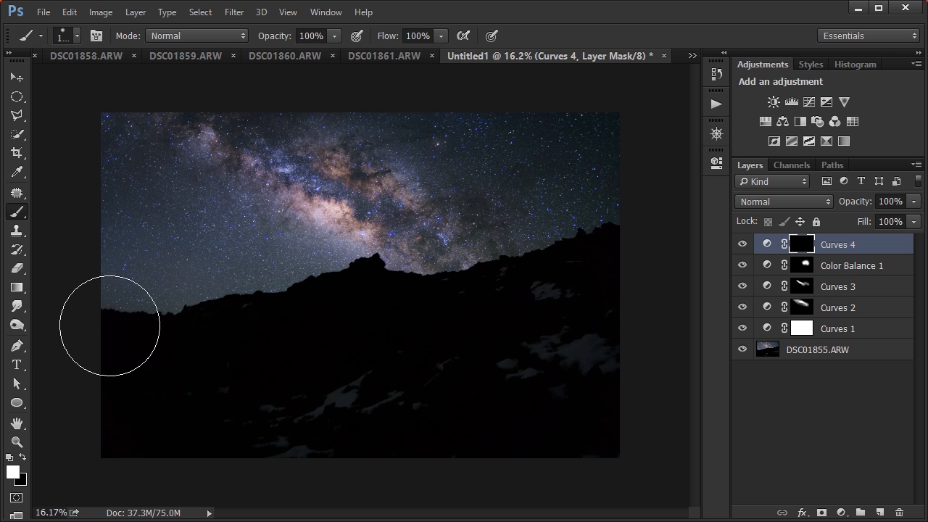
key("bracketright")
mouse_move(110, 339)
left_mouse_down()
mouse_move(265, 363)
mouse_move(156, 356)
mouse_move(94, 322)
left_mouse_up()
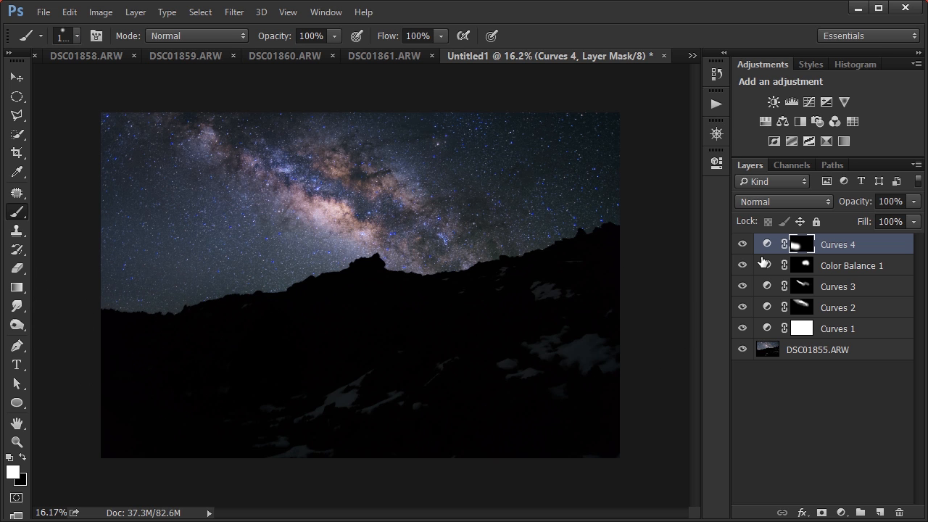
- Reduce the fourth Curves layer's opacity to 47% and toggle its visibility to compare the darkening
left_click_drag(848, 204, 833, 203)
left_click(743, 244)
left_click(743, 245)
left_click_drag(860, 208, 840, 210)
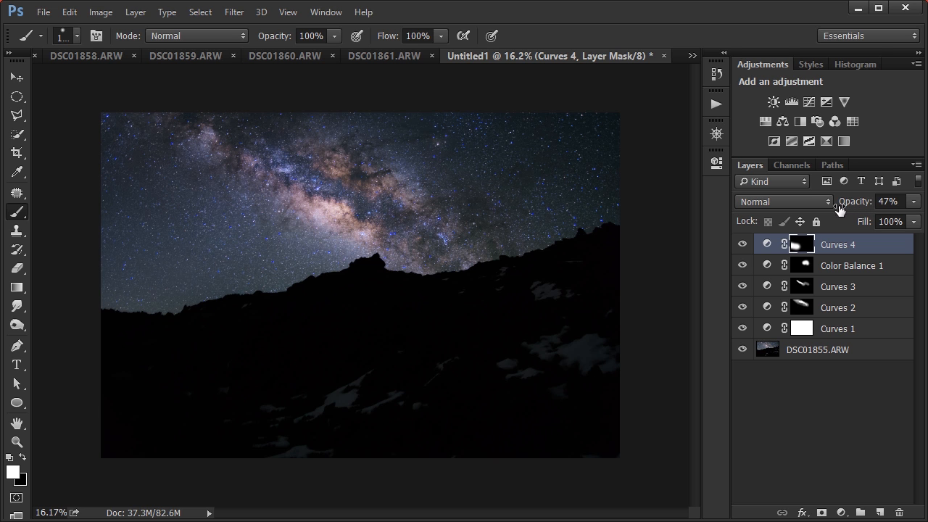
left_click(741, 246)
left_click(740, 247)
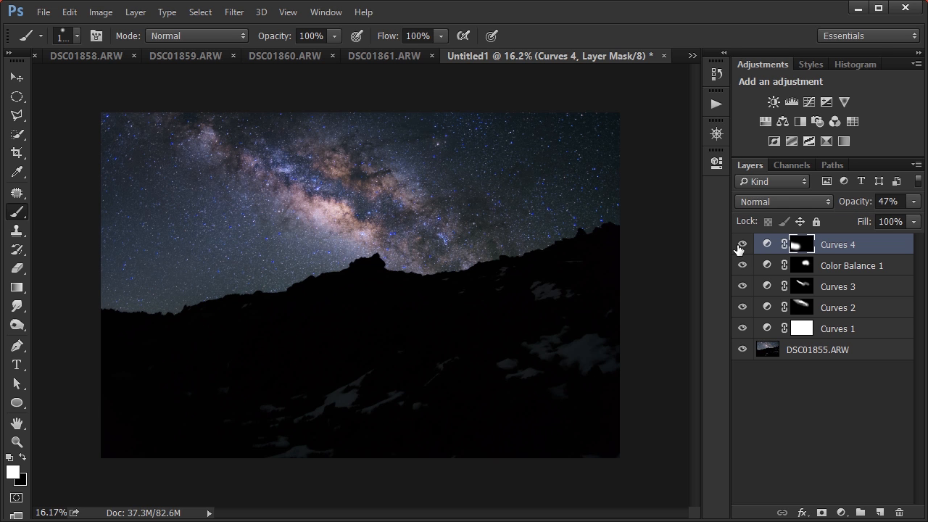
- Deselect the layer and examine the color and contrast around the Milky Way core up close
left_click(807, 377)
scroll(360, 183, "up", 3)
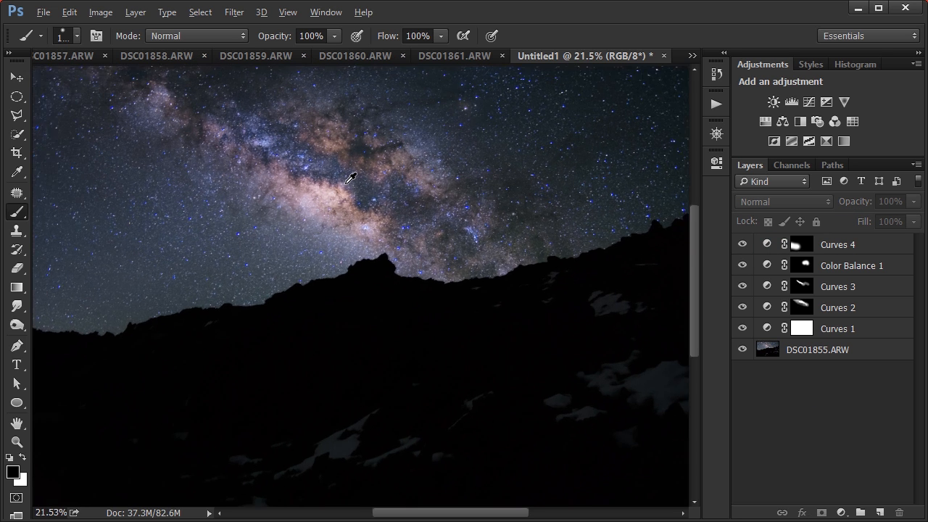
left_click_drag(418, 213, 530, 341)
scroll(511, 304, "up", 2)
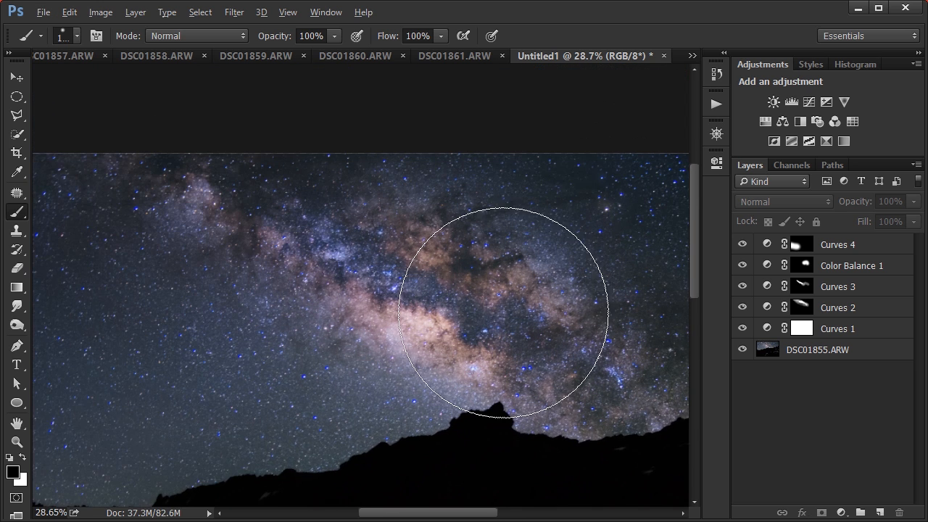
left_click_drag(518, 304, 447, 257)
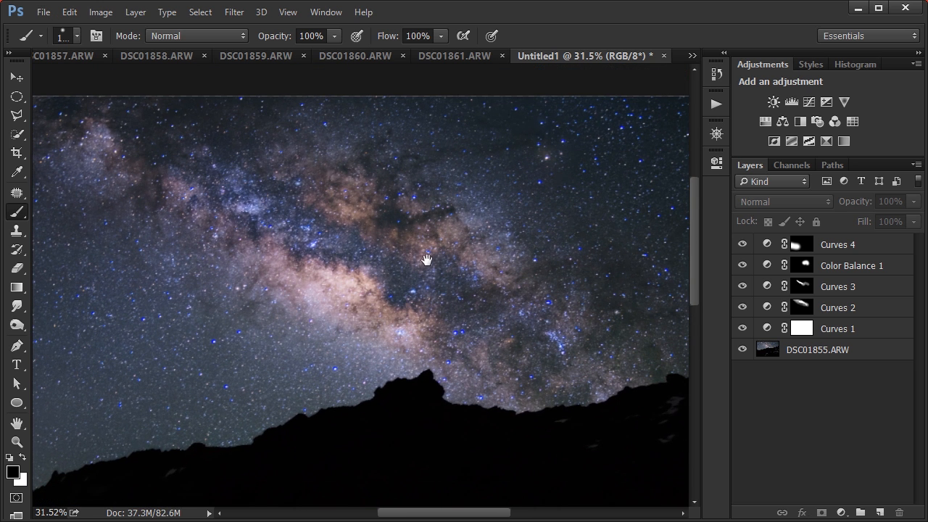
left_click_drag(426, 260, 383, 266)
scroll(343, 237, "up", 2)
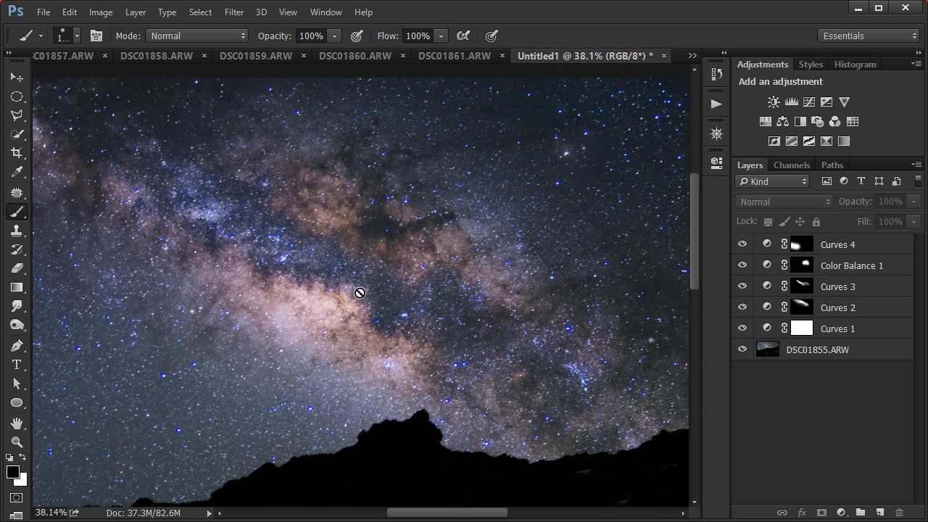
- Add a fifth Curves layer above the others and raise its Red channel slightly on the bright Milky Way core using on-image adjustment
left_click(830, 250)
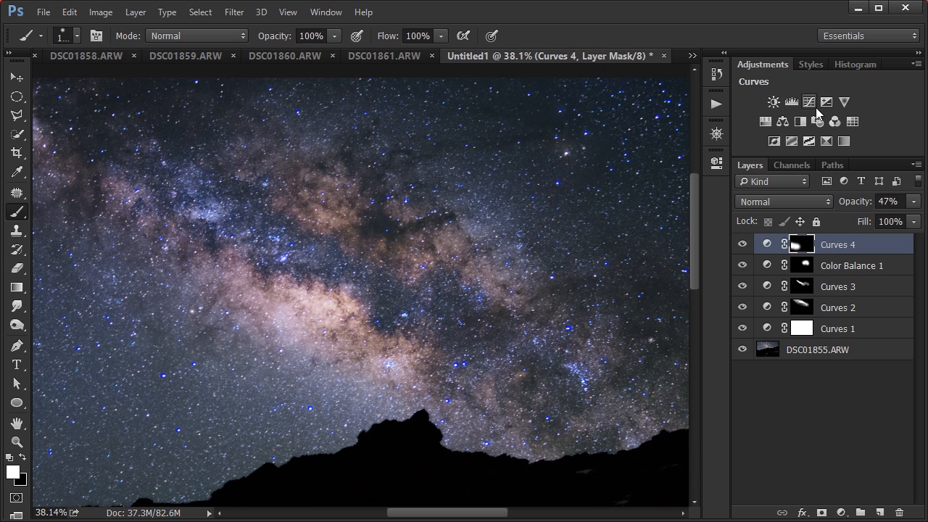
left_click(810, 102)
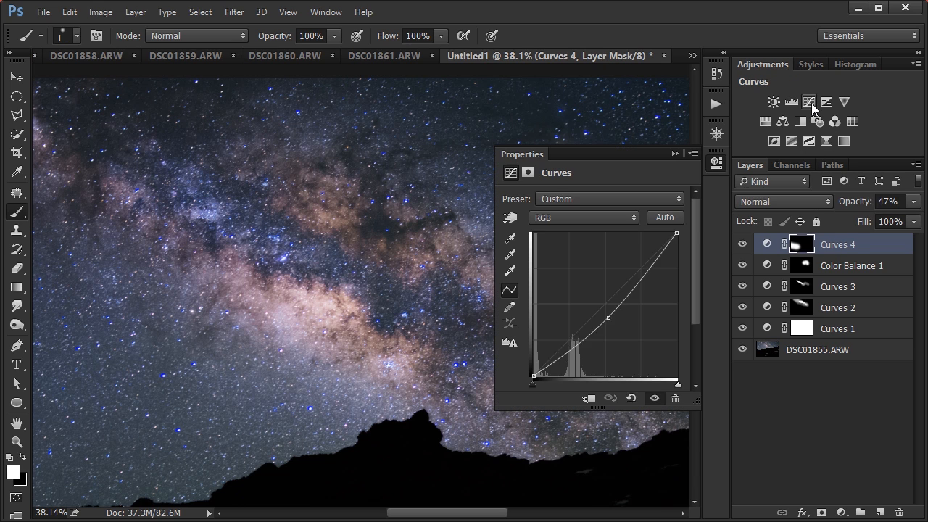
left_click(544, 218)
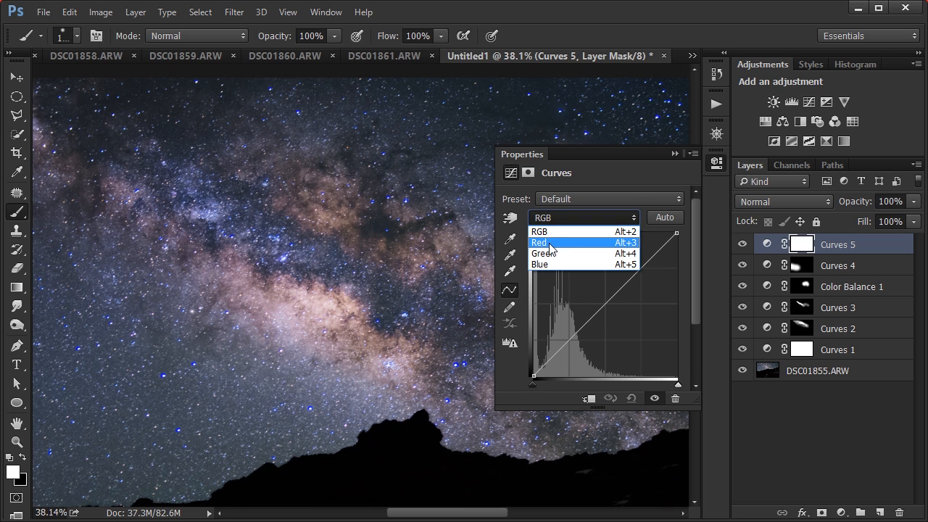
left_click(549, 249)
left_click(512, 219)
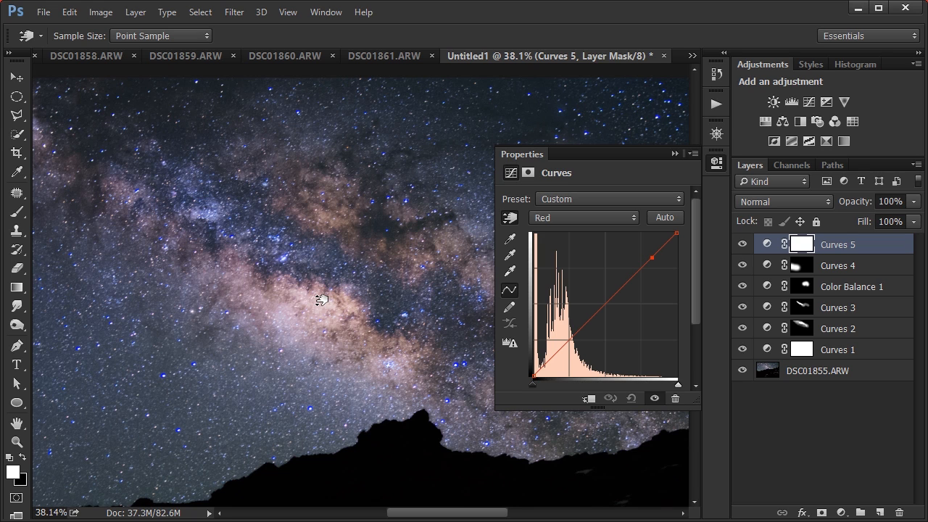
left_click_drag(321, 300, 323, 293)
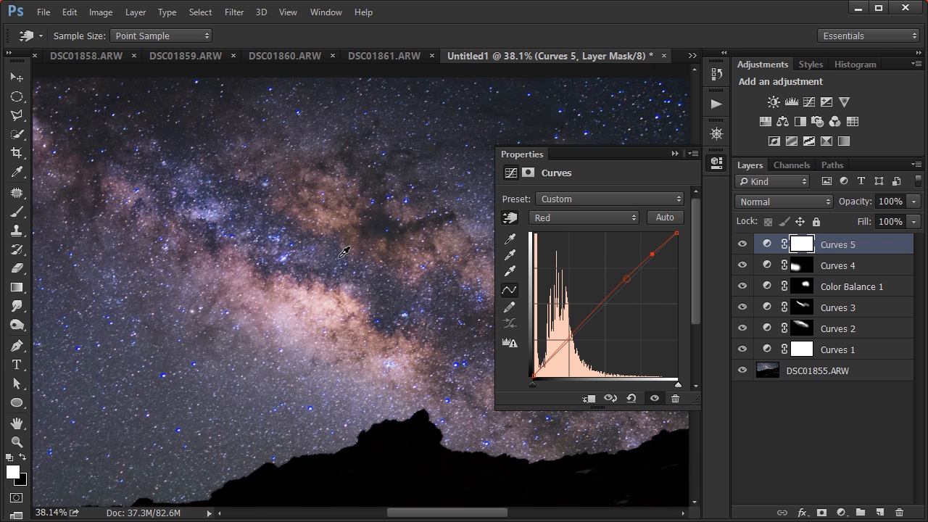
- Anchor the fifth Curves layer's Red curve on the darker sky and slightly lower its Green channel on the bright Milky Way core
left_click(383, 222)
left_click_drag(359, 320, 370, 342)
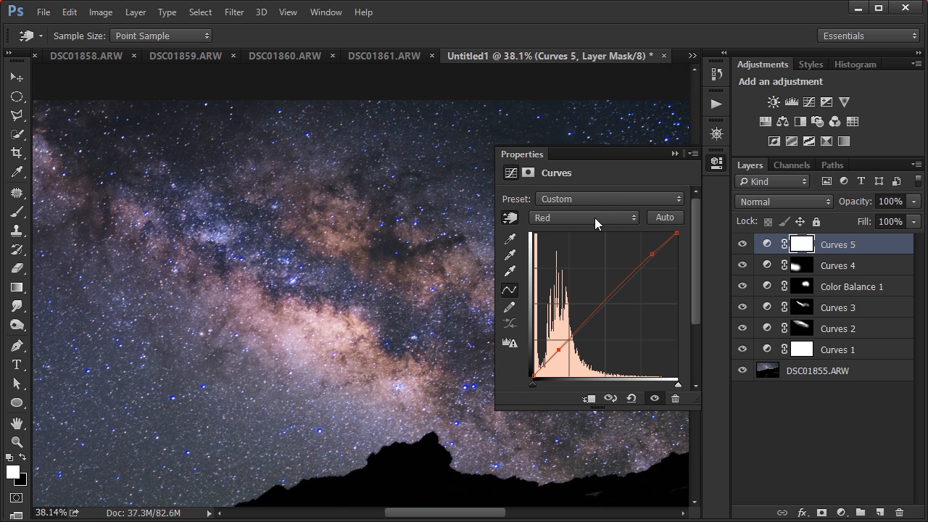
left_click(594, 217)
left_click(583, 252)
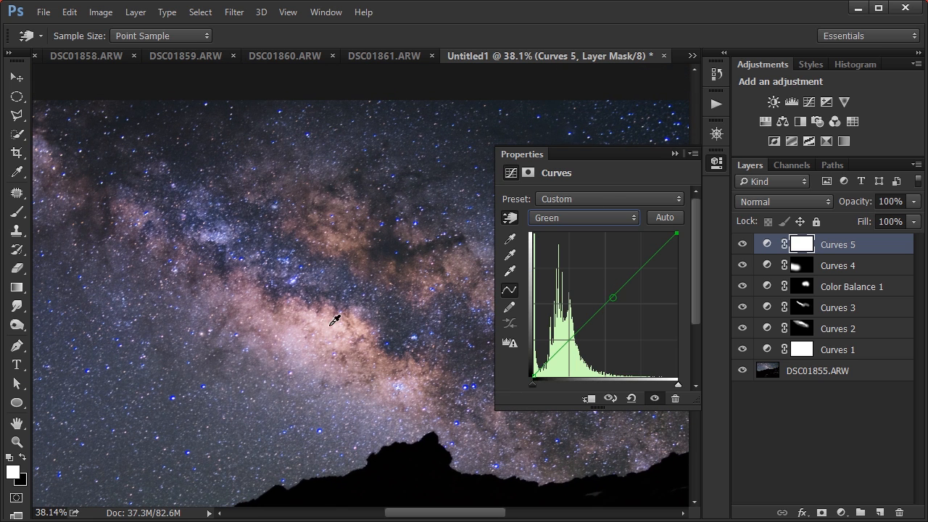
left_click_drag(332, 320, 333, 328)
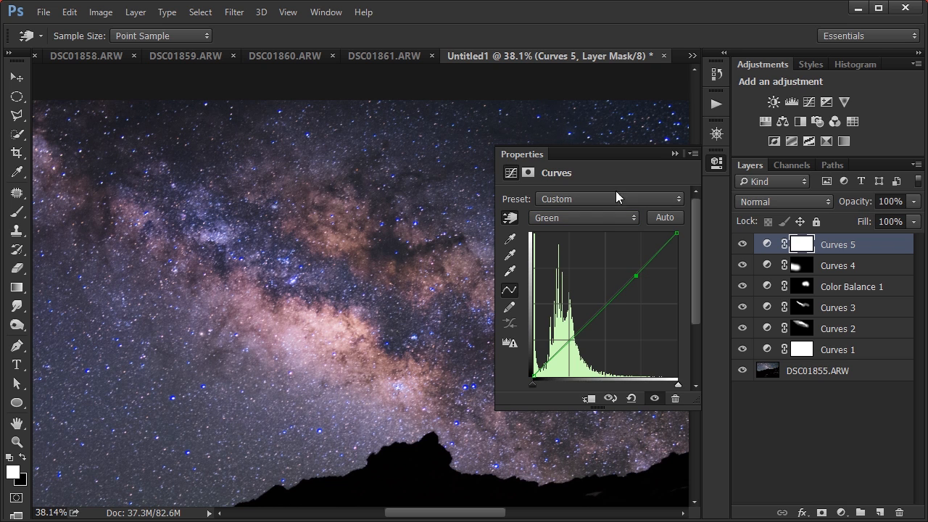
left_click(674, 155)
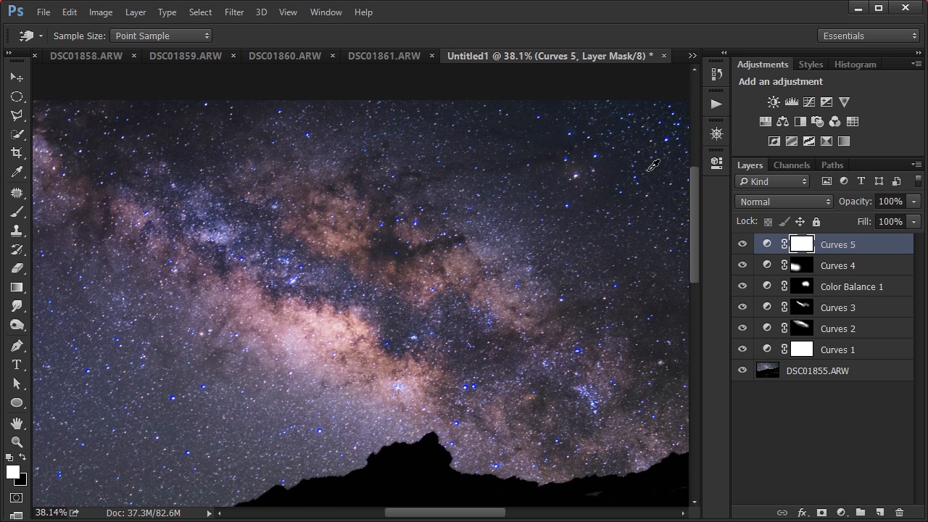
- Invert the fifth Curves layer's mask to black and paint white over the bright Milky Way core with a 250 to 300 px brush
key("ctrl+i")
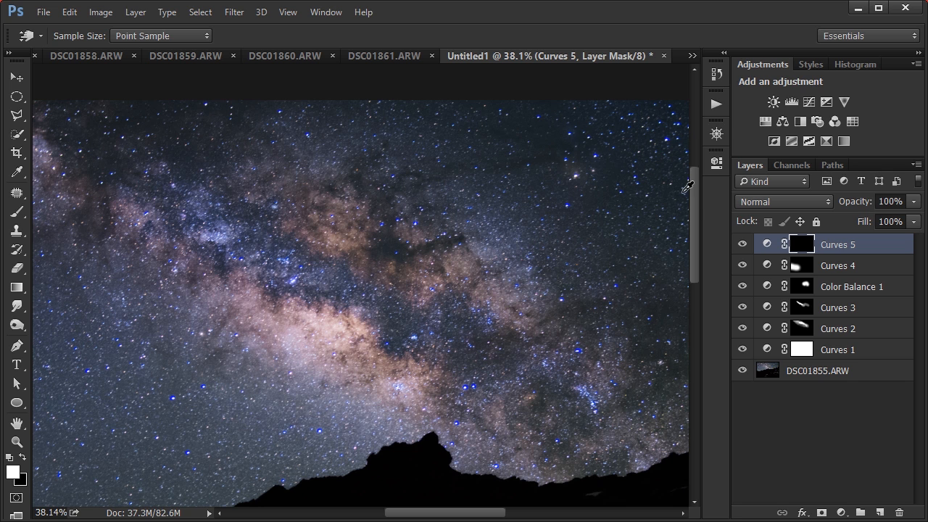
key("b")
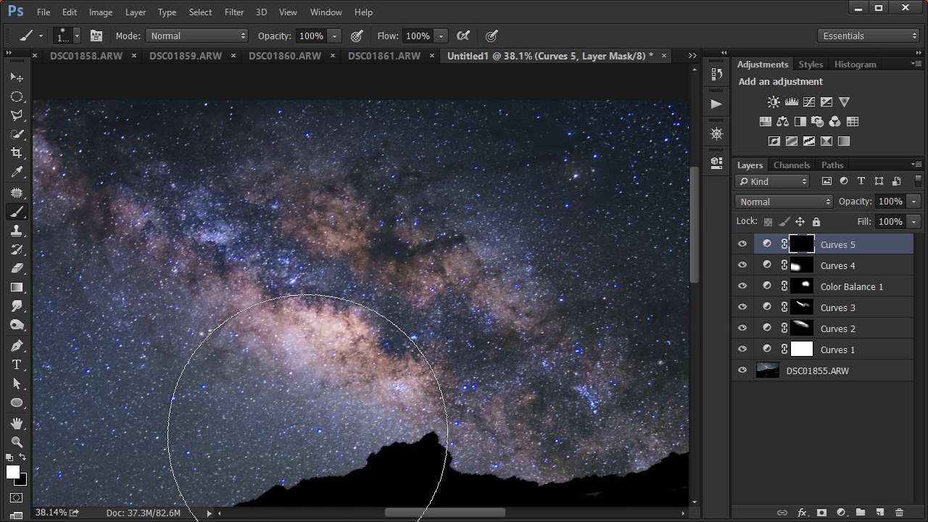
key("bracketleft")
key("bracketleft")
key("bracketleft")
key("bracketleft")
key("bracketleft")
key("bracketleft")
key("bracketleft")
key("bracketleft")
key("bracketleft")
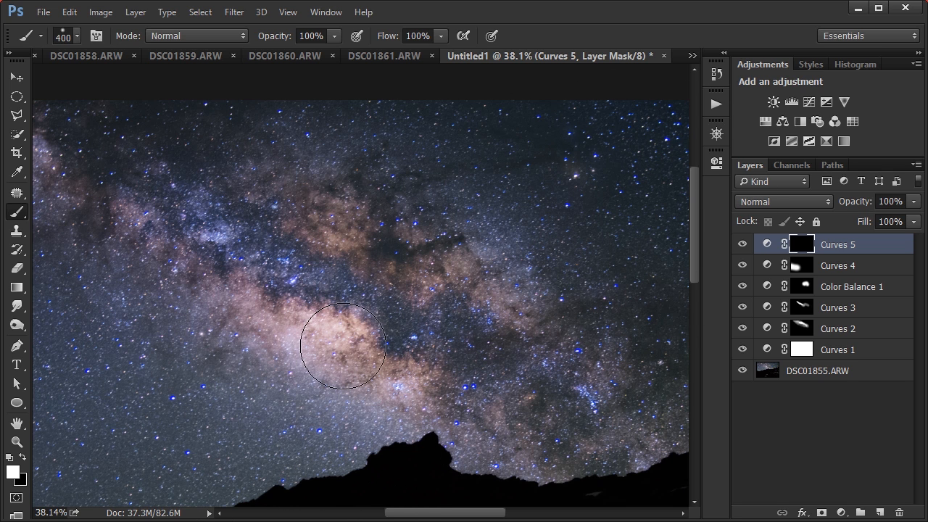
key("bracketleft")
key("bracketleft")
key("bracketleft")
left_click_drag(315, 332, 332, 343)
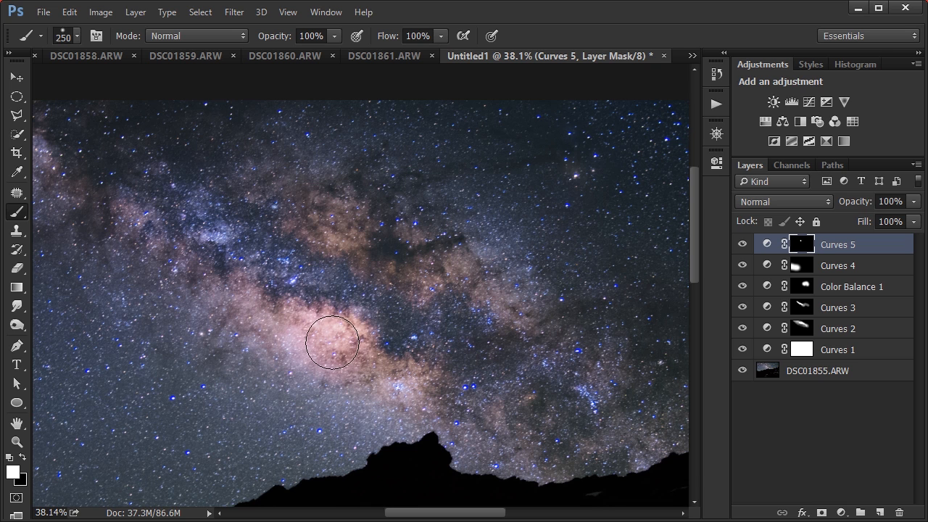
key("bracketright")
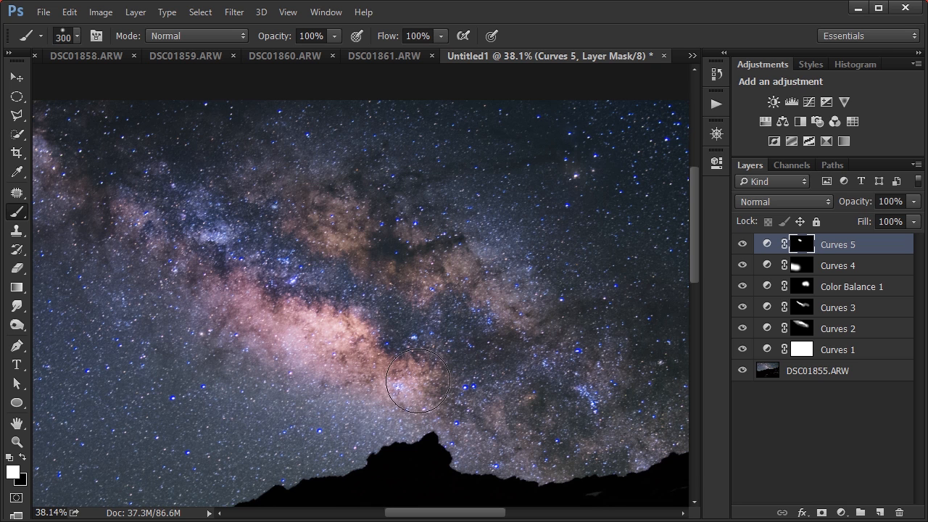
mouse_move(418, 381)
left_mouse_down()
mouse_move(497, 428)
mouse_move(497, 300)
left_mouse_up()
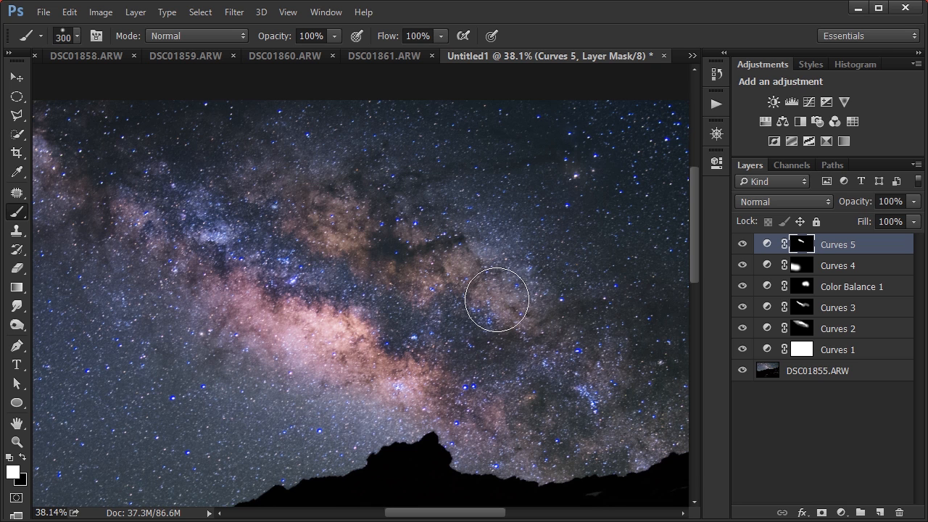
- Paint white at 53% brush opacity over the surrounding Milky Way clouds on the fifth Curves mask, enlarging the brush from 400 to 700 px
key("bracketright")
left_click_drag(269, 36, 238, 38)
mouse_move(394, 248)
left_mouse_down()
mouse_move(363, 208)
mouse_move(345, 224)
left_mouse_up()
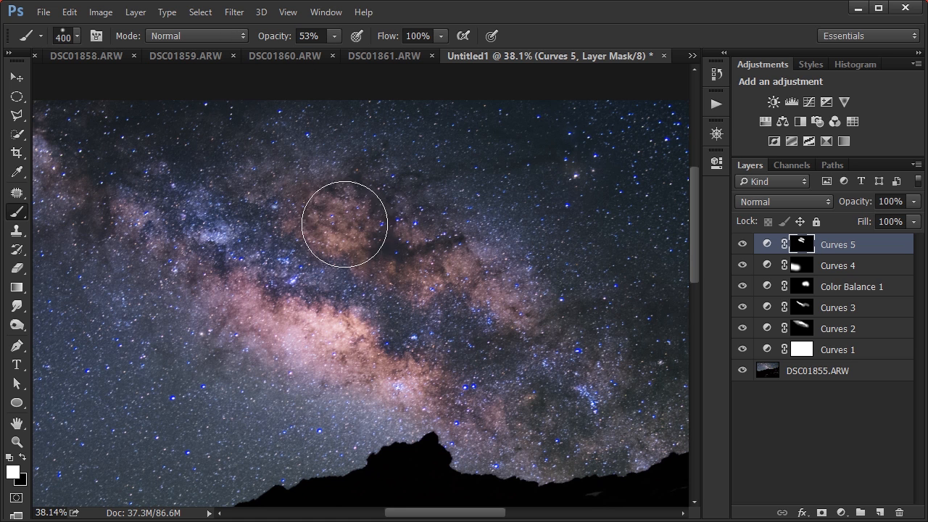
left_click_drag(207, 211, 304, 271)
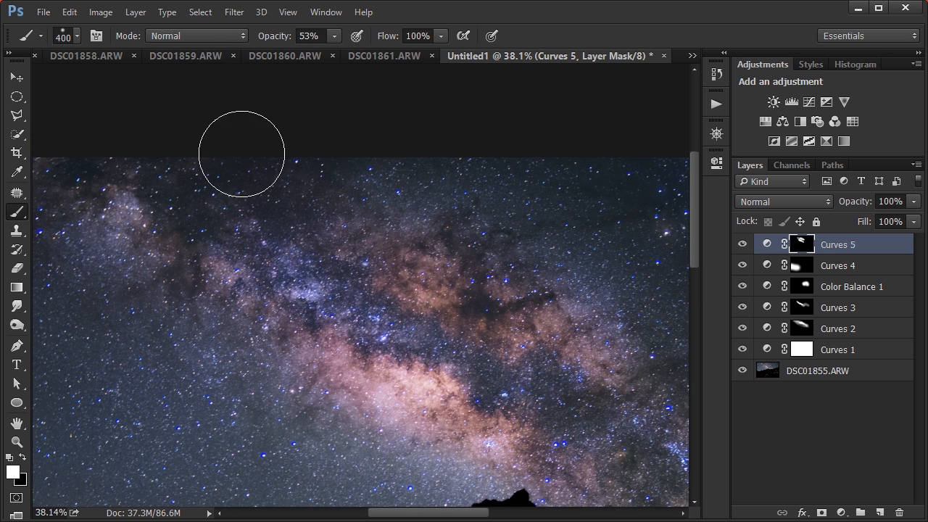
left_click_drag(242, 154, 304, 213)
left_click_drag(353, 311, 130, 127)
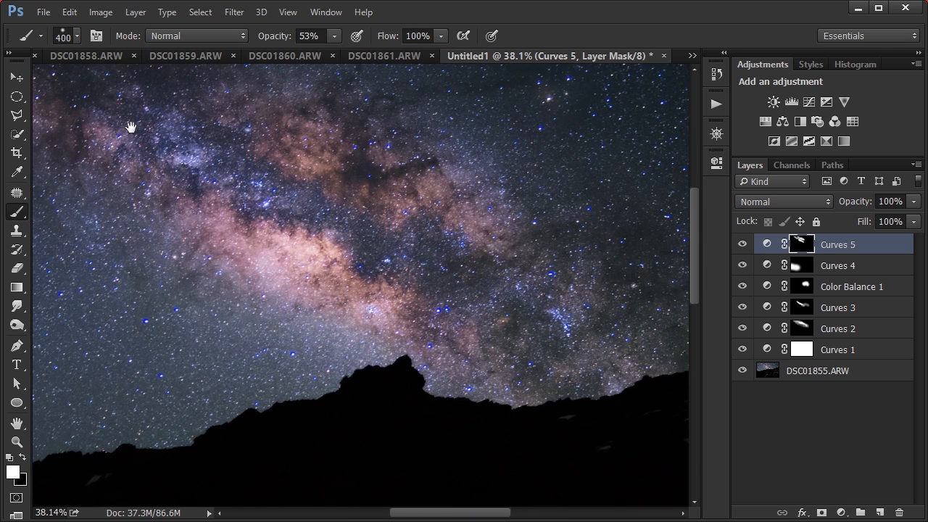
mouse_move(414, 321)
left_mouse_down()
mouse_move(546, 364)
mouse_move(430, 373)
left_mouse_up()
left_click_drag(470, 344, 327, 346)
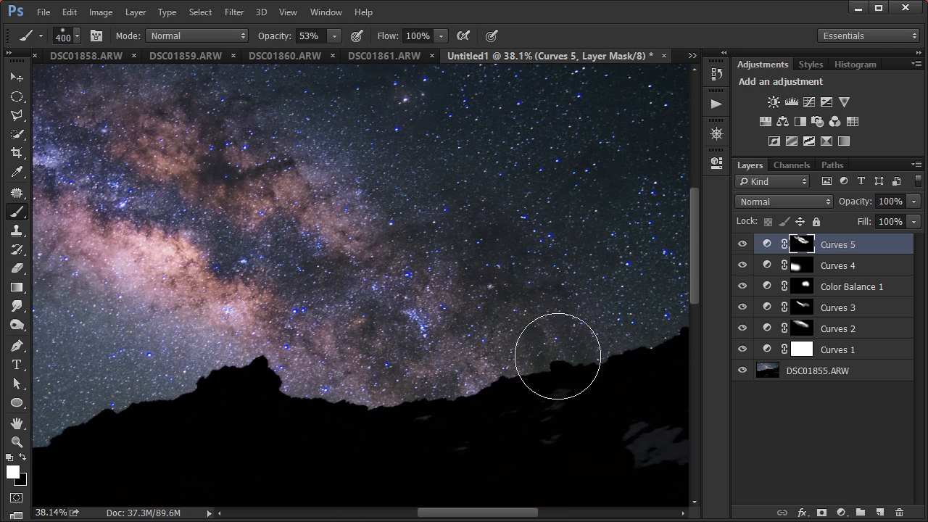
scroll(556, 352, "down", 5)
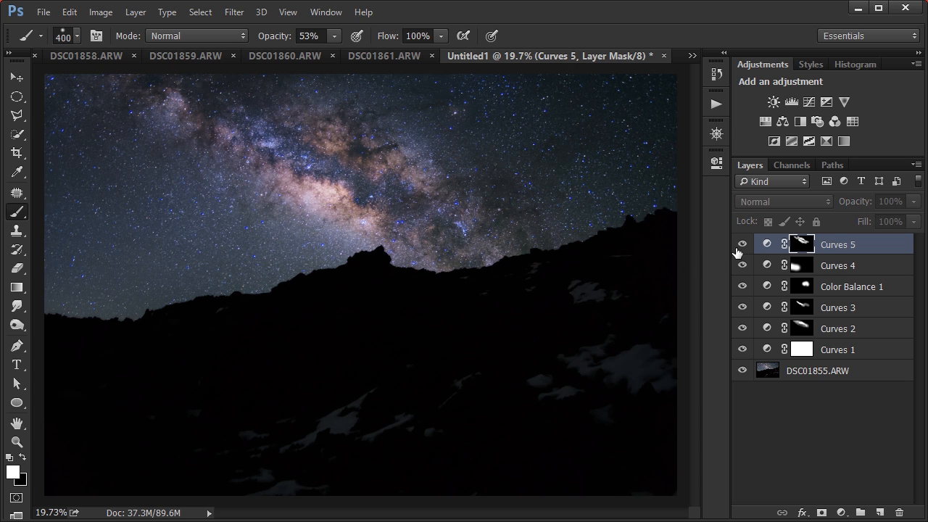
key("bracketright")
key("bracketright")
key("bracketright")
scroll(356, 171, "up", 3)
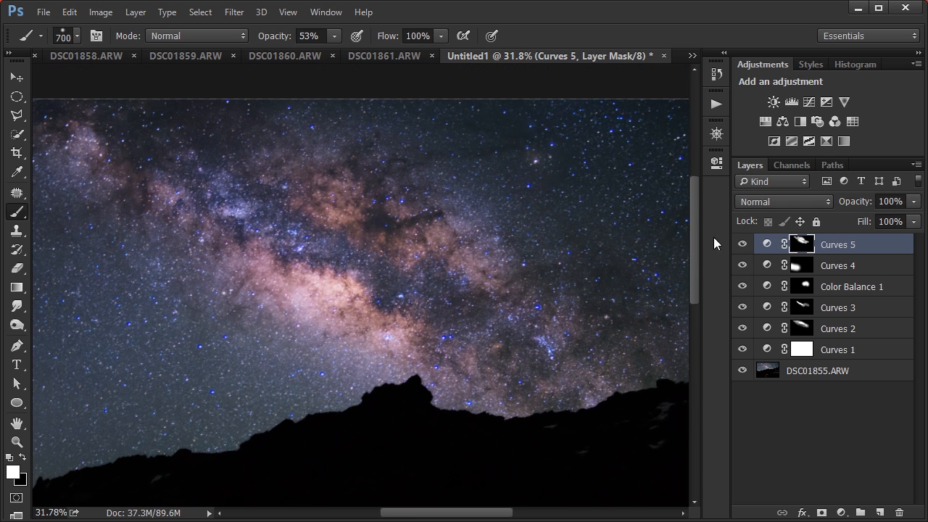
- Reduce the fifth Curves layer's opacity to 67% and deselect all layers to check the whole image
left_click_drag(854, 206, 828, 202)
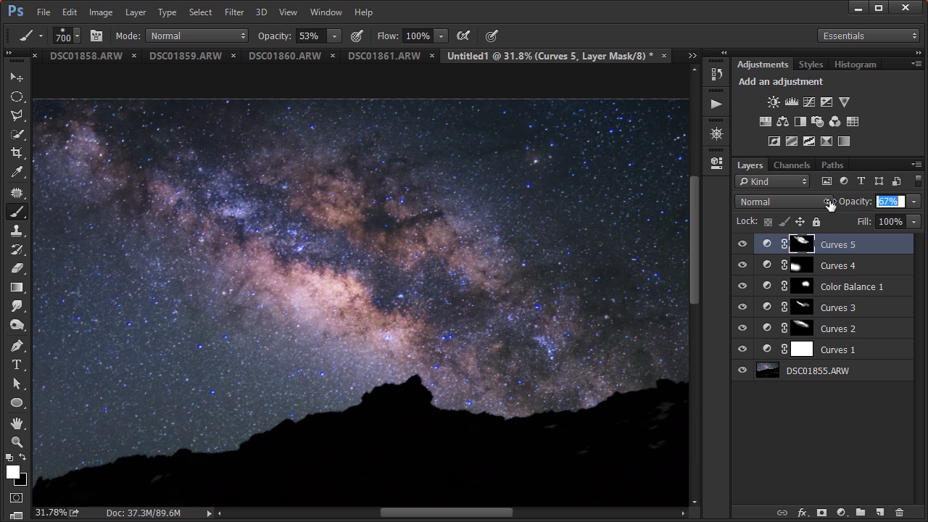
double_click(754, 247)
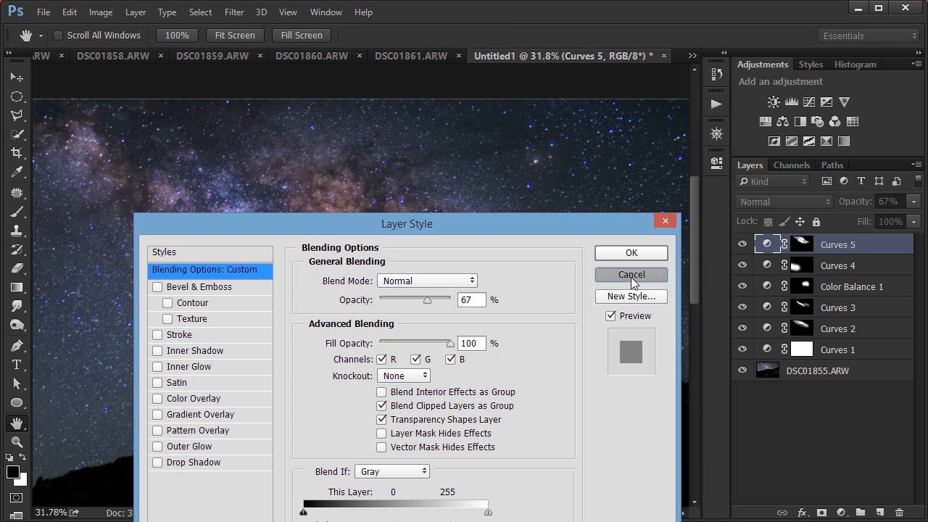
left_click(630, 276)
left_click(788, 396)
scroll(451, 300, "down", 5)
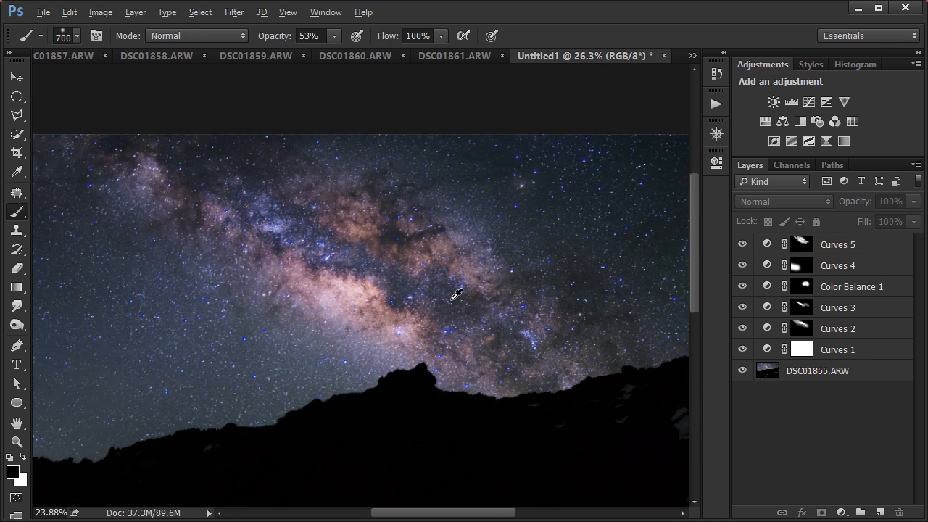
scroll(451, 299, "up", 1)
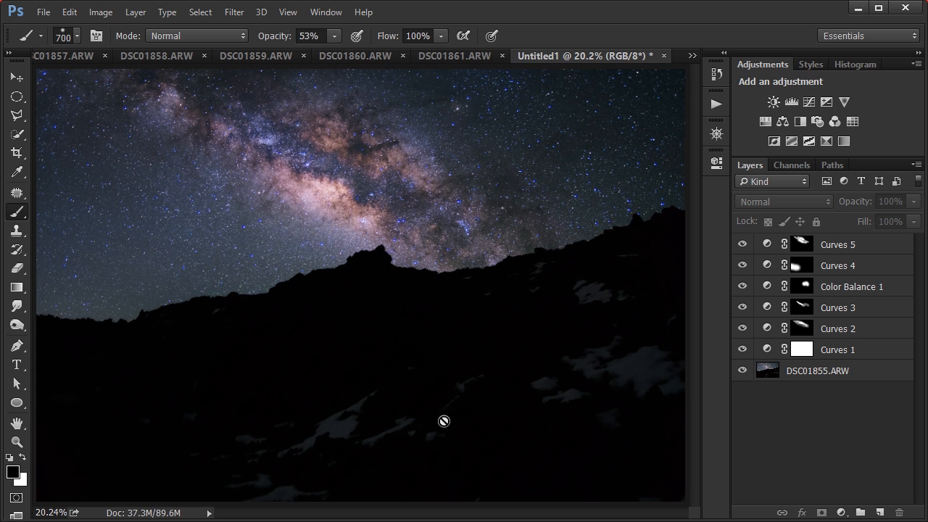
- Quick-select the sky on the DSC01855.ARW layer and invert the selection to the dark mountain foreground
left_click(789, 374)
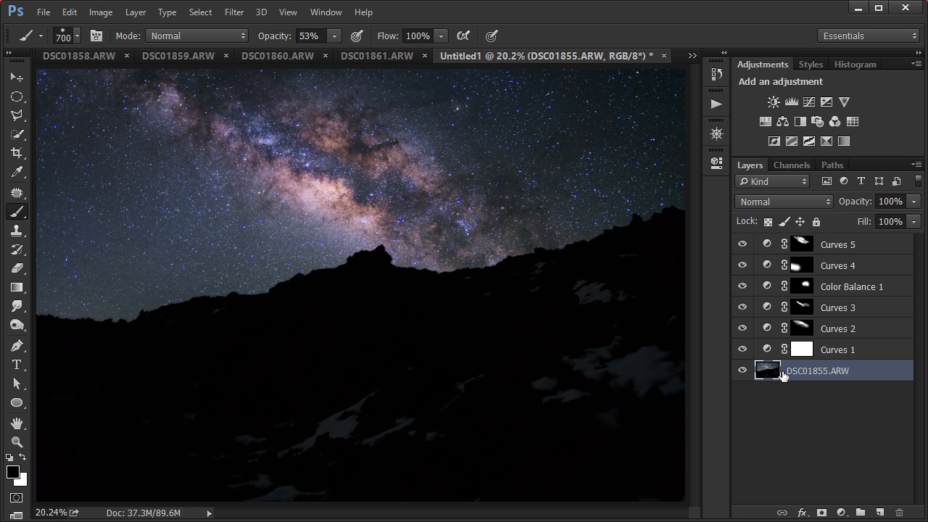
left_click(18, 134)
left_click(334, 167)
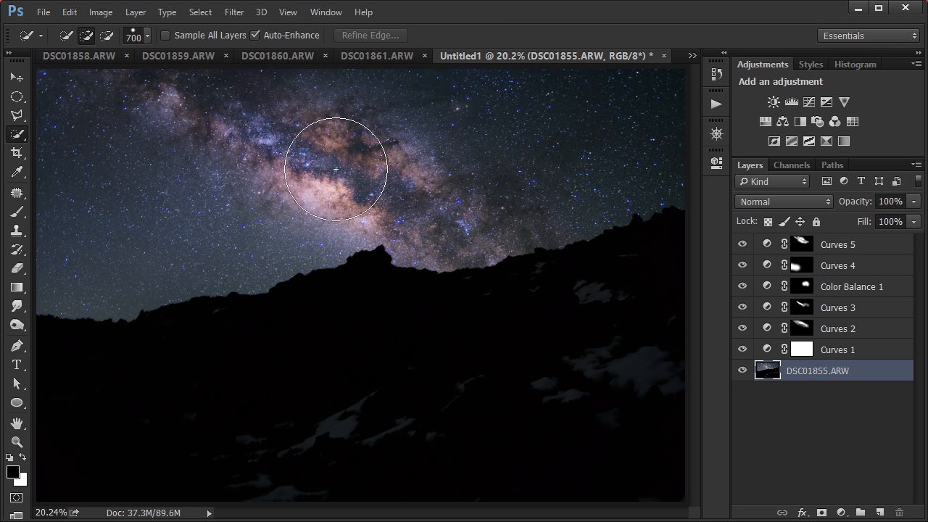
mouse_move(251, 169)
left_mouse_down()
mouse_move(193, 185)
mouse_move(493, 149)
left_mouse_up()
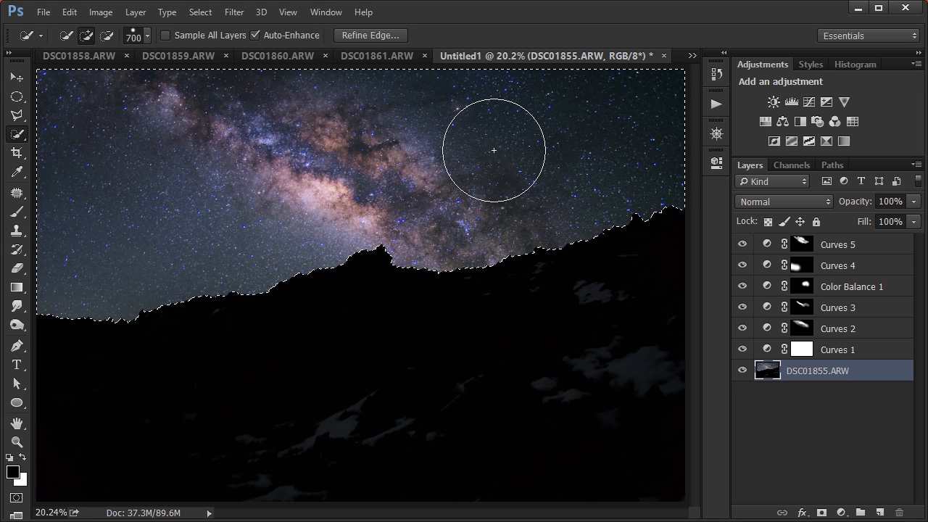
key("ctrl+shift+i")
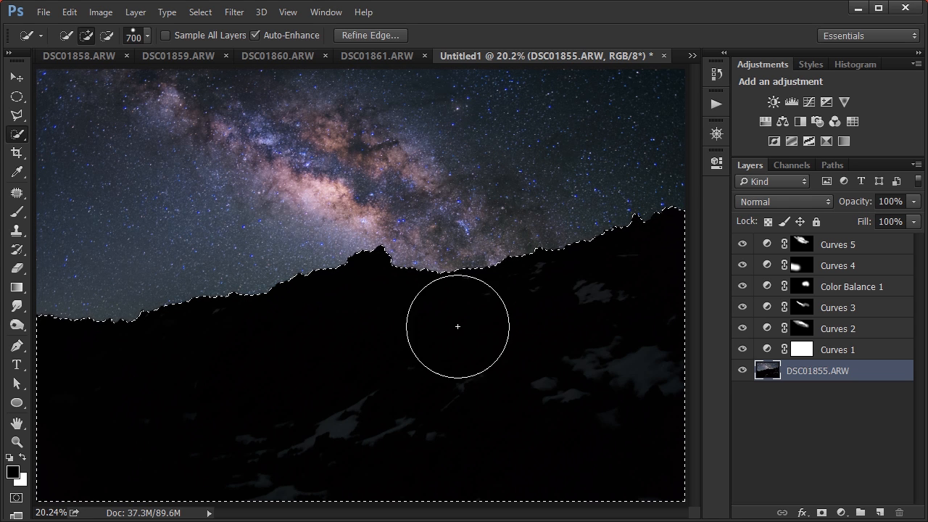
- Refine the foreground selection's edge with radius 3.0 px, smooth 2 and feather 1.0 px
left_click(380, 38)
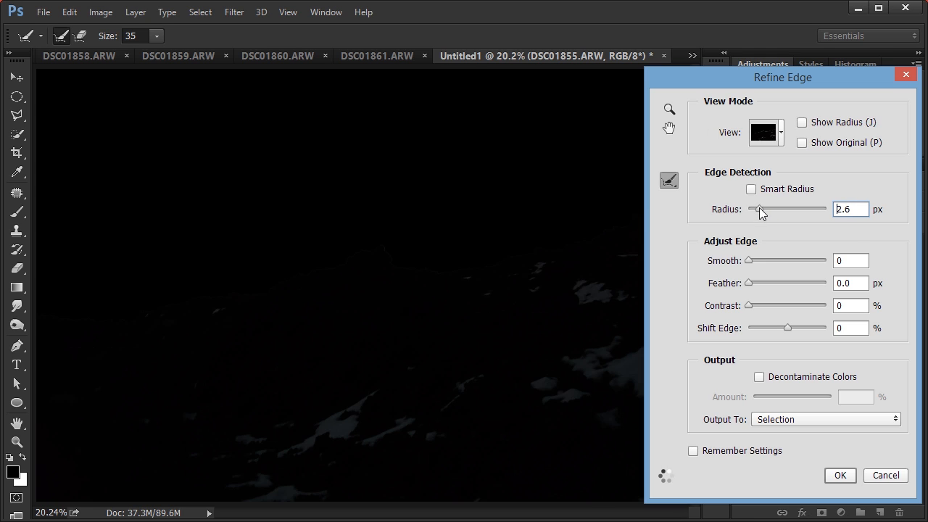
left_click_drag(759, 208, 761, 207)
left_click_drag(748, 259, 754, 285)
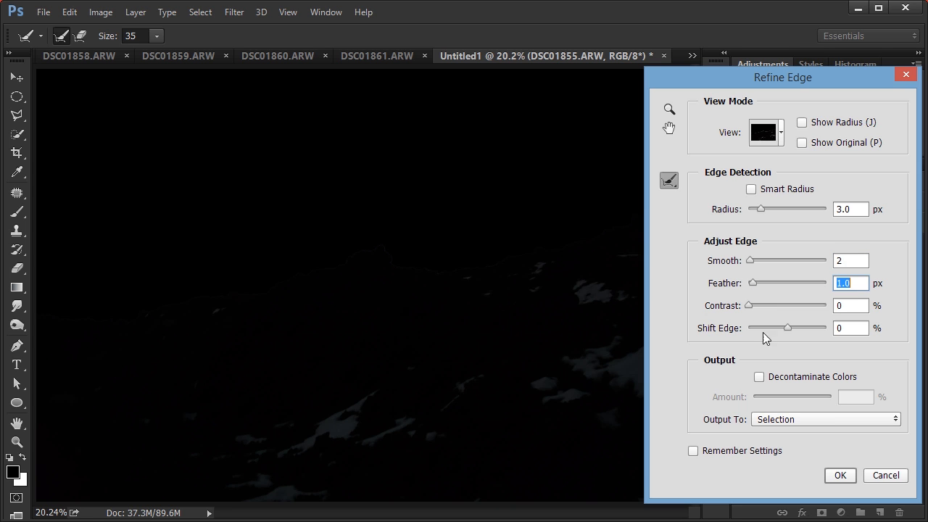
left_click(840, 475)
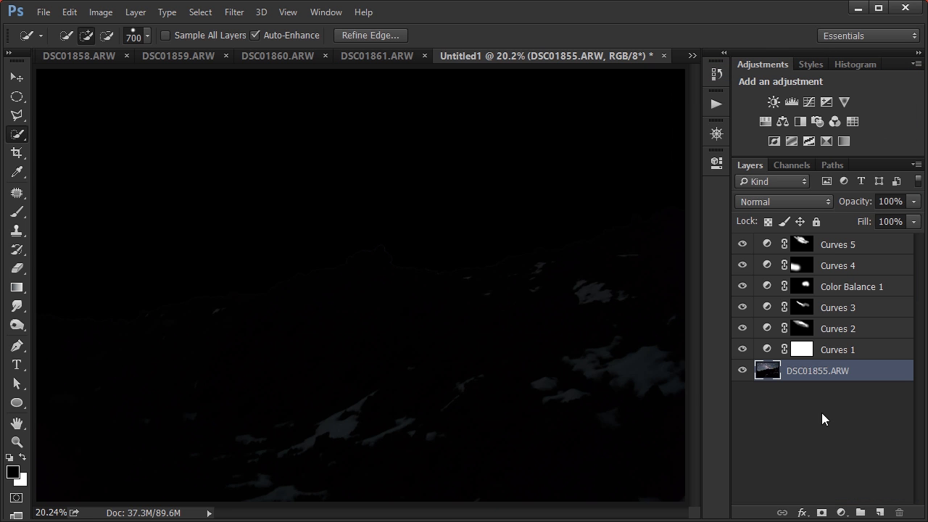
- Fill the selected foreground with black on the Curves 1 layer mask and inspect the mask on its own
left_click(807, 351)
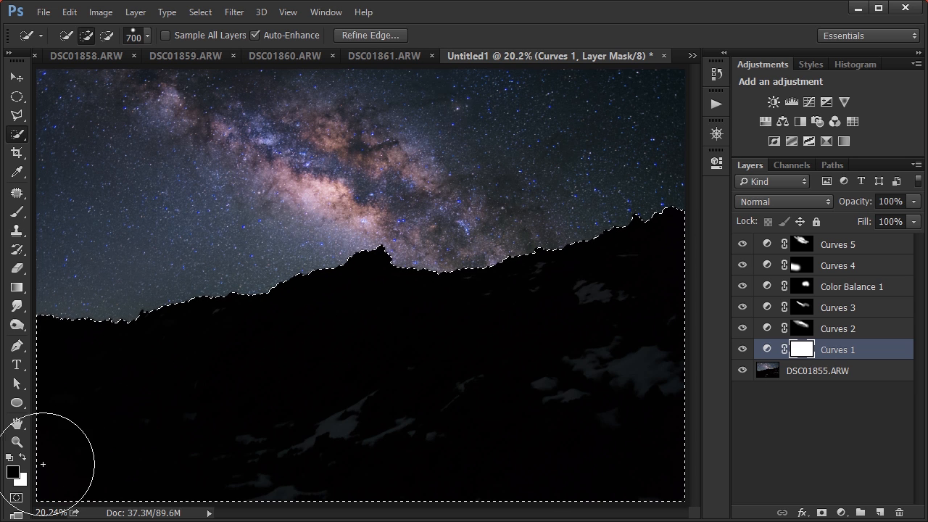
key("x")
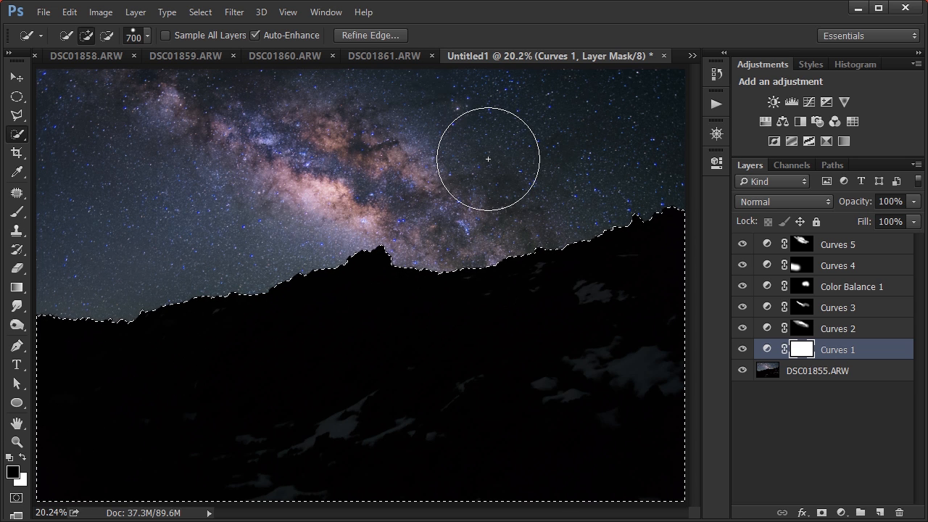
key("alt")
key("alt+BackSpace")
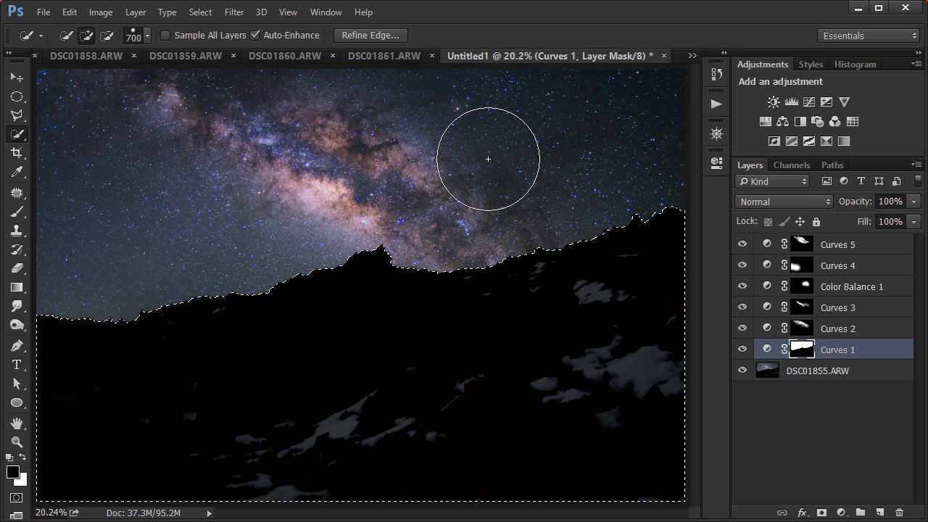
left_click(806, 354, "alt")
left_click(806, 354, "alt")
- Fill the selected foreground with black on the Curves 2, Curves 3, Color Balance 1, Curves 4 and Curves 5 masks, and clear the selection
left_click(801, 330)
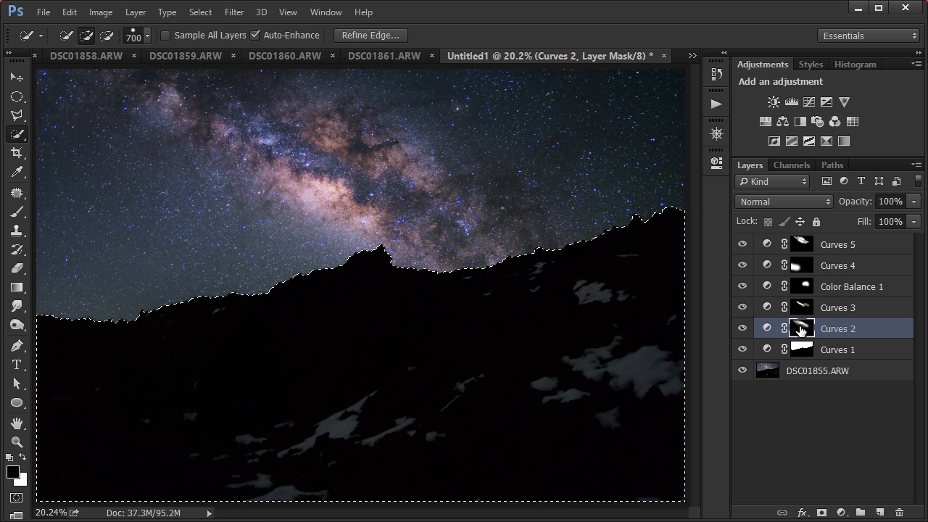
left_click(802, 308)
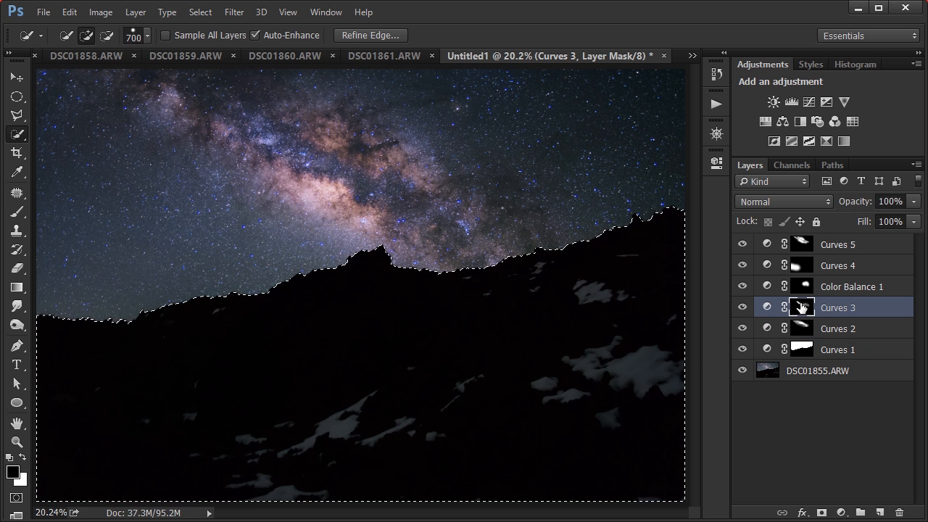
left_click(804, 290)
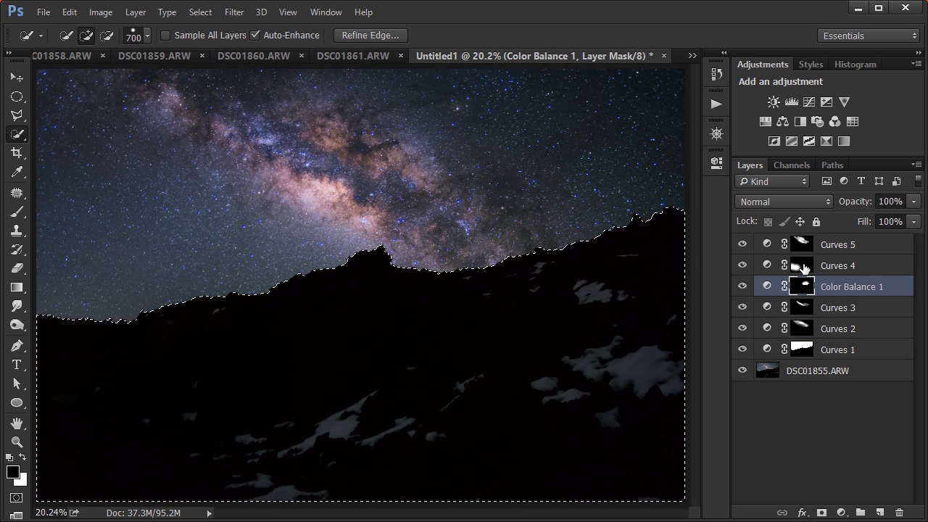
left_click(804, 269)
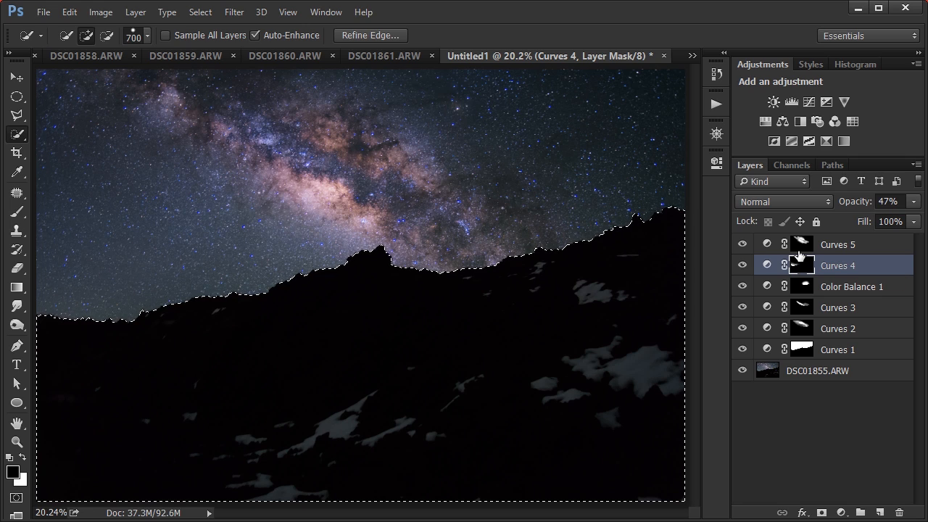
left_click(800, 248)
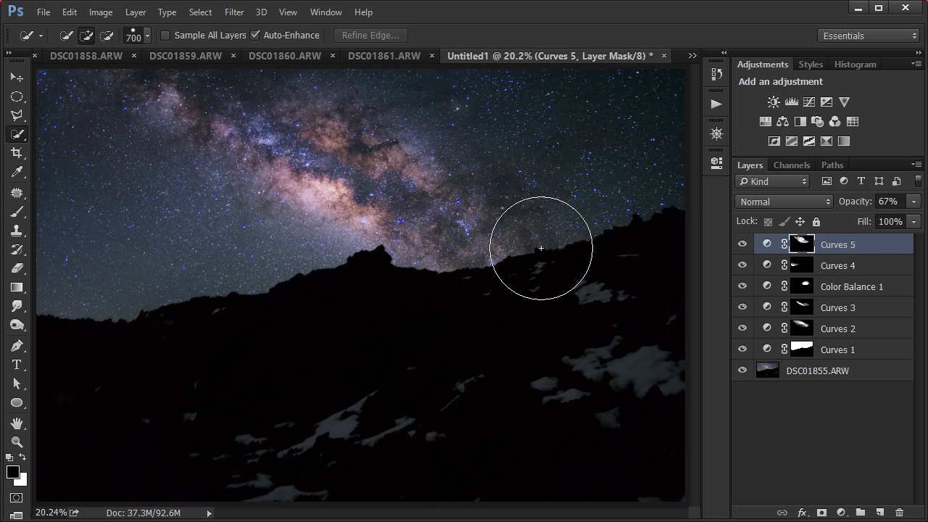
scroll(296, 232, "up", 5)
left_click_drag(452, 268, 477, 383)
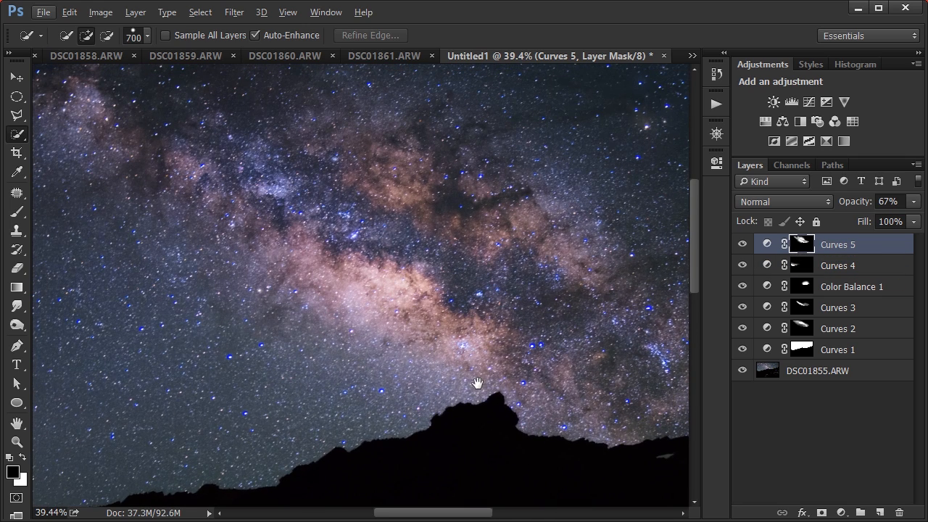
scroll(476, 384, "up", 1)
scroll(419, 295, "down", 4)
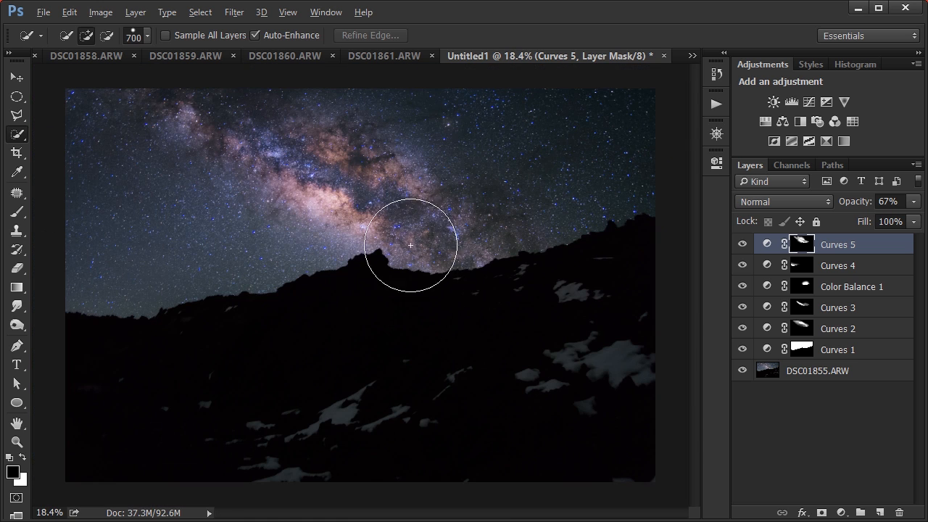
key("alt")
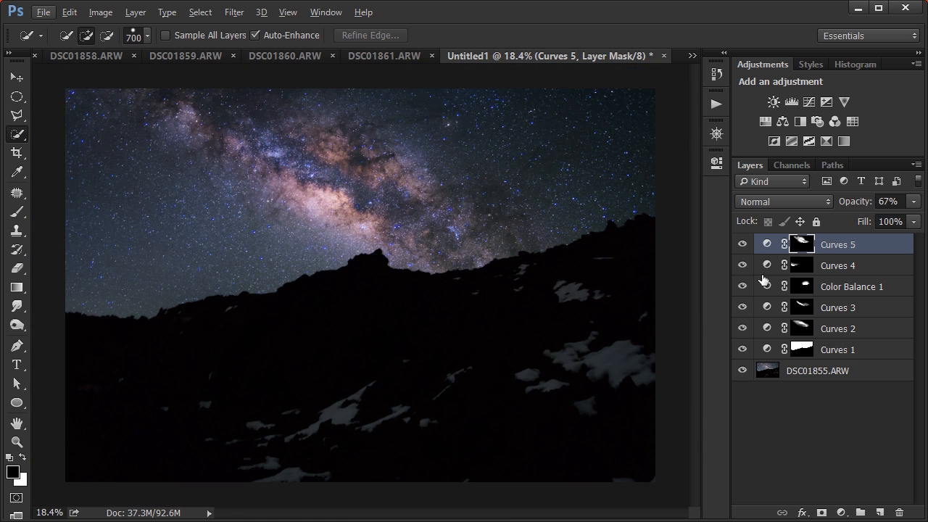
- Add a Curves adjustment layer above Curves 5 with strongly raised midtones, and compare the image with it hidden and shown
left_click(834, 372)
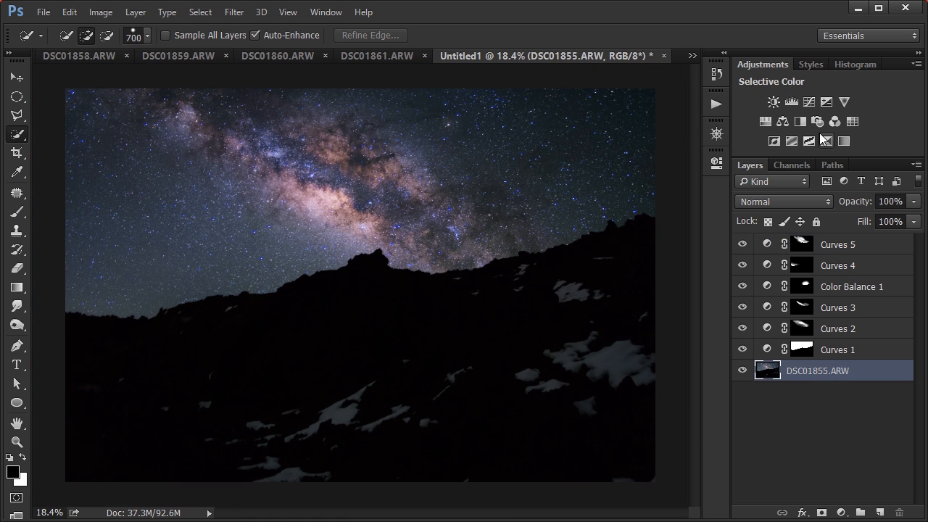
left_click(831, 246)
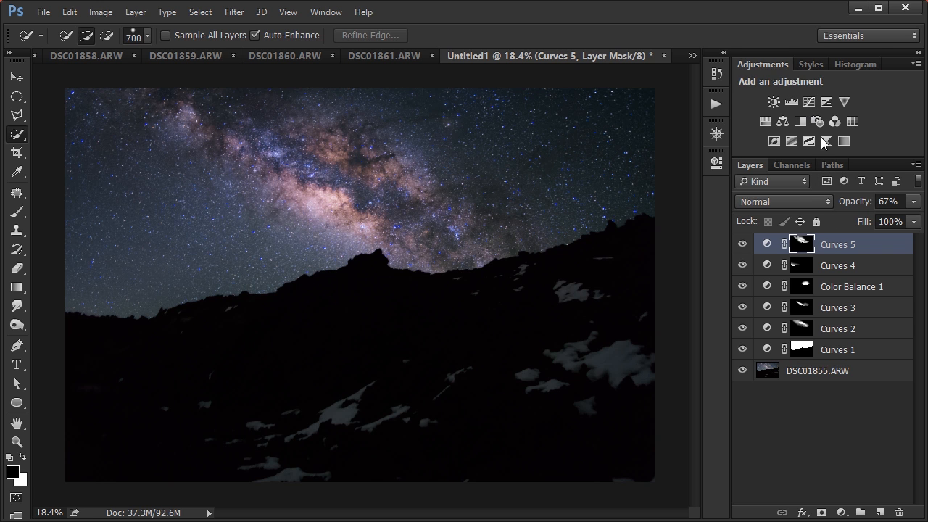
left_click(826, 102)
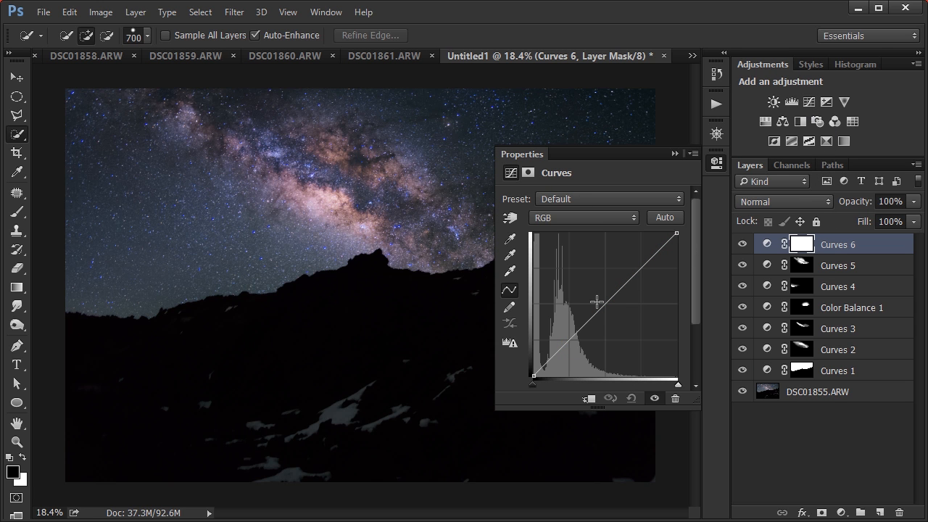
mouse_move(597, 302)
left_mouse_down()
mouse_move(577, 293)
mouse_move(585, 307)
left_mouse_up()
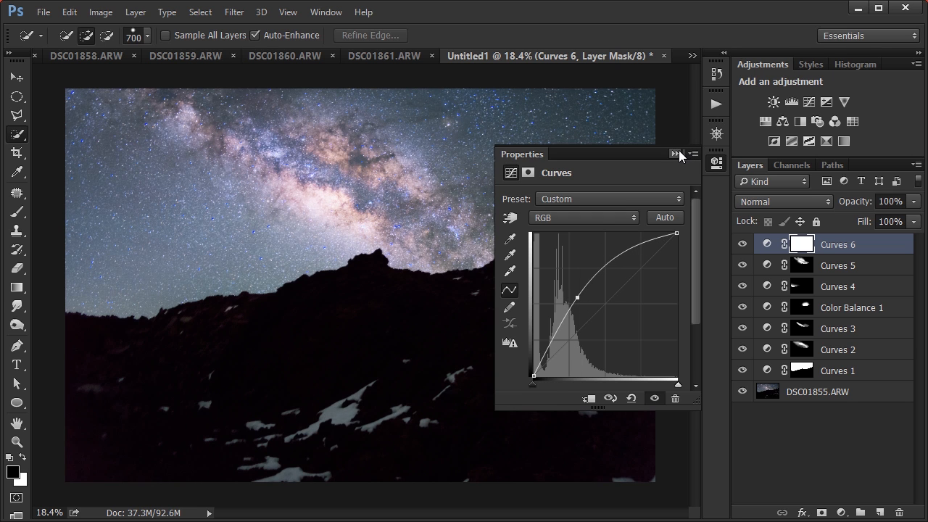
left_click(674, 154)
left_click(741, 245)
left_click(741, 245)
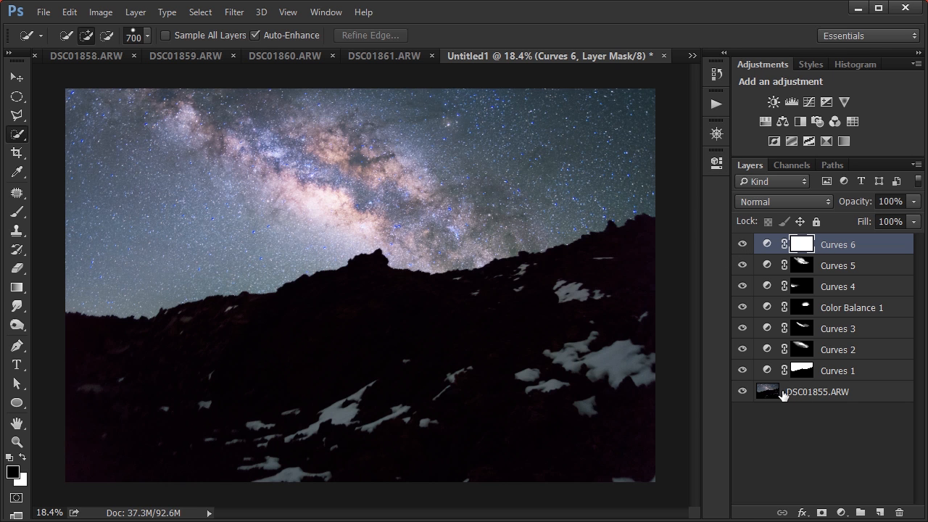
- Load the Curves 1 mask as a selection, fill the sky with black on the Curves 6 mask, deselect, and compare the foreground brightening
left_click_drag(783, 390, 801, 373)
left_click(801, 373, "ctrl")
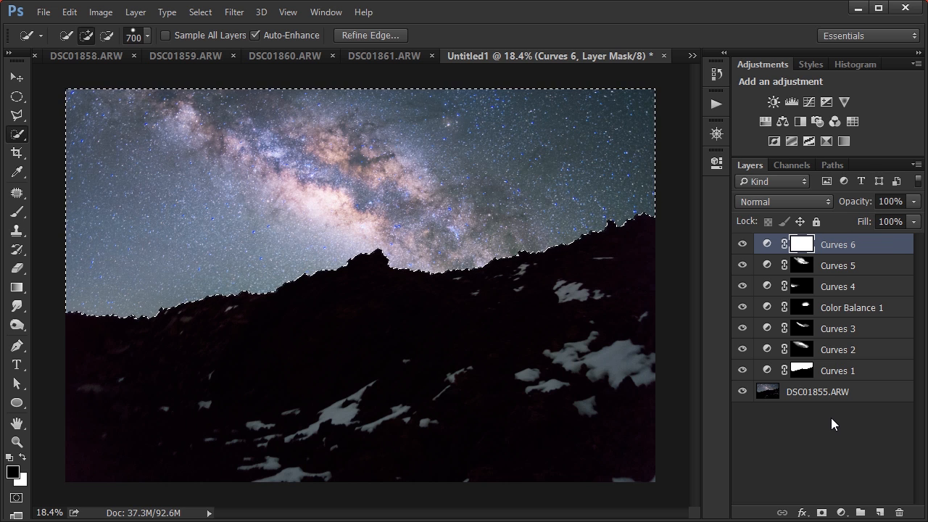
key("alt+BackSpace")
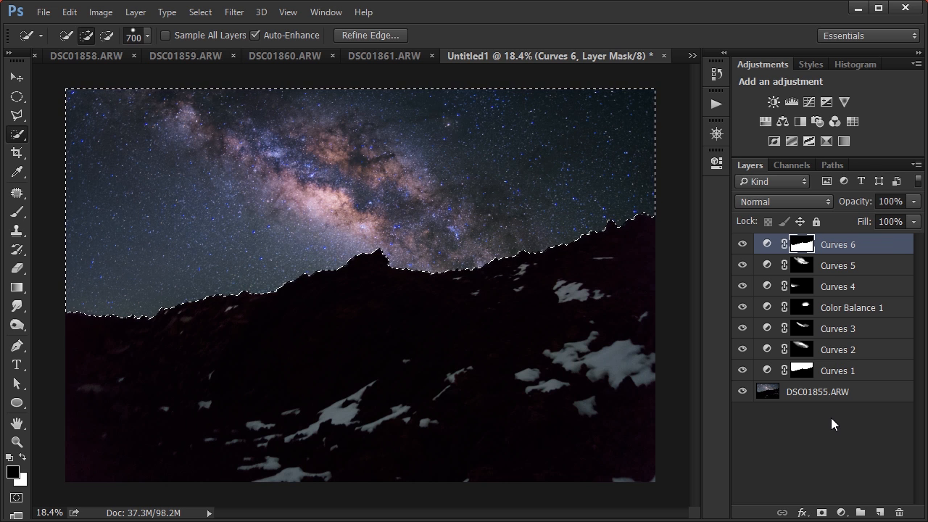
key("ctrl+d")
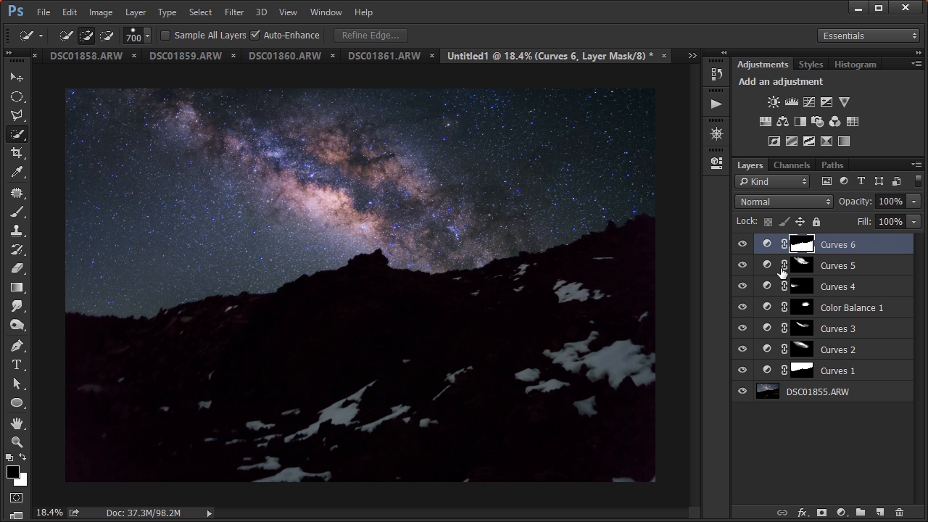
left_click(741, 244)
left_click(735, 244)
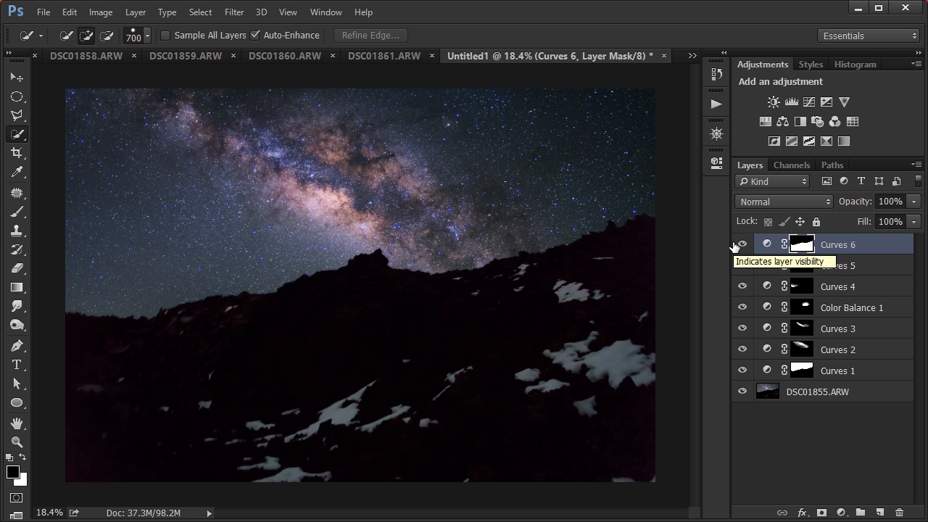
left_click(736, 244)
left_click(735, 244)
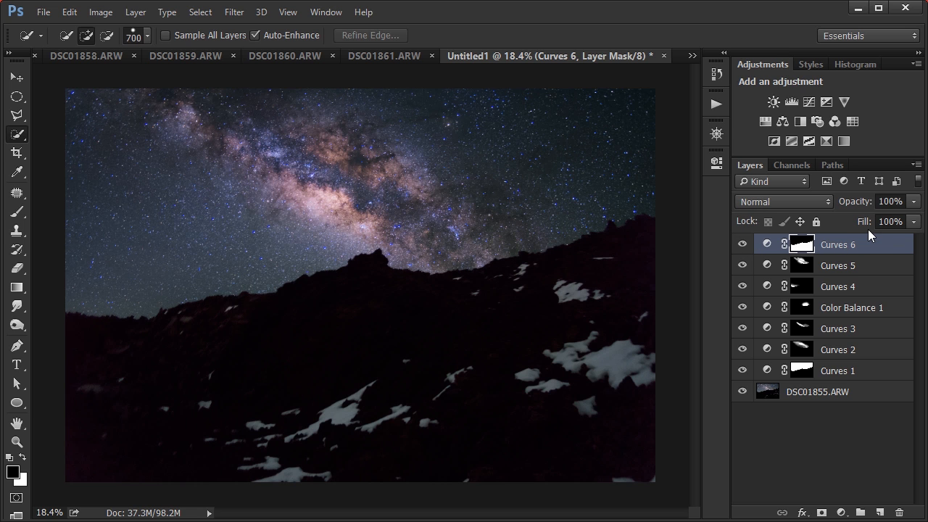
- Lower the Curves 6 layer's opacity to 71% and compare the foreground with and without it
left_click_drag(858, 205, 838, 203)
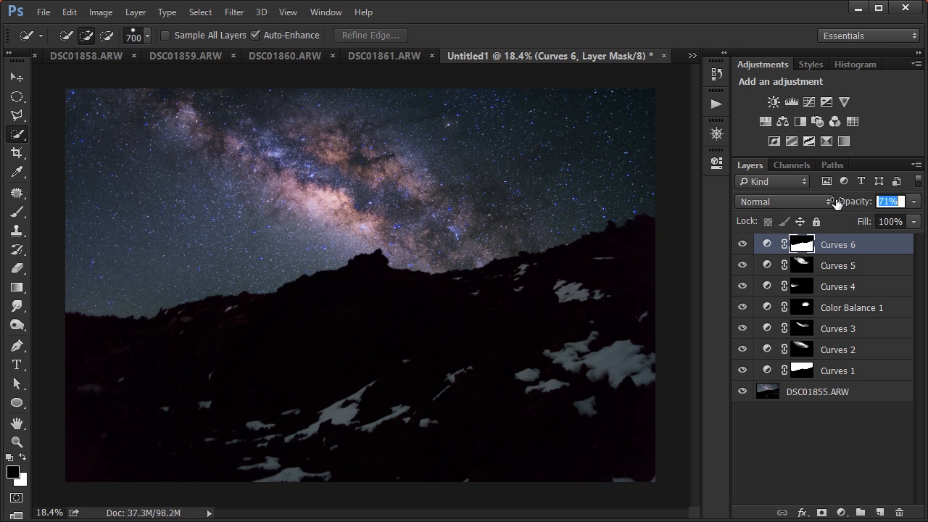
left_click(740, 247)
left_click(740, 247)
left_click(16, 77)
scroll(254, 195, "up", 1)
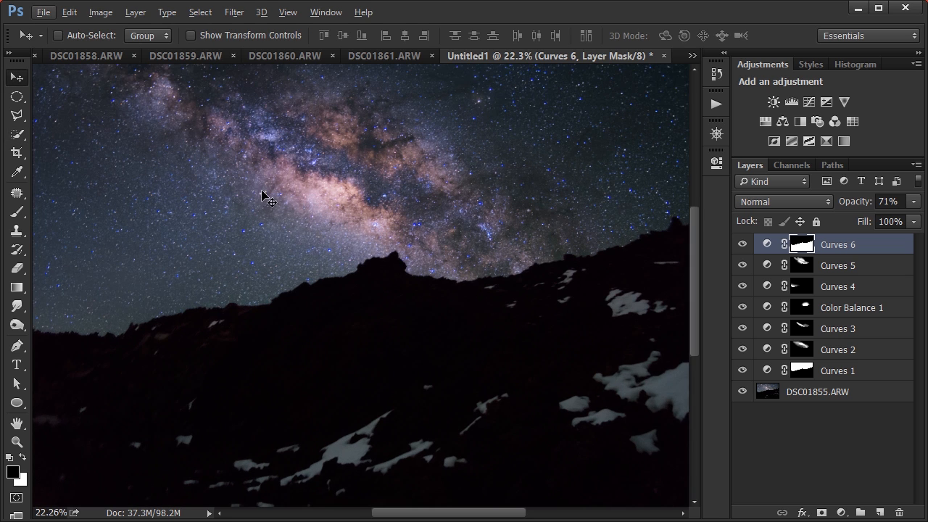
left_click_drag(266, 193, 332, 249)
scroll(338, 259, "down", 1)
key("alt")
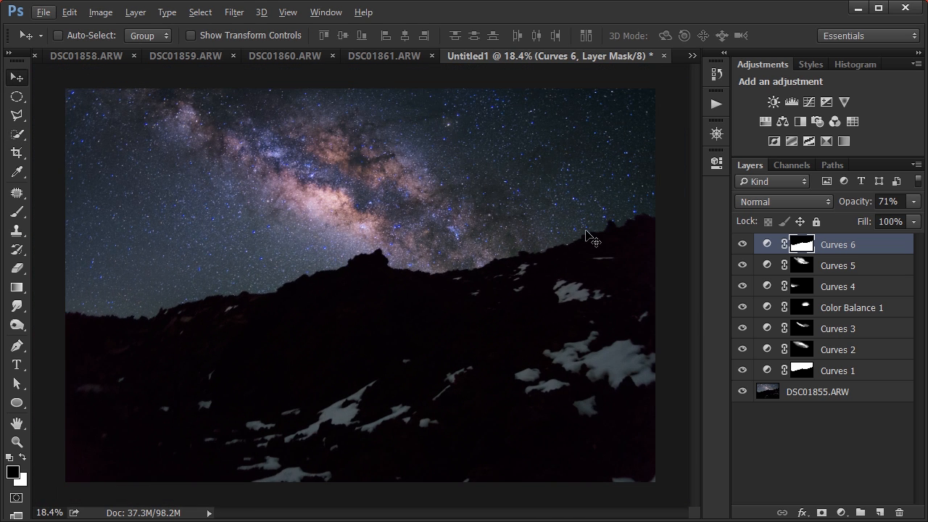
- Run the Start action from the Orton Effect set on the DSC01855.ARW layer
left_click(847, 391)
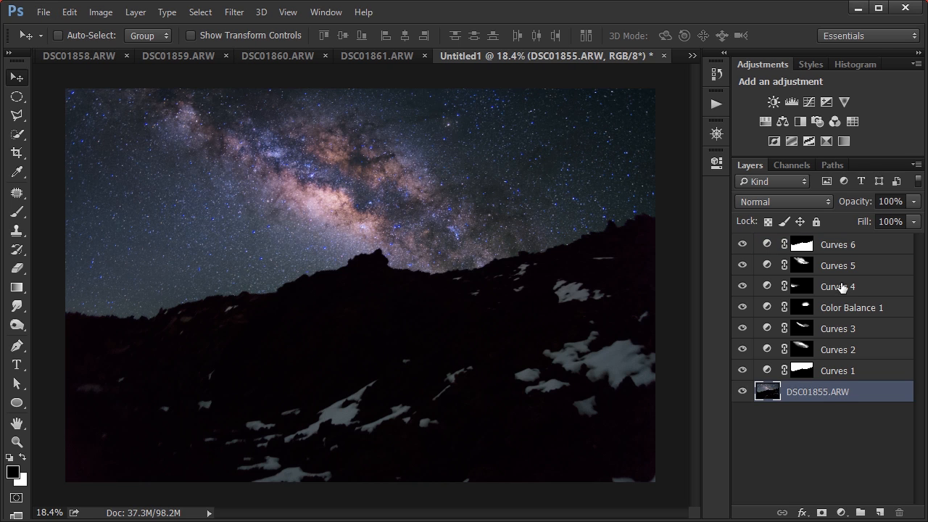
left_click(834, 250)
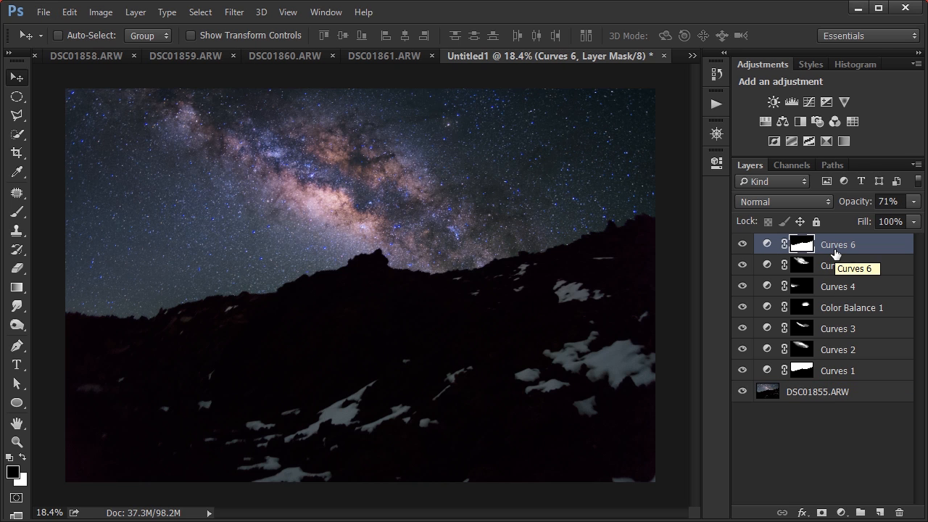
key("ctrl")
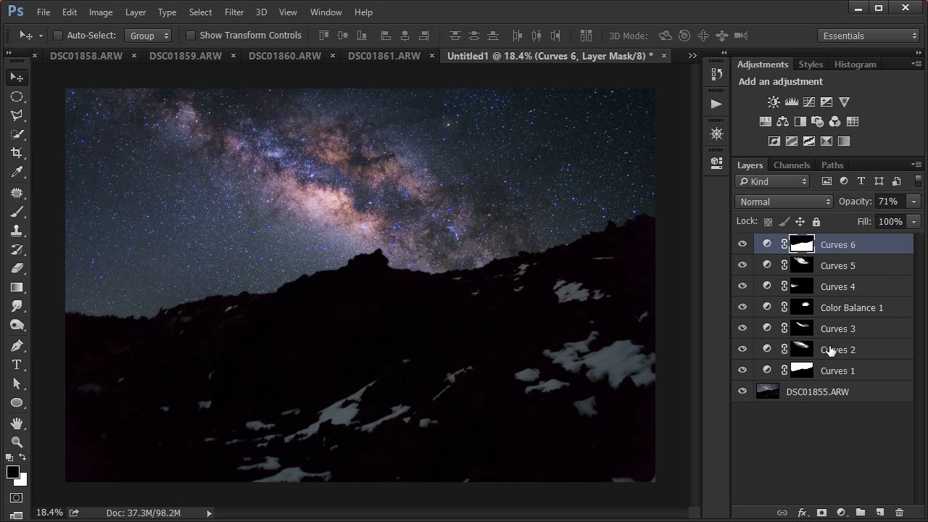
left_click(824, 388)
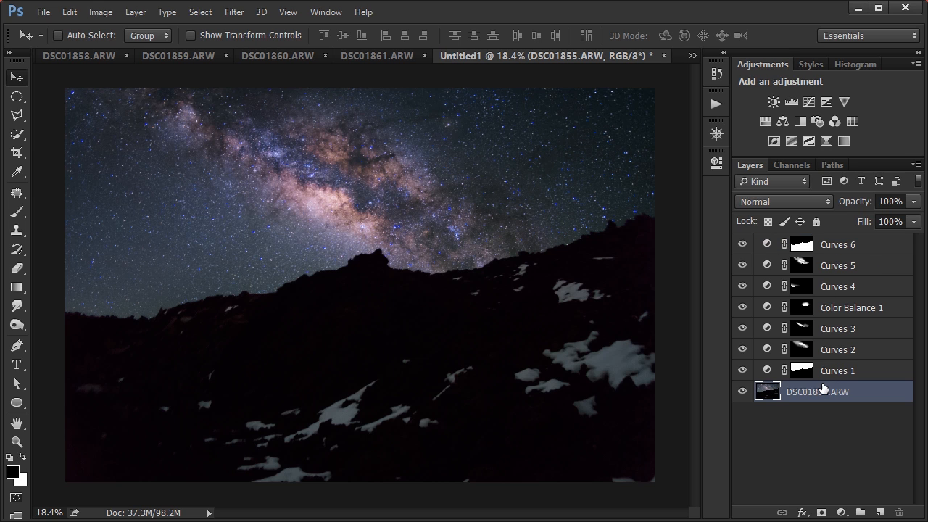
left_click(721, 106)
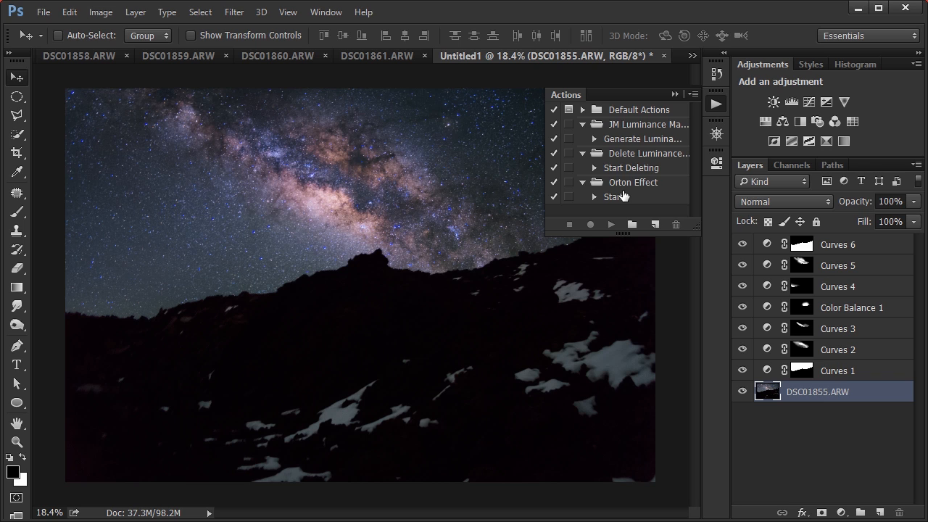
left_click(616, 197)
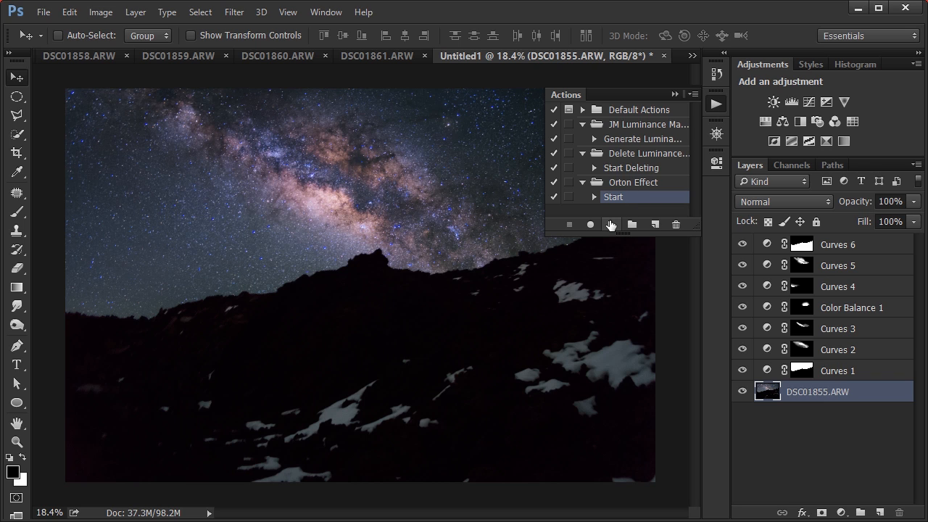
left_click(611, 225)
left_click(675, 95)
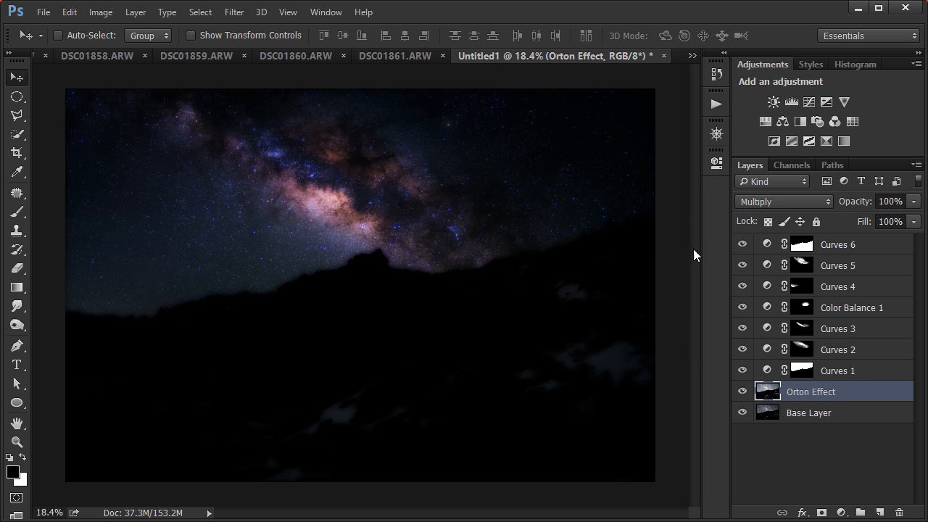
- Inspect the blurred Orton Effect layer on its own along with its blend mode, and restore the visibility of all layers
left_click(744, 392, "alt")
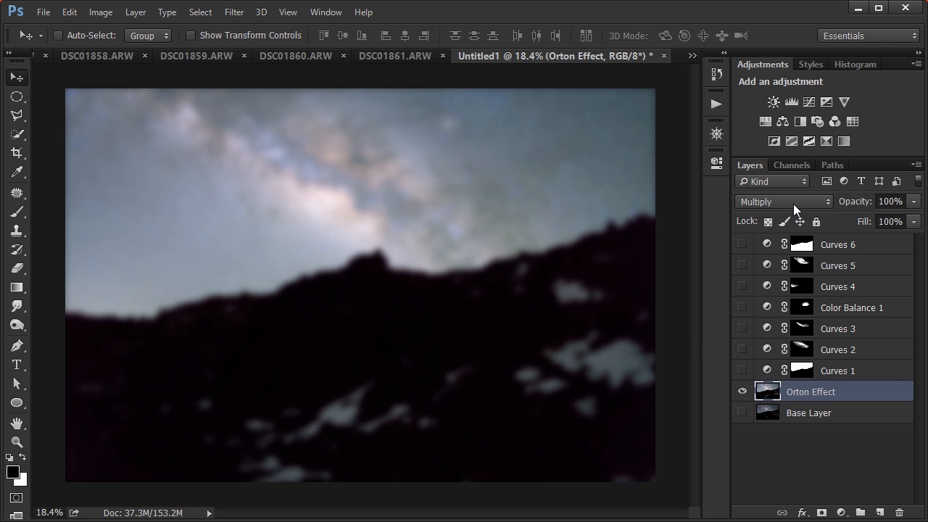
left_click(763, 202)
left_click(763, 201)
left_click(741, 395, "alt")
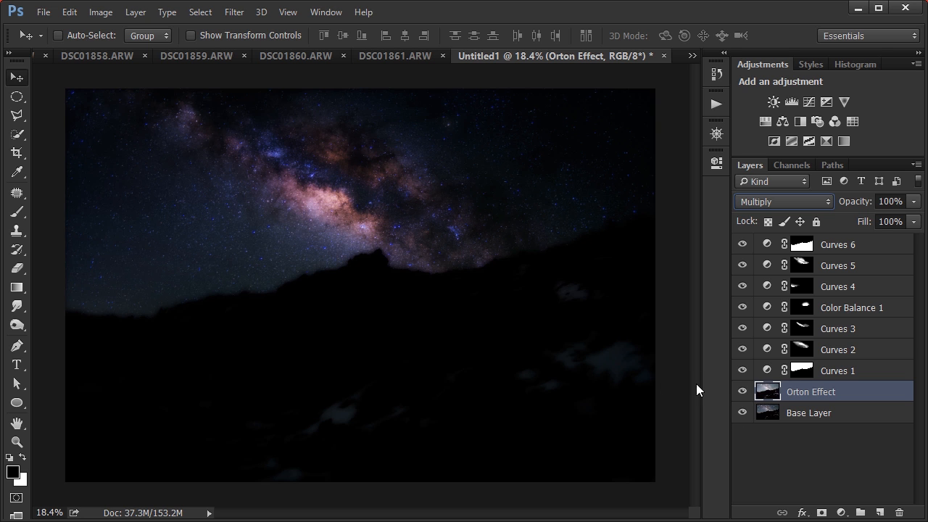
- Add a Curves adjustment above the Orton Effect layer, raise its midtones, and clip it to that layer
left_click(810, 102)
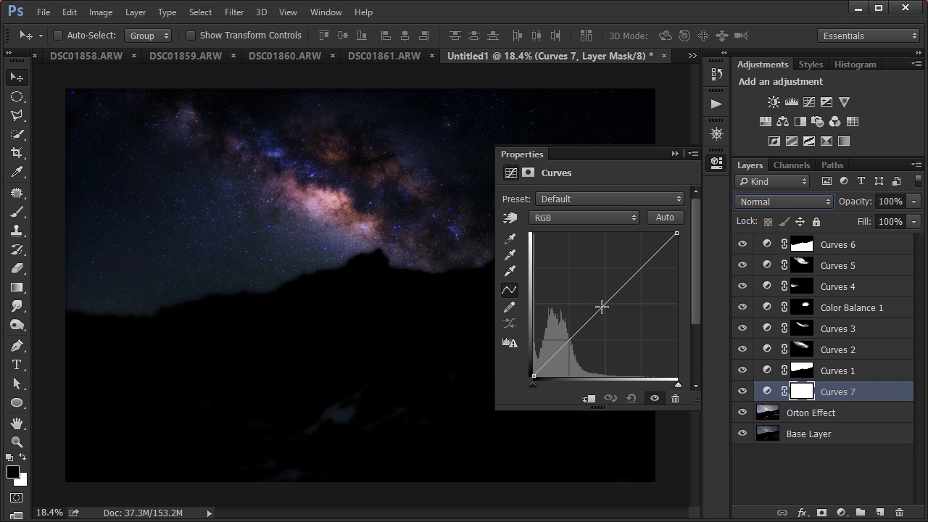
mouse_move(602, 308)
left_mouse_down()
mouse_move(580, 262)
mouse_move(594, 295)
left_mouse_up()
left_click(694, 155)
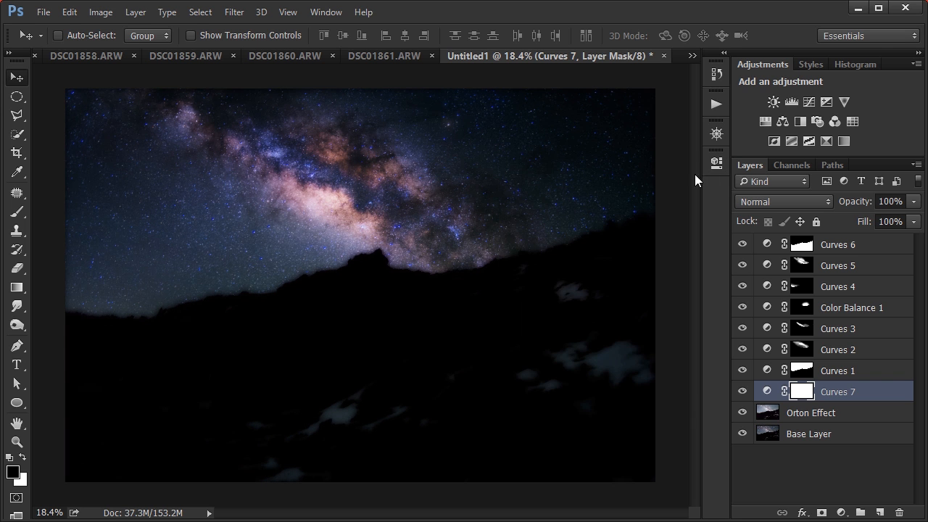
left_click_drag(840, 400, 838, 396)
left_click(838, 396, "alt")
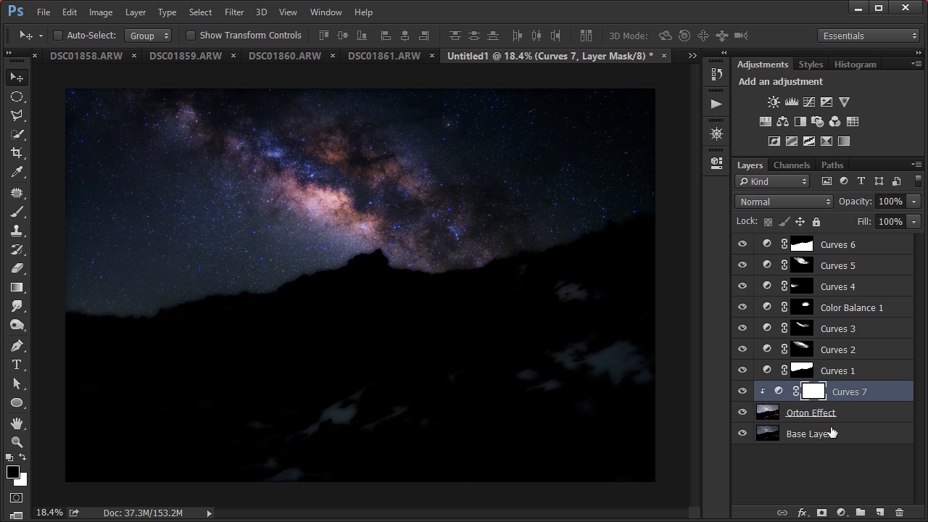
- Add a Curves adjustment layer directly above Base Layer and raise its midtones slightly
left_click(821, 438)
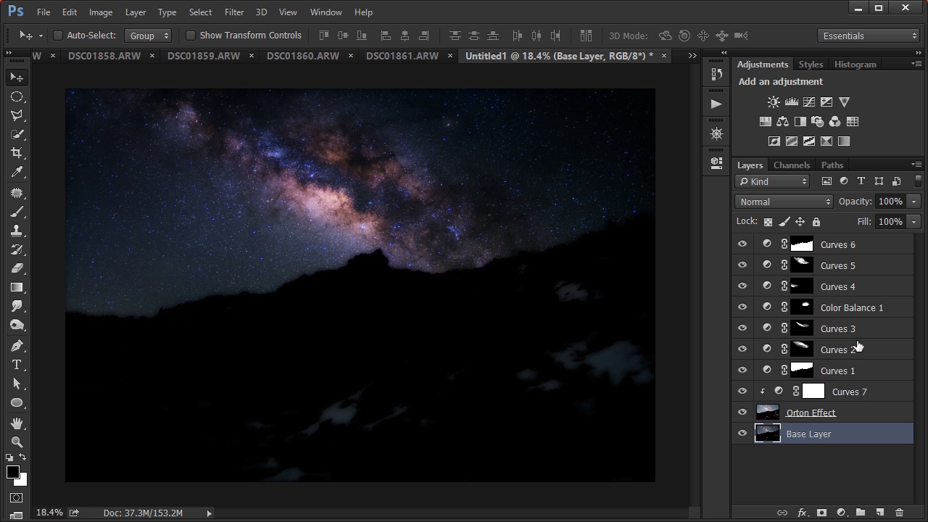
left_click(809, 102)
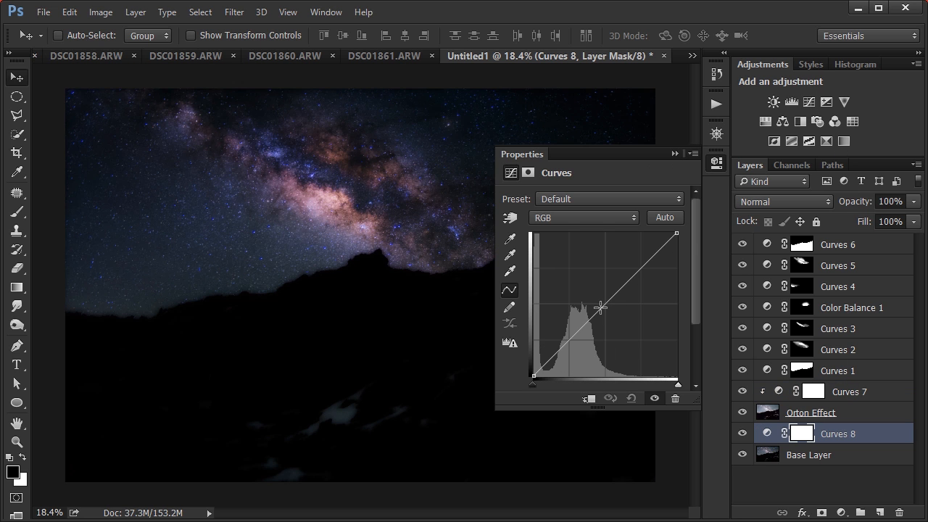
mouse_move(600, 308)
left_mouse_down()
mouse_move(585, 294)
mouse_move(594, 300)
left_mouse_up()
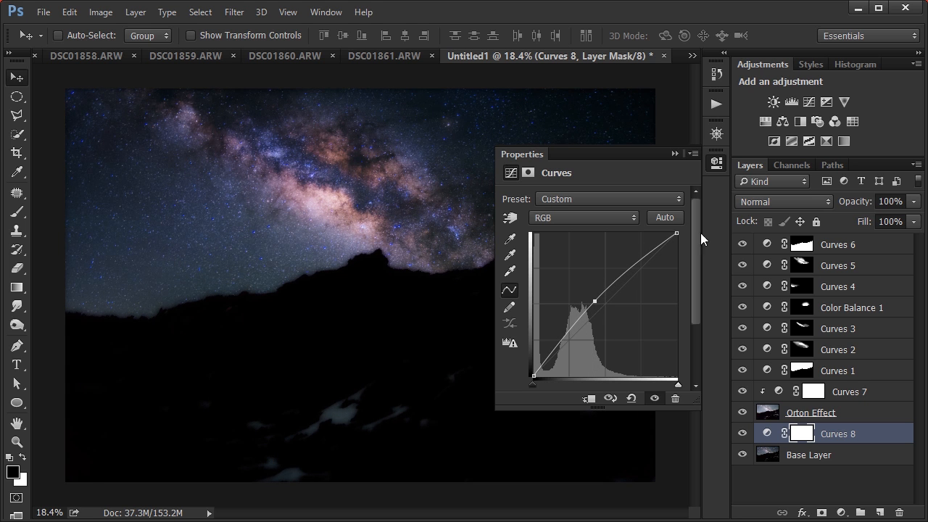
left_click(675, 154)
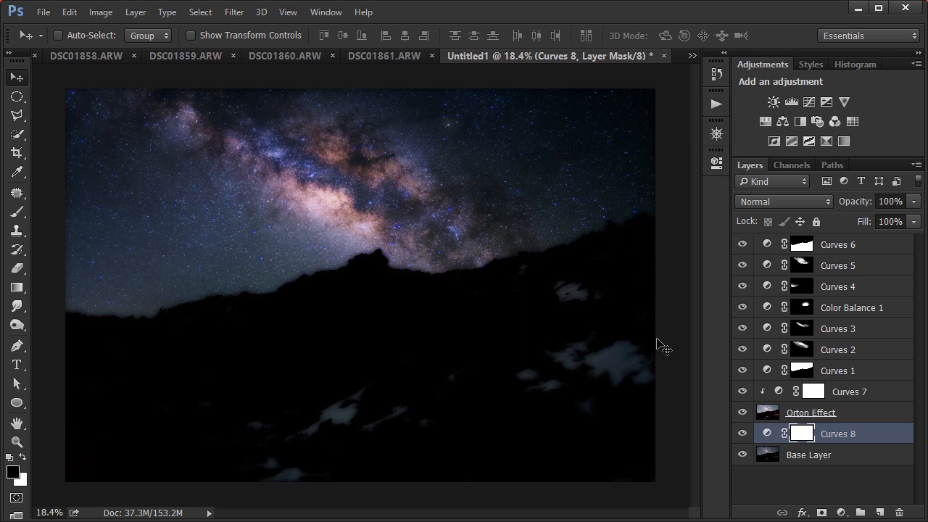
- Compare the image with and without the Orton Effect layer, and lower that layer's opacity to 76%
left_click(742, 411)
left_click(742, 412)
left_click(820, 417)
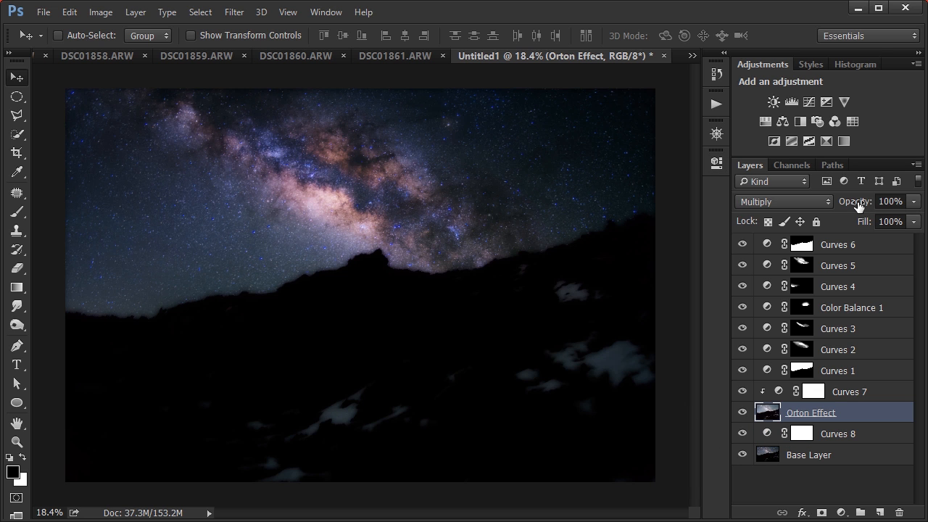
left_click_drag(858, 205, 830, 203)
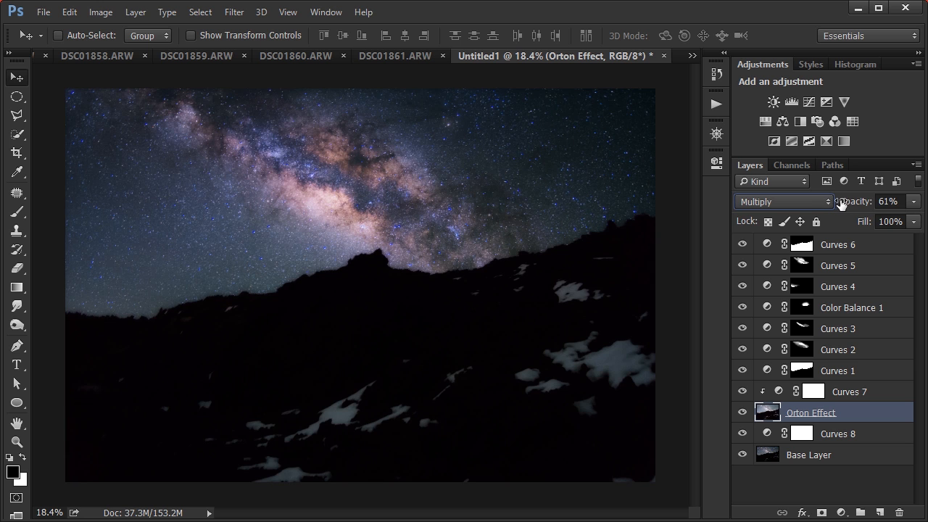
left_click_drag(850, 206, 856, 208)
left_click(854, 208)
key("shift+Tab")
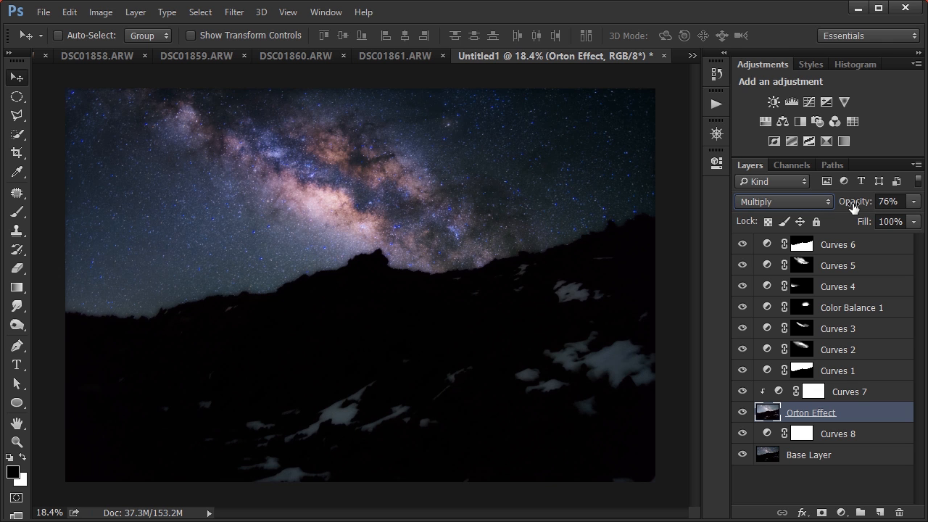
- Compare the image repeatedly with the Orton Effect layer hidden and shown
left_click(853, 208)
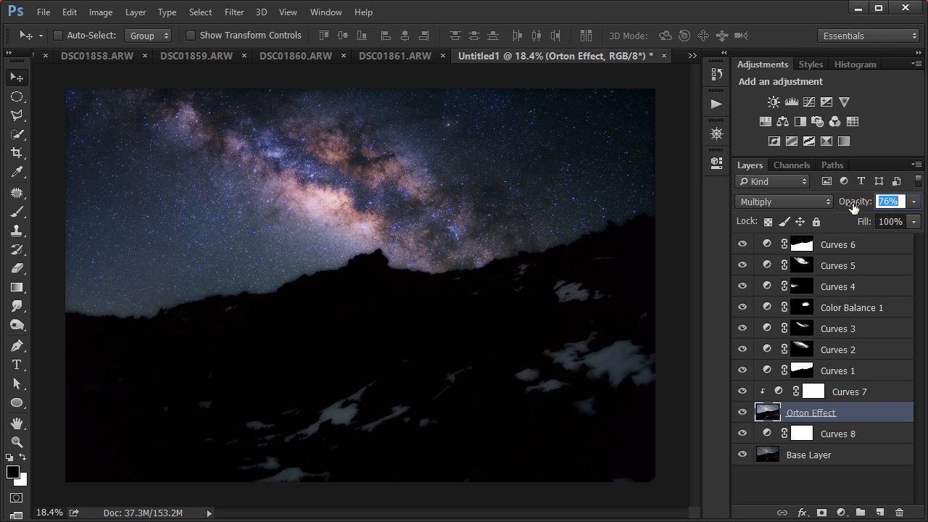
left_click(742, 412)
left_click(743, 413)
left_click(743, 413)
left_click(742, 413)
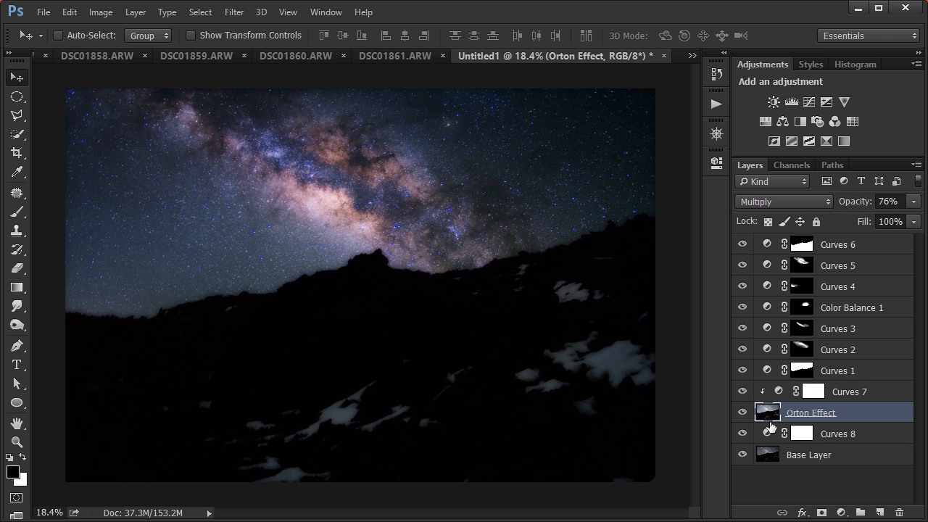
- Group the Orton Effect layer with its clipped Curves 7 adjustment, and compare the image with and without the group
left_click(830, 435, "shift")
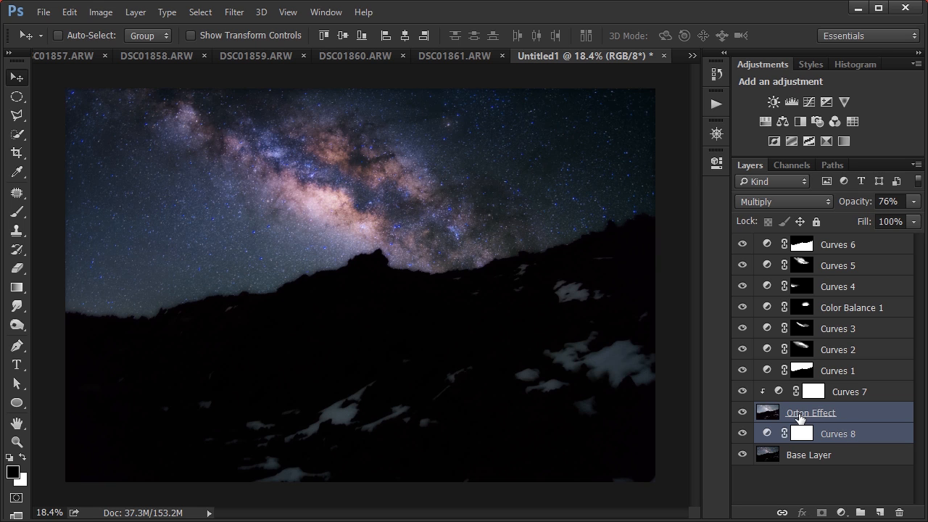
left_click(800, 414)
left_click(846, 392, "ctrl")
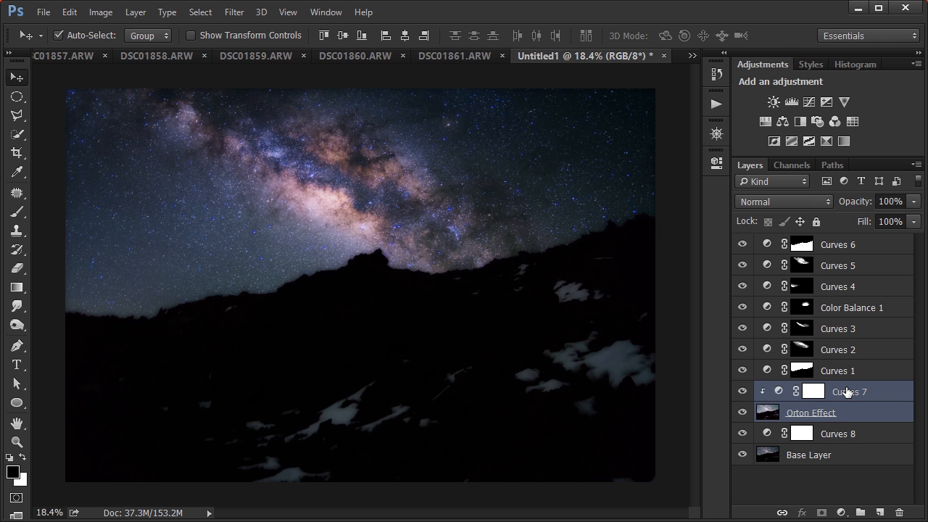
key("ctrl+g")
left_click(744, 390)
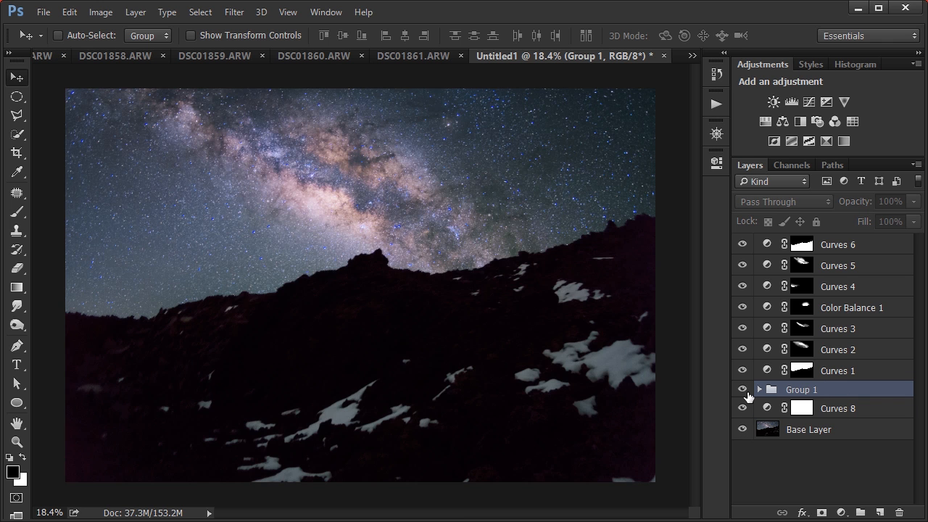
left_click(743, 390)
left_click(743, 390)
left_click(743, 390)
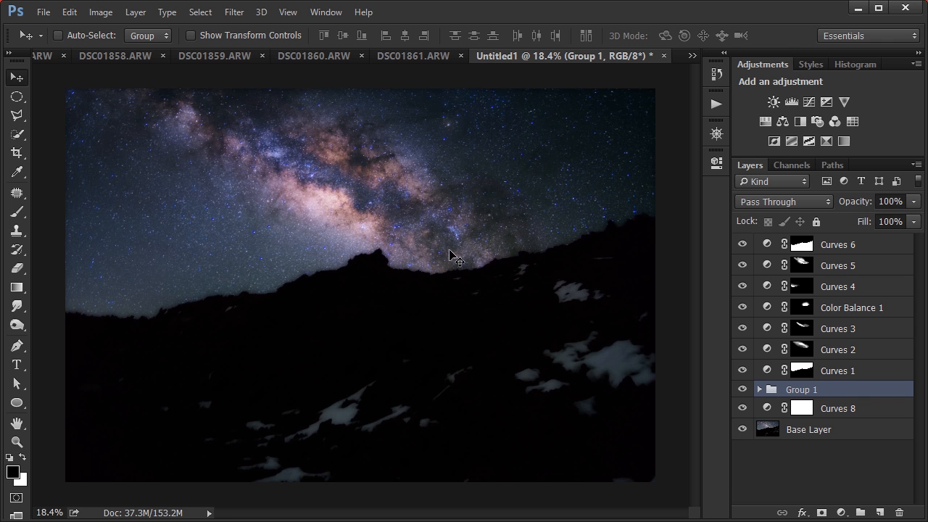
- Load the Curves 1 sky mask as a selection and apply it as a layer mask on Group 1
scroll(466, 260, "up", 1)
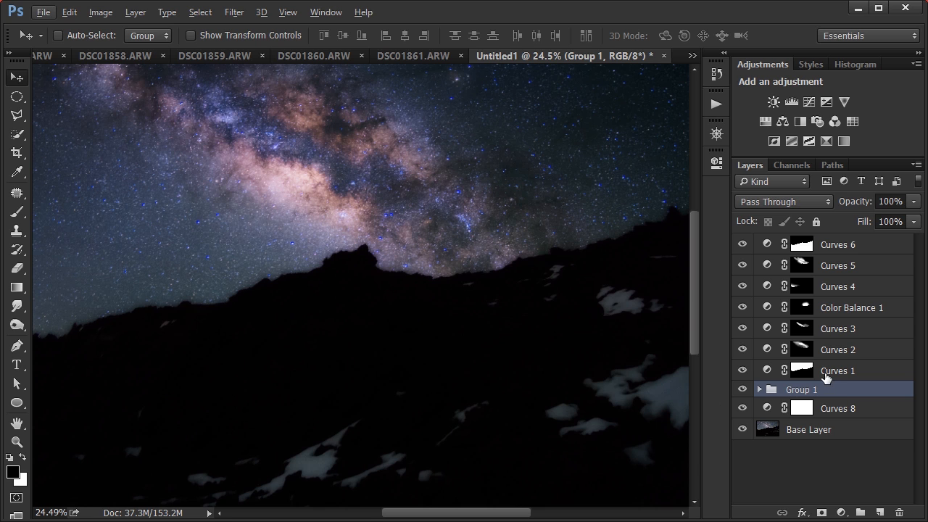
left_click(802, 370, "ctrl")
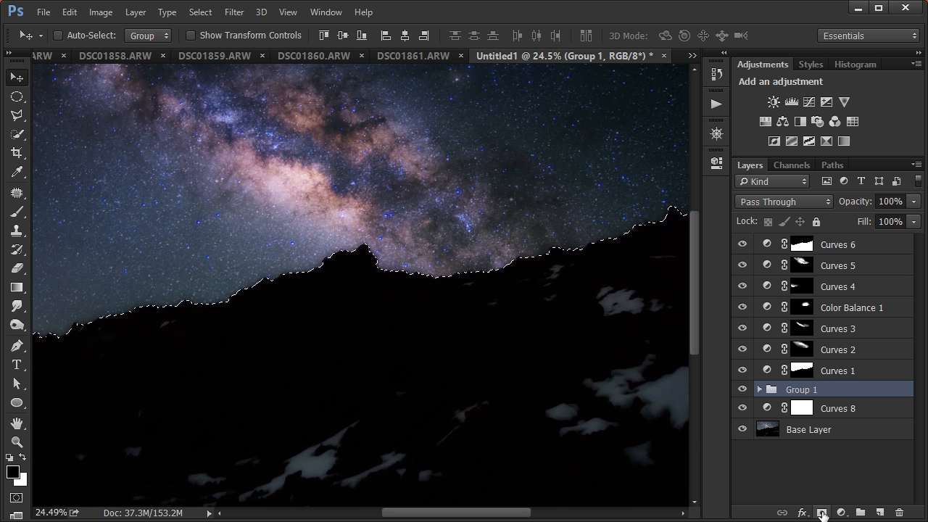
left_click(821, 514)
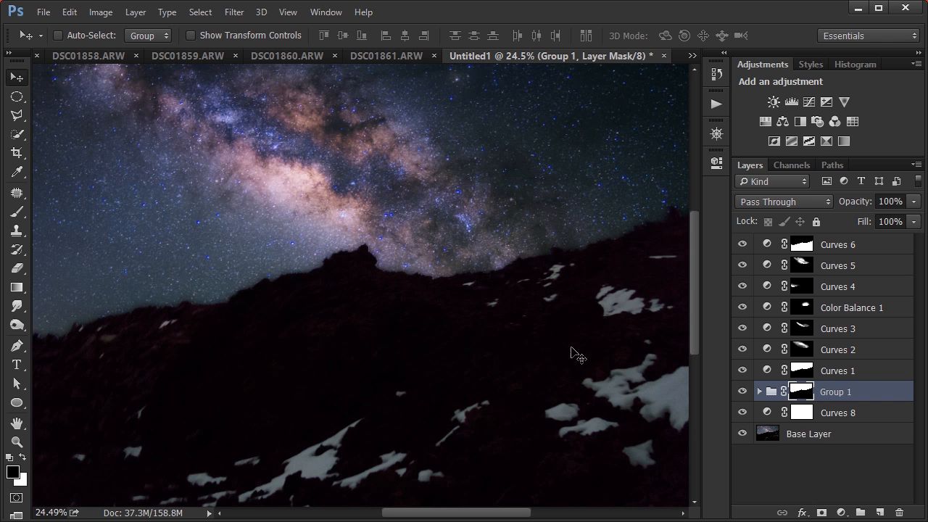
- Paint black on Group 1's mask along the whole mountain ridgeline with a size 500 brush at 53% opacity to reduce the bright halo
left_click_drag(638, 251, 548, 324)
scroll(585, 290, "up", 5)
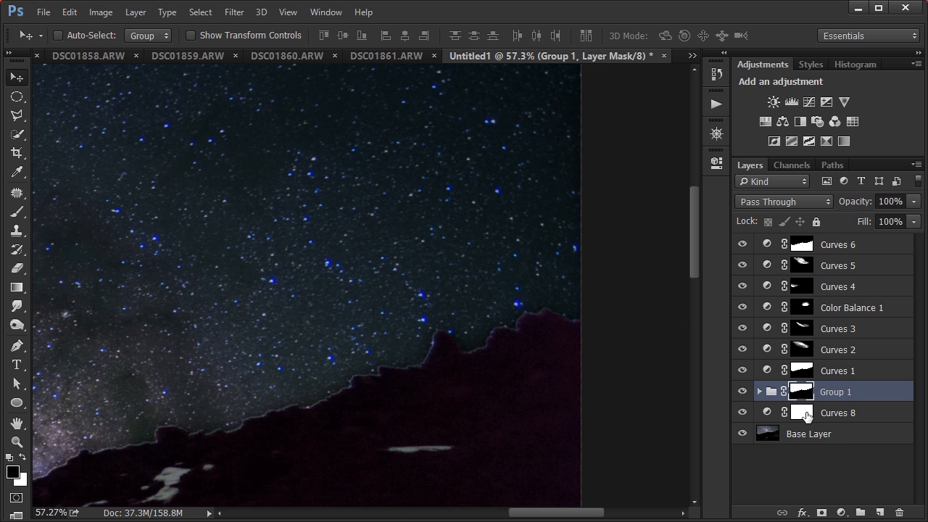
left_click(807, 414)
left_click(798, 393)
key("b")
right_click(519, 379)
key("Escape")
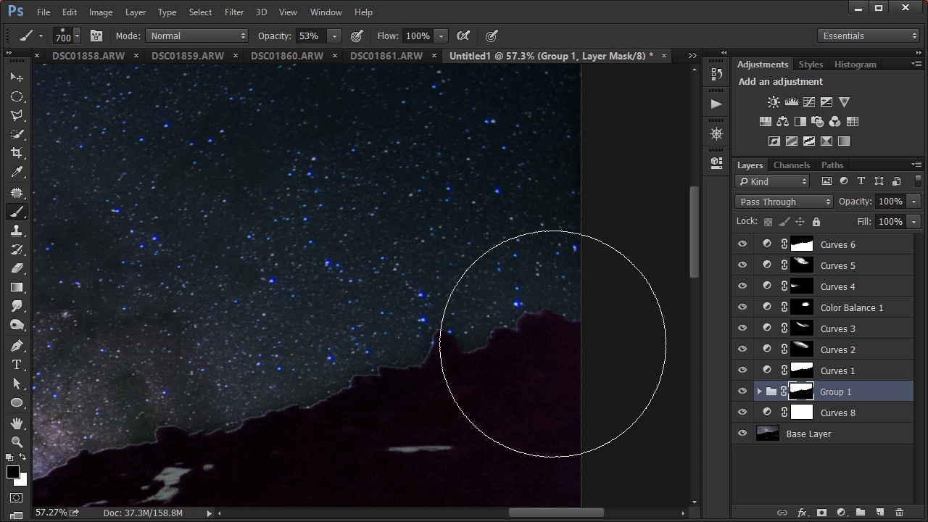
key("bracketleft")
key("bracketleft")
key("bracketleft")
key("bracketleft")
key("bracketleft")
key("bracketleft")
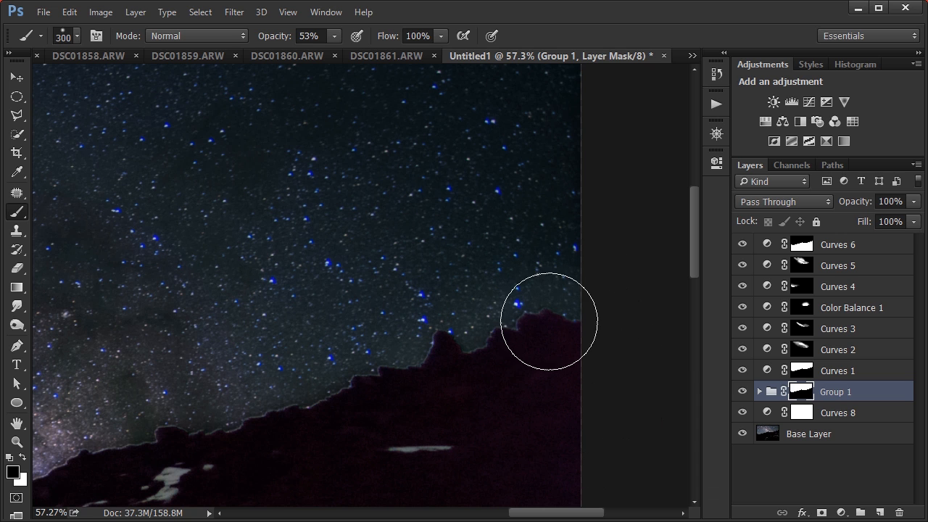
key("bracketright")
key("bracketright")
key("bracketright")
key("bracketright")
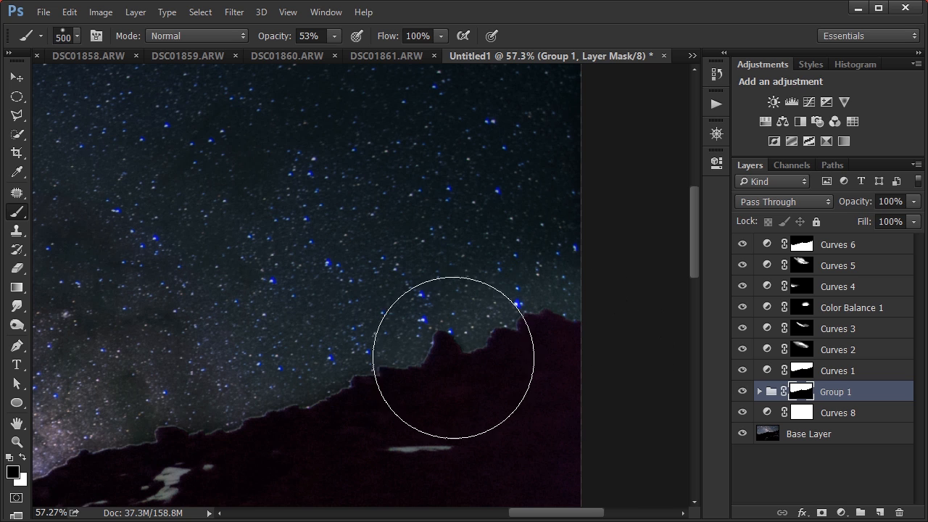
left_click_drag(542, 332, 573, 314)
left_click_drag(306, 379, 569, 332)
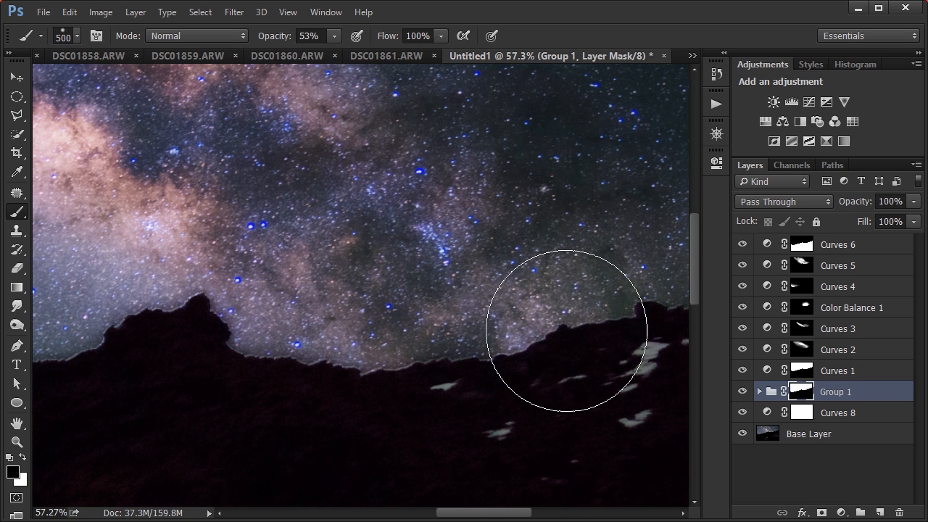
left_click_drag(300, 361, 446, 314)
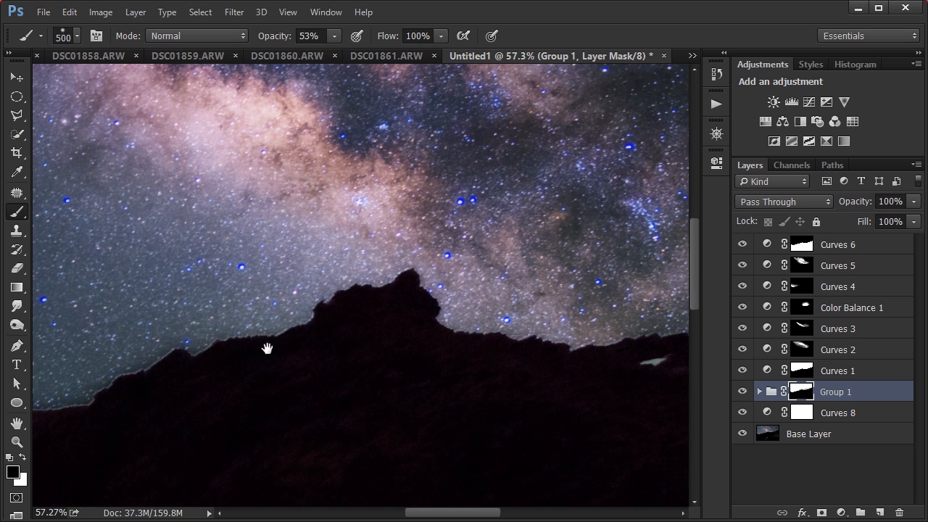
left_click_drag(269, 348, 466, 288)
left_click_drag(227, 353, 514, 307)
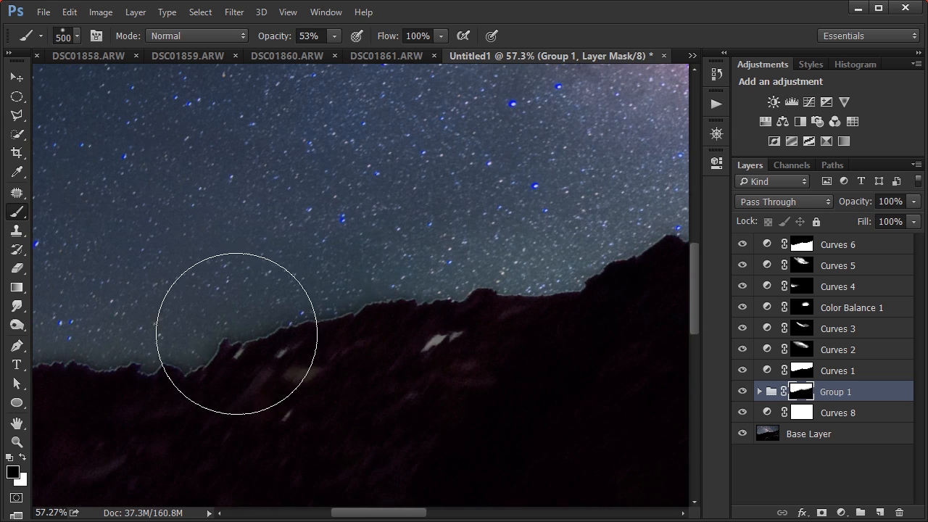
left_click_drag(239, 332, 544, 296)
- Compare the image with and without Group 1 and Curves 8, and move Curves 8 into Group 1 so the sky mask limits it
scroll(198, 312, "down", 5)
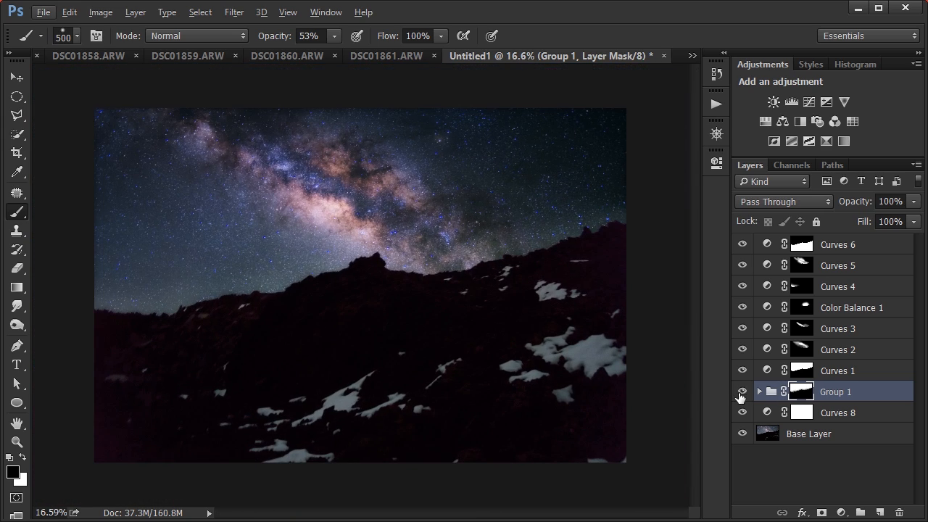
left_click(740, 393)
left_click(741, 392)
left_click(741, 413)
left_click(742, 412)
left_click(837, 414)
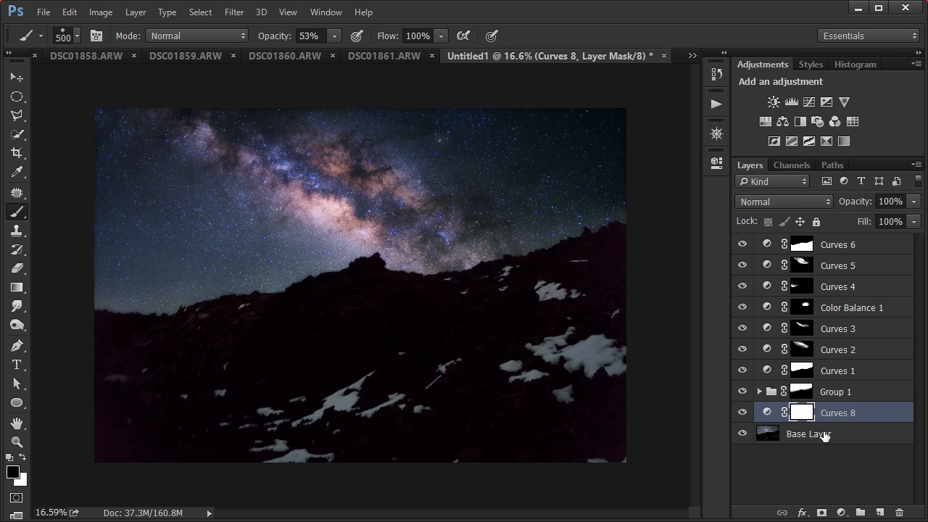
left_click(825, 435, "shift")
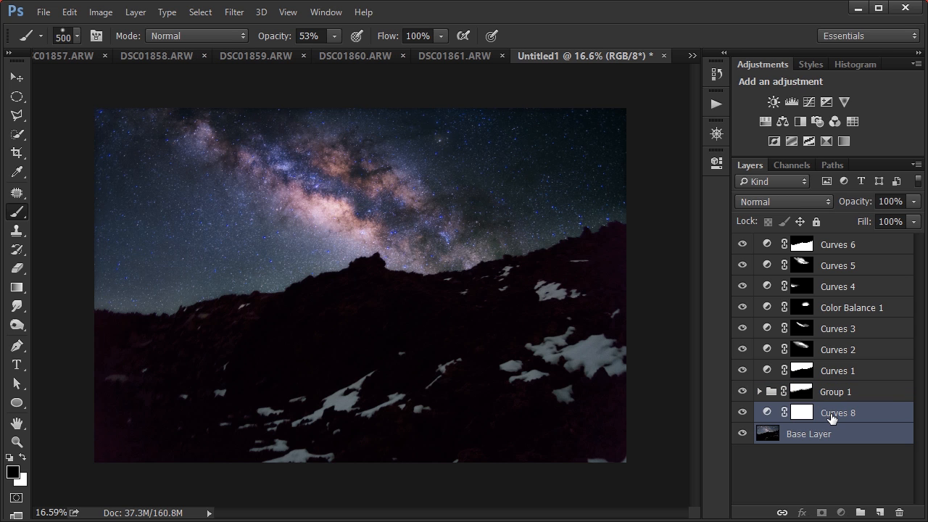
left_click(832, 414)
left_click_drag(827, 414, 826, 397)
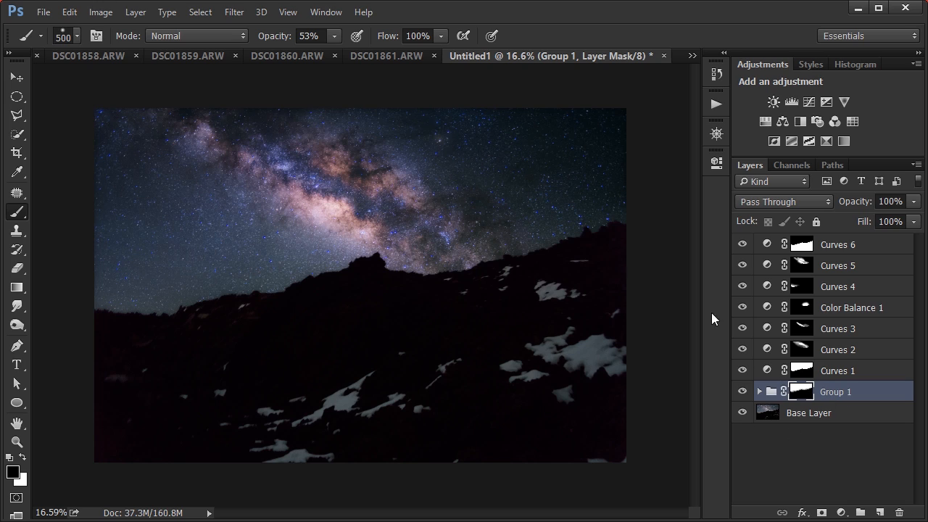
- Inspect the ridgeline edge up close, and compare the whole image with and without Group 1
scroll(535, 211, "up", 5)
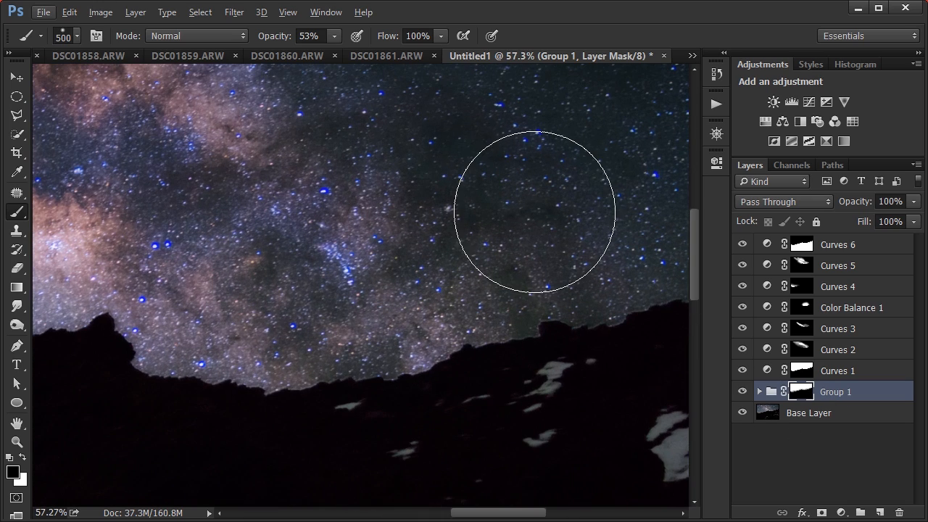
scroll(535, 212, "up", 3)
left_click_drag(497, 222, 124, 311)
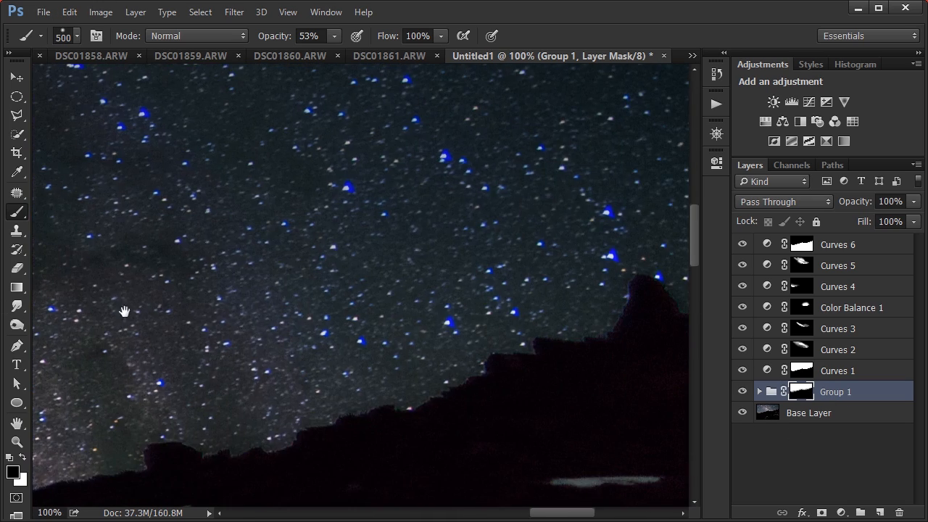
mouse_move(411, 335)
left_mouse_down()
mouse_move(1, 350)
mouse_move(387, 365)
left_mouse_up()
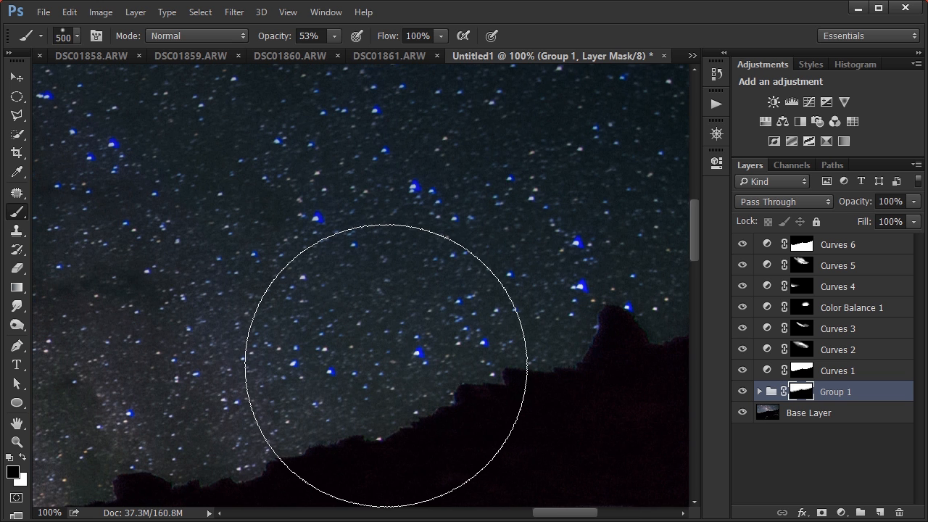
scroll(388, 381, "down", 8)
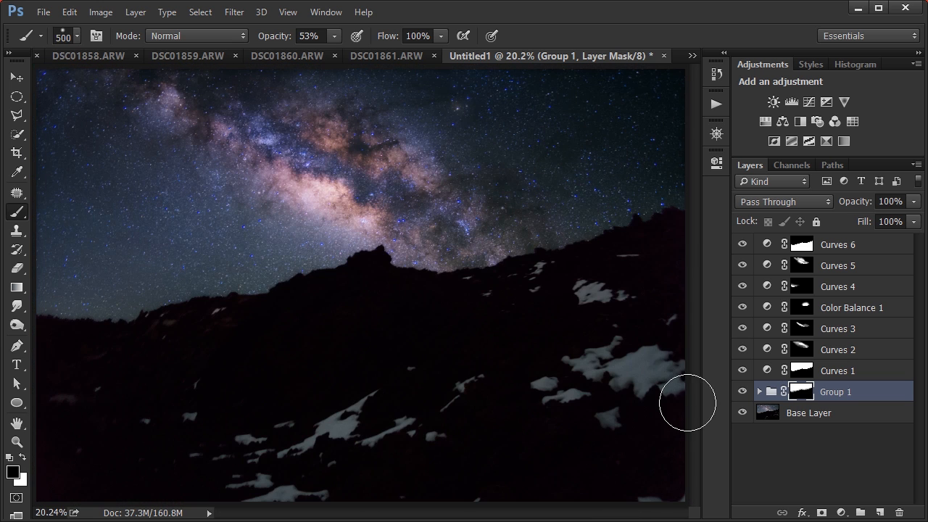
left_click(742, 392)
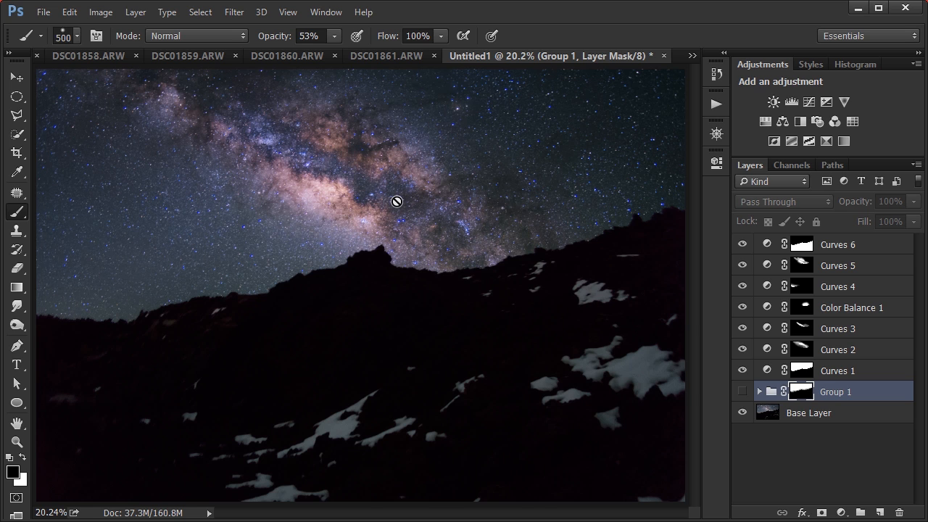
left_click(741, 392)
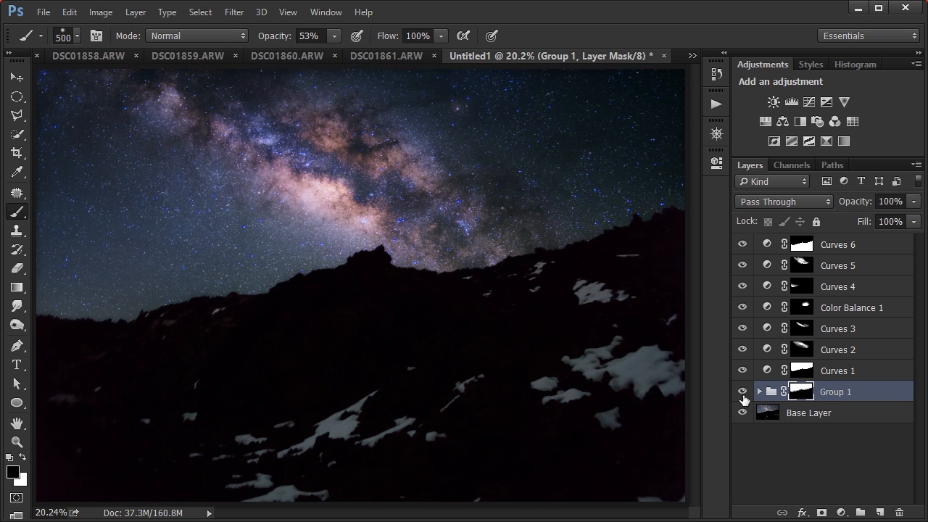
left_click(742, 392)
left_click(742, 392)
left_click(742, 392)
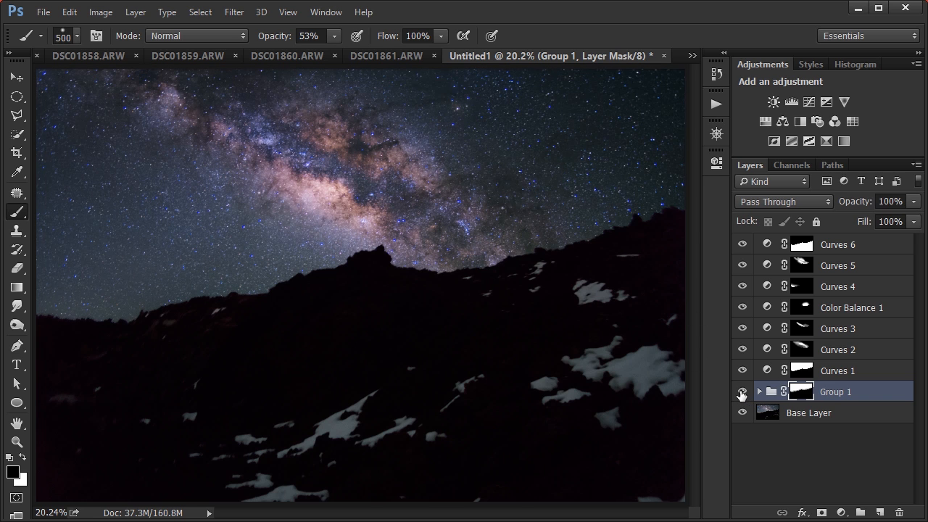
left_click(742, 393)
- Duplicate Base Layer
left_click(799, 443)
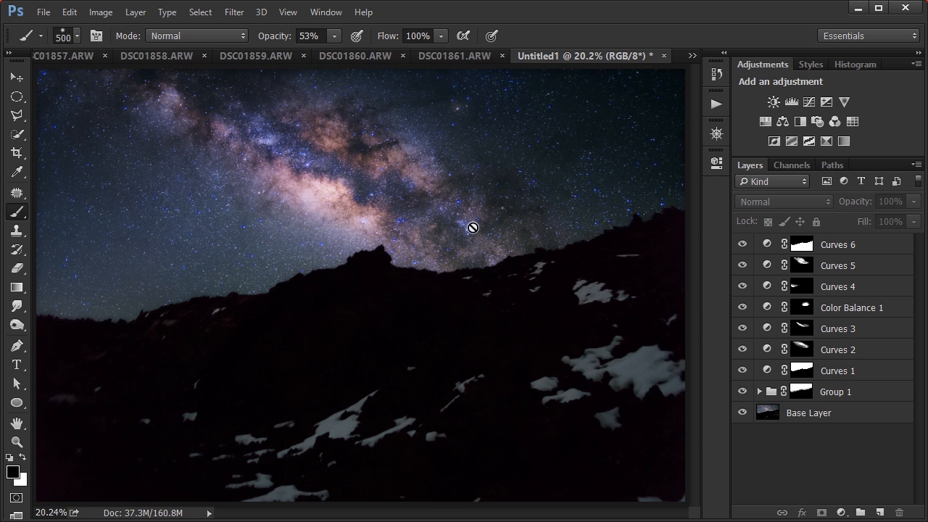
left_click(834, 247)
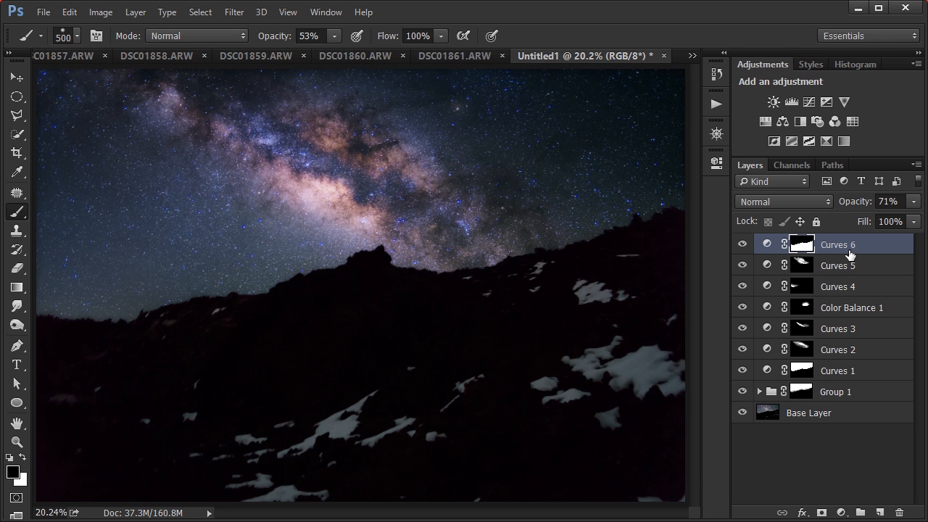
left_click(783, 415)
scroll(493, 350, "up", 5)
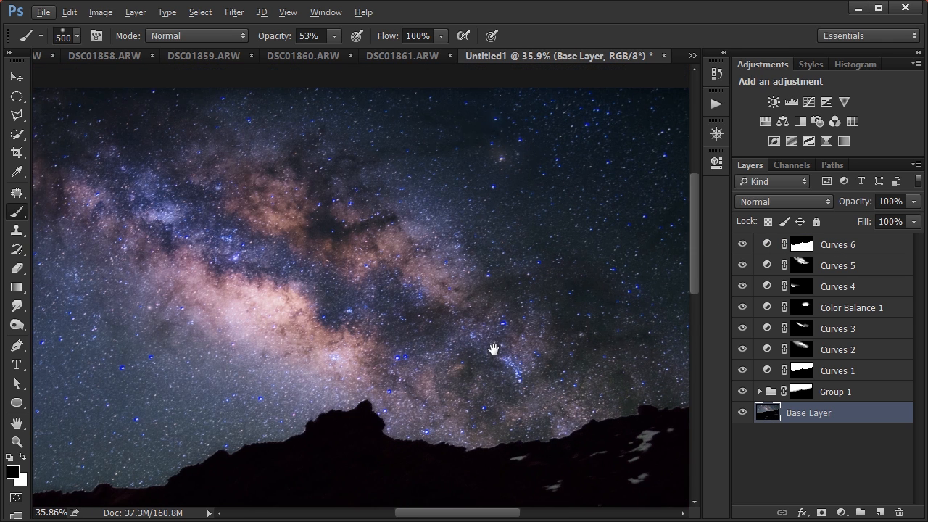
left_click_drag(493, 350, 495, 360)
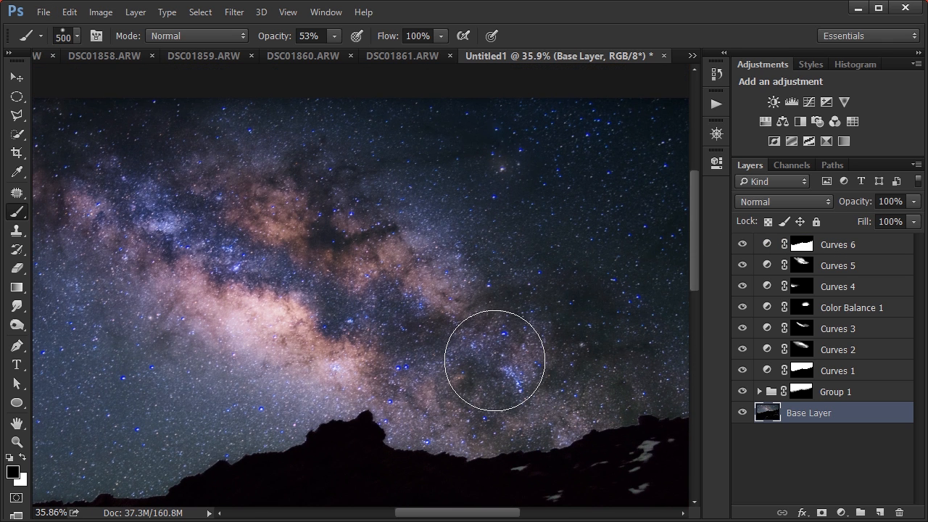
key("ctrl+j")
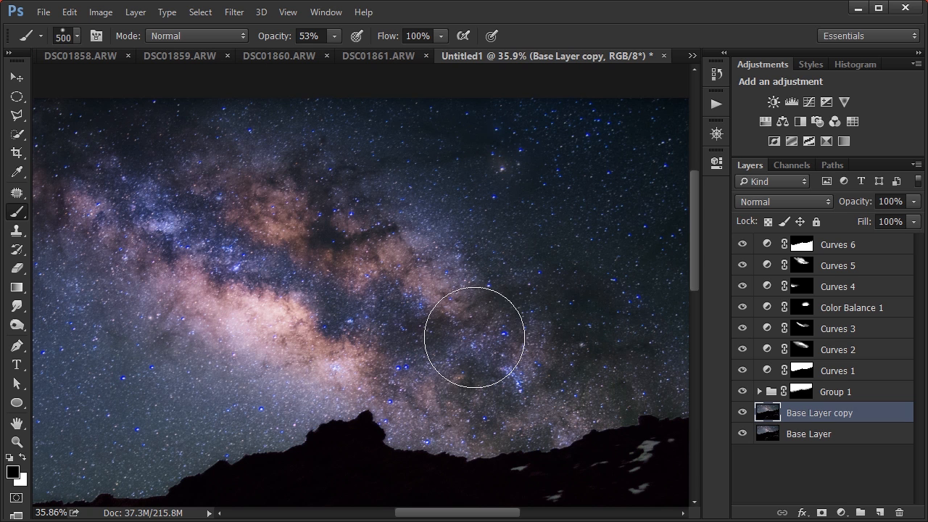
scroll(476, 338, "up", 1)
left_click(233, 13)
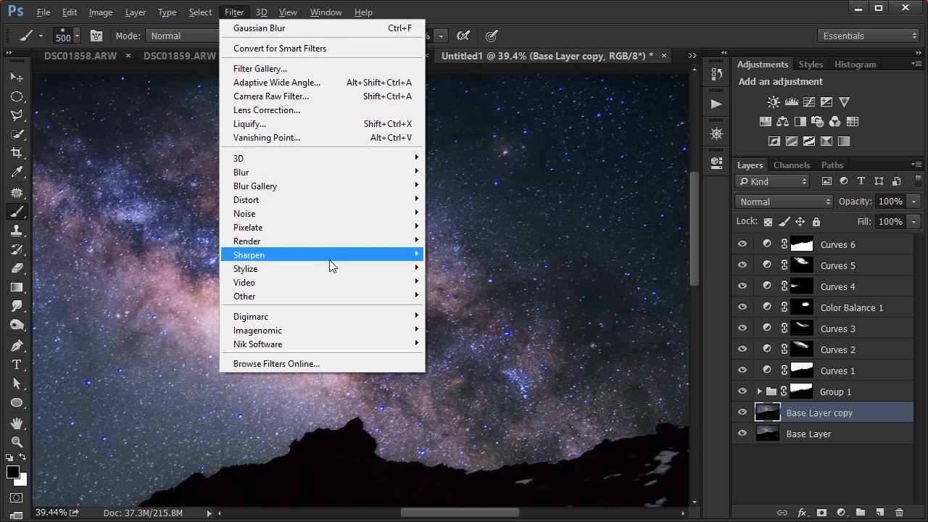
mouse_move(370, 296)
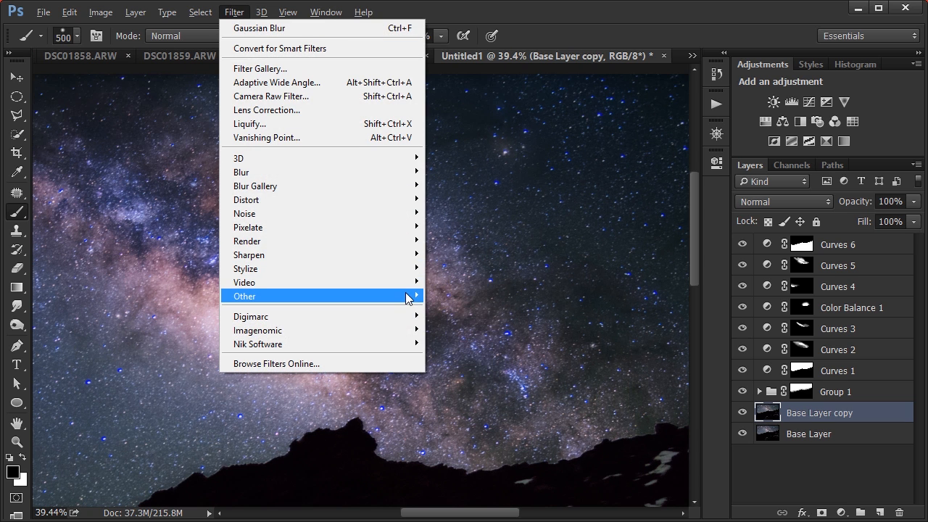
left_click(455, 309)
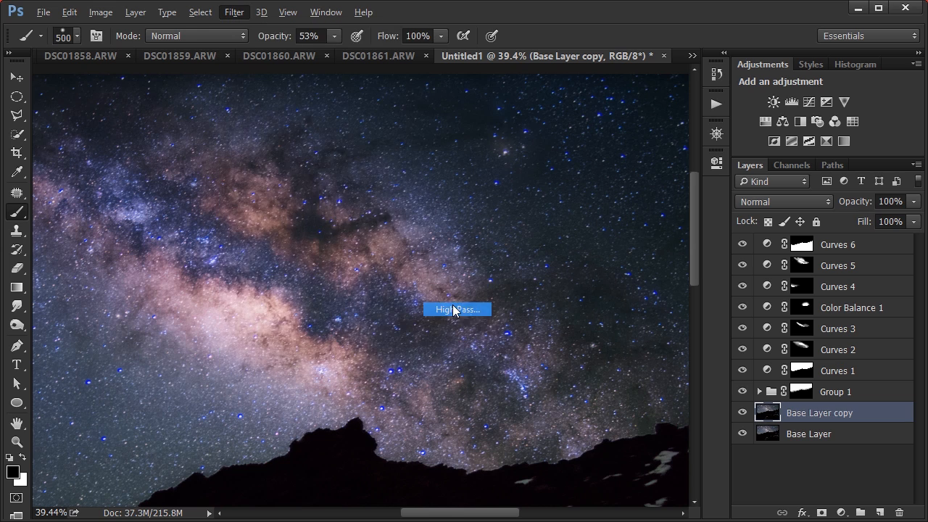
left_click_drag(378, 338, 541, 171)
left_click(575, 219)
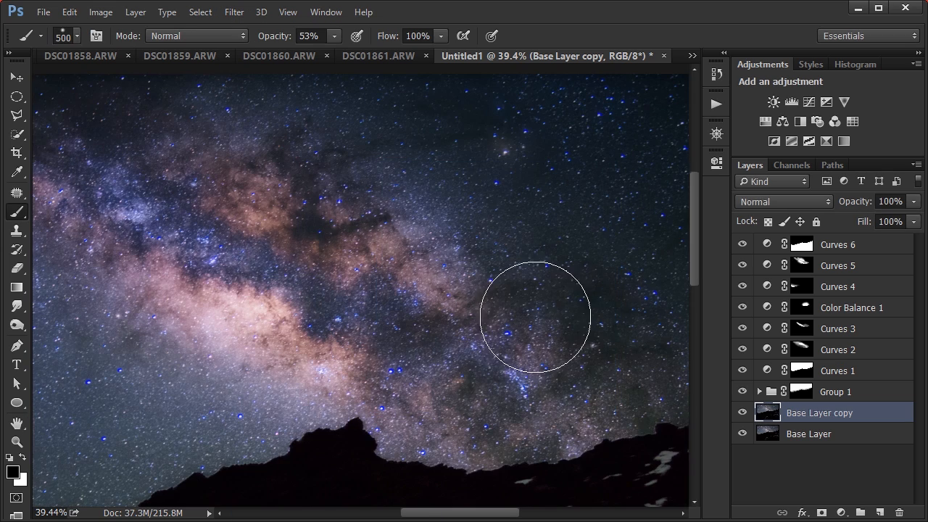
- Check the image with and without Base Layer copy, and desaturate that layer
scroll(535, 315, "up", 2)
left_click_drag(522, 357, 612, 282)
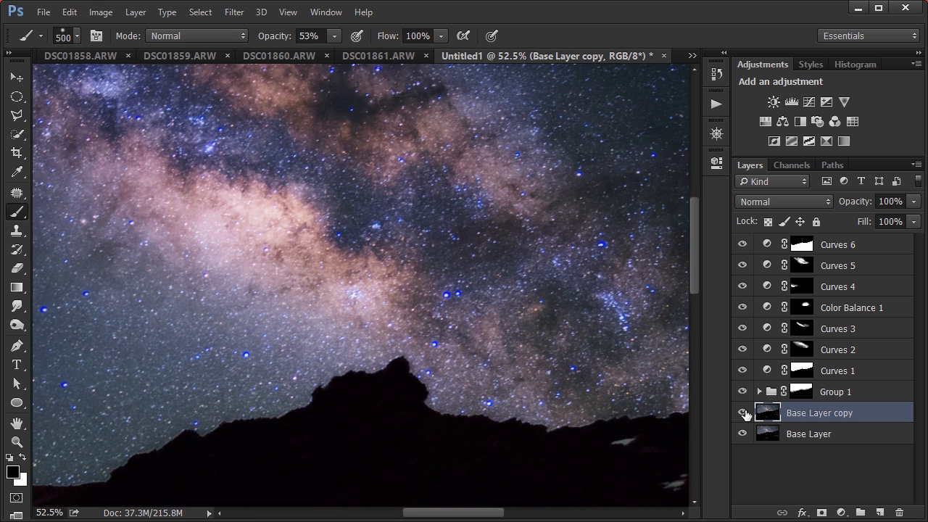
left_click(742, 413)
left_click(742, 413)
key("ctrl+shift+u")
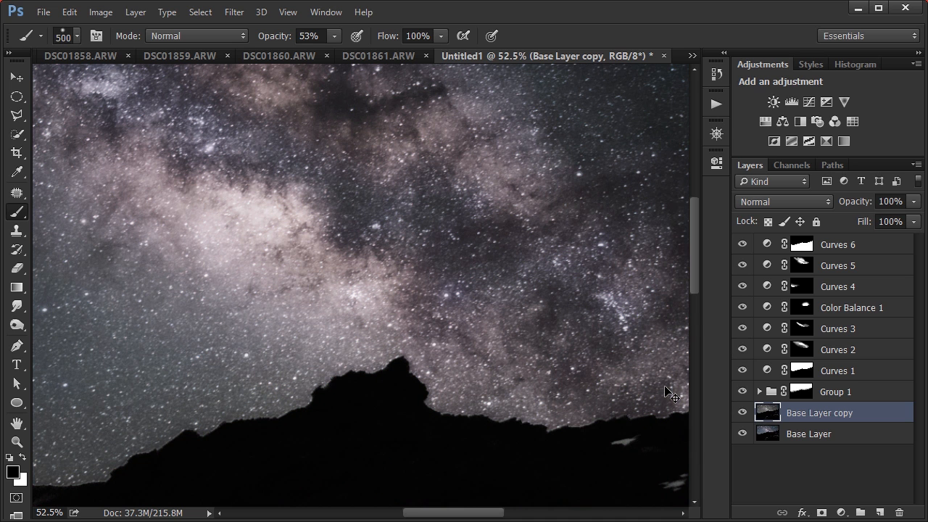
- Apply a High Pass filter with a 1.0 pixel radius to the desaturated Base Layer copy
left_click(235, 13)
mouse_move(404, 295)
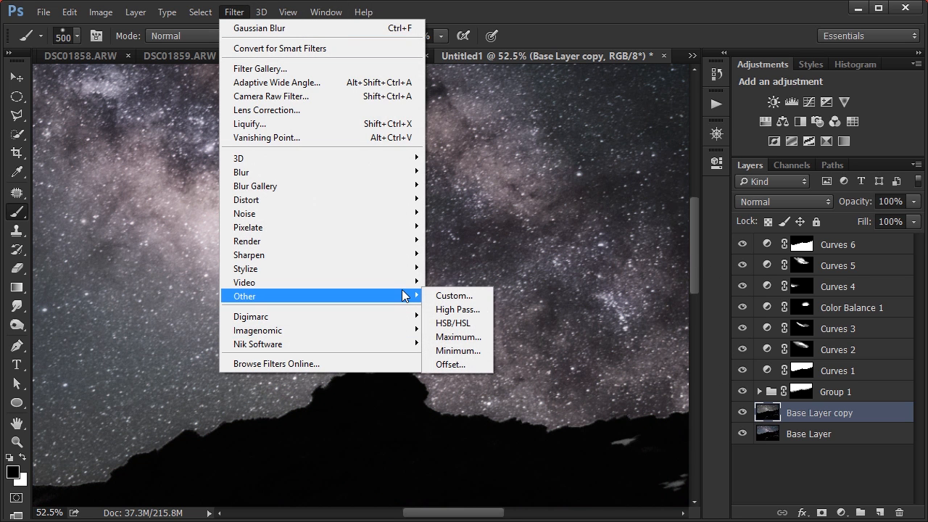
left_click(461, 311)
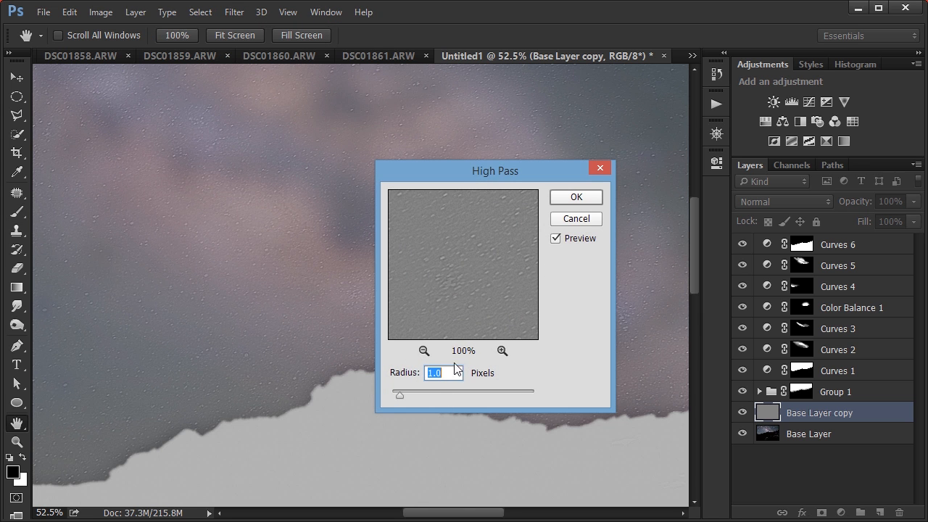
left_click(584, 199)
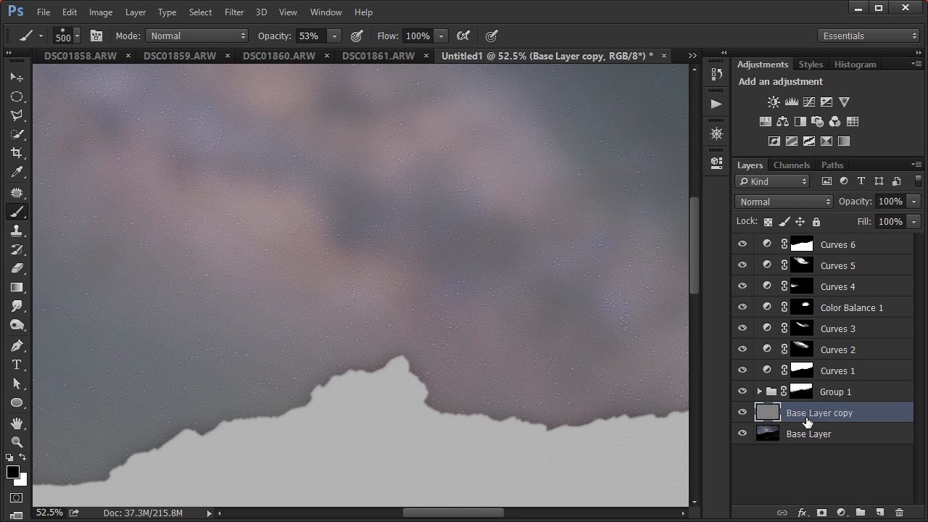
- Set Base Layer copy to Linear Light blending, check the star sharpness at 100% zoom, and lower its opacity to 49%
left_click(783, 197)
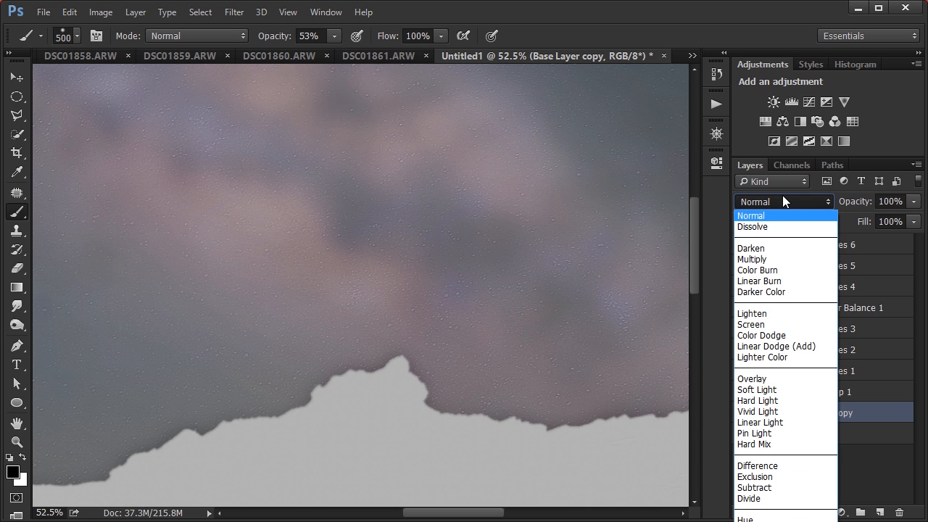
left_click(773, 423)
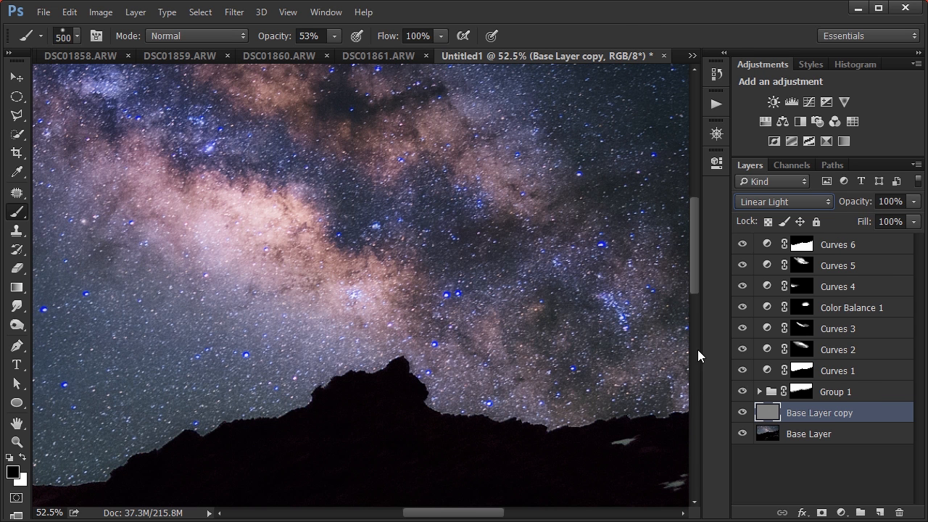
left_click(15, 80)
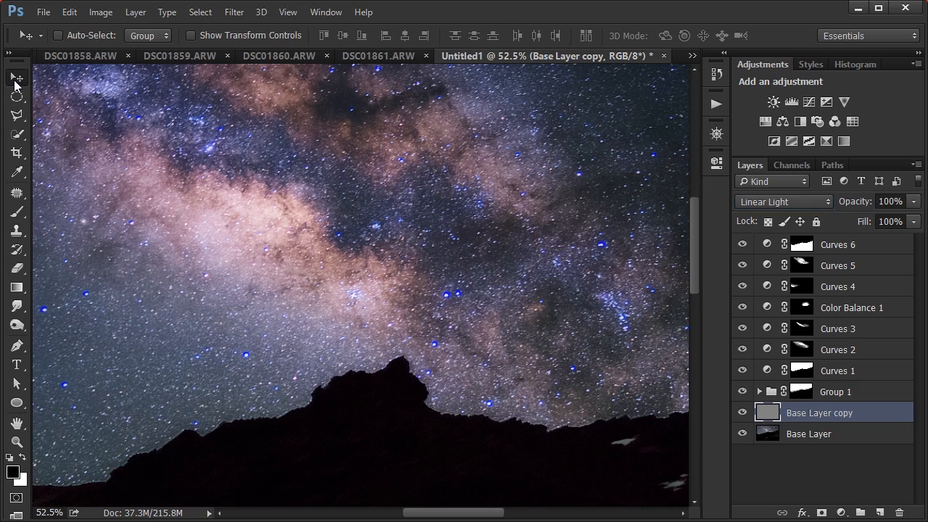
key("ctrl+1")
left_click_drag(215, 317, 296, 435)
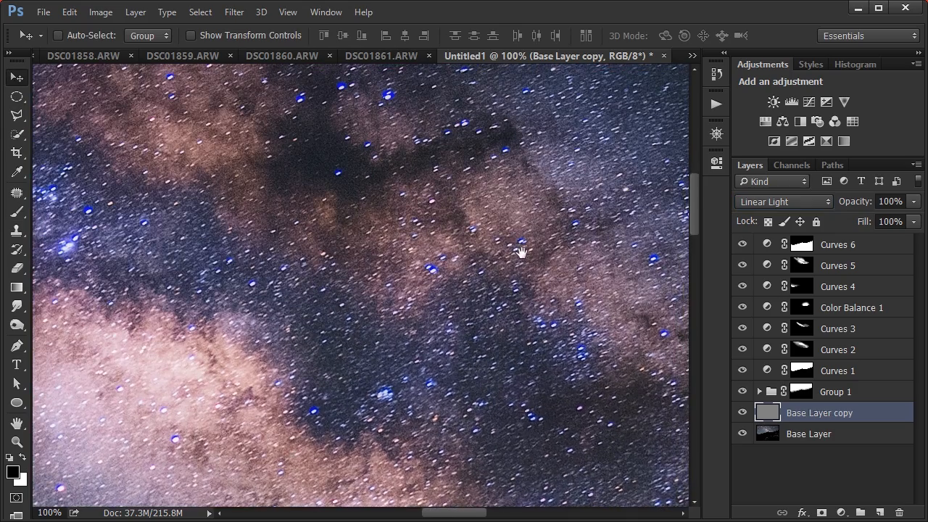
left_click_drag(520, 252, 261, 264)
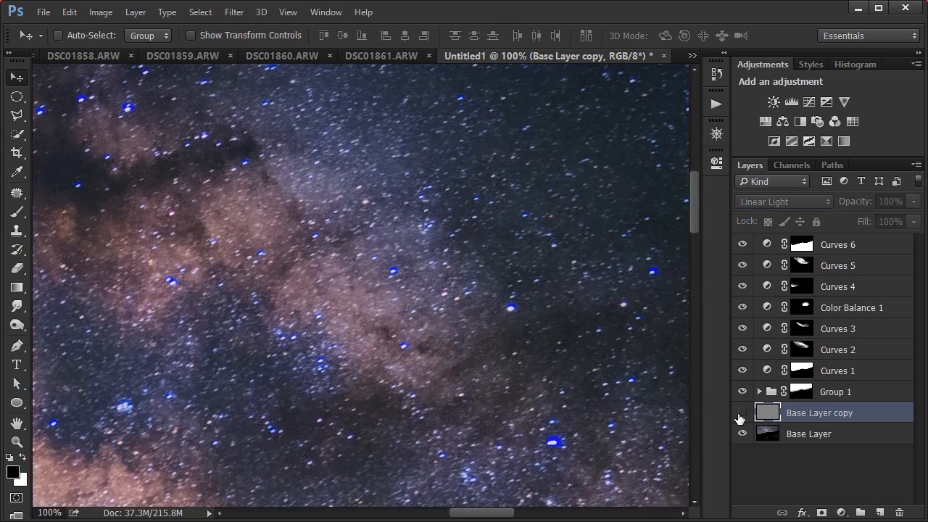
left_click_drag(622, 322, 289, 271)
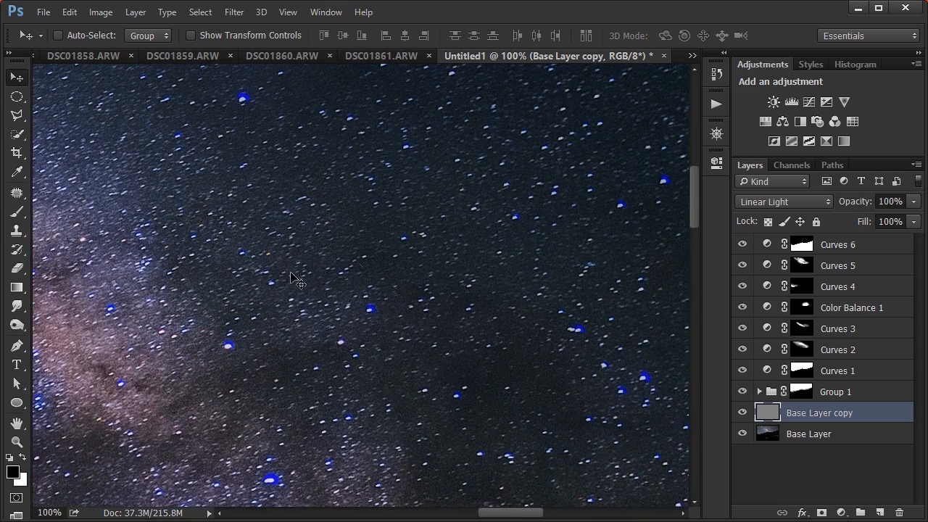
left_click_drag(857, 202, 821, 200)
- Compare the whole image with and without the sharpening on Base Layer copy
left_click_drag(217, 435, 504, 308)
key("ctrl+0")
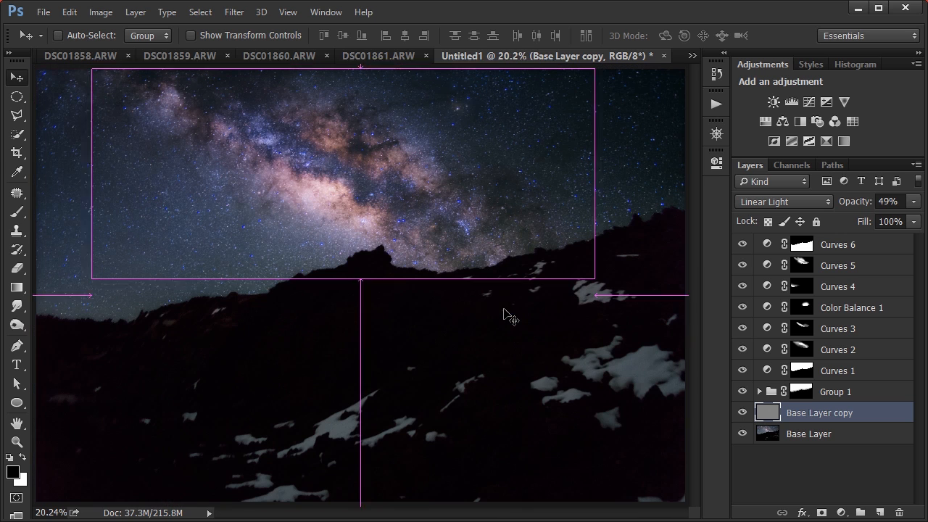
left_click(741, 413)
left_click(786, 440)
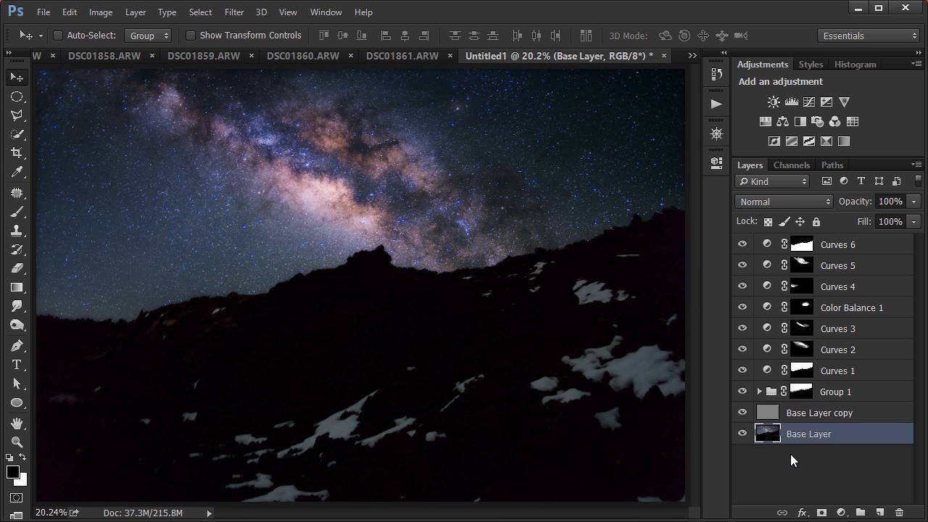
left_click(790, 454)
left_click(16, 96)
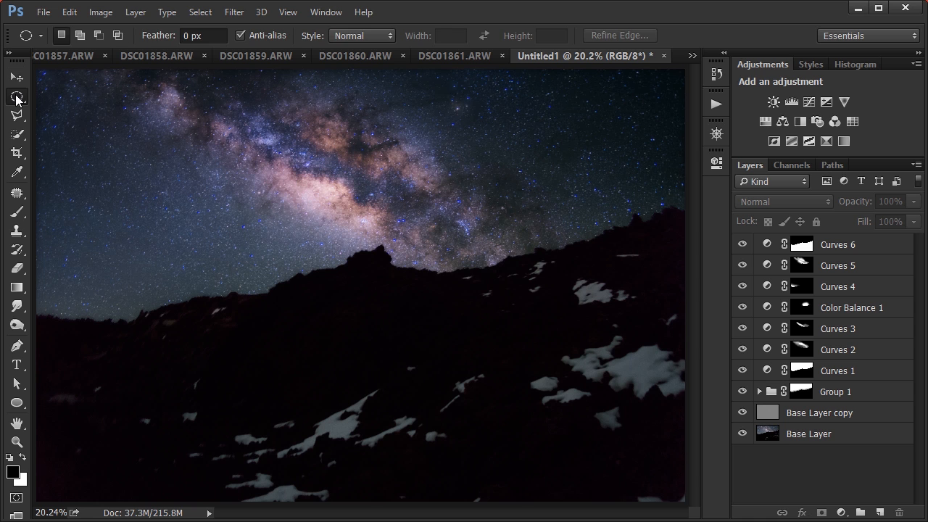
left_click(16, 76)
scroll(231, 187, "down", 1)
scroll(227, 184, "up", 1)
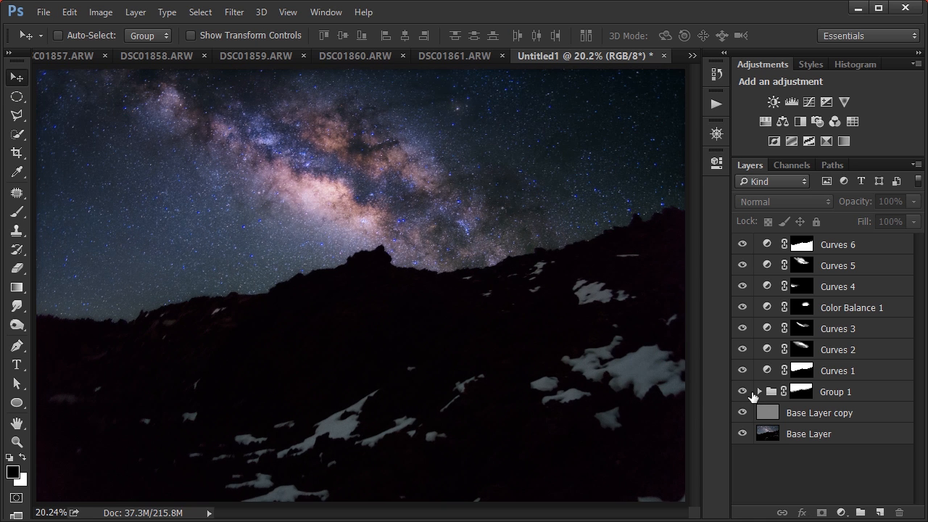
- Compare the image with and without Curves 1, and examine the ridgeline and nearby sky up close
left_click(742, 372)
left_click(743, 371)
scroll(505, 276, "up", 11)
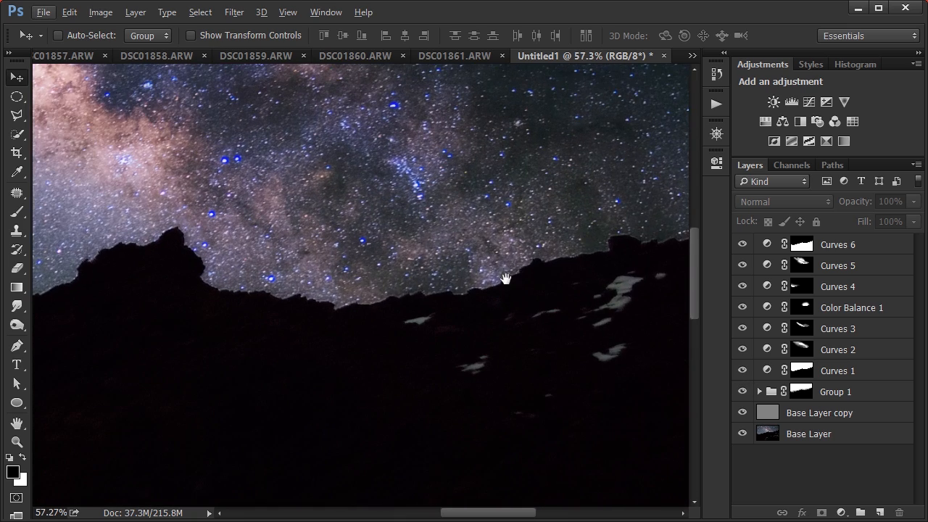
left_click_drag(505, 276, 388, 328)
key("ctrl+0")
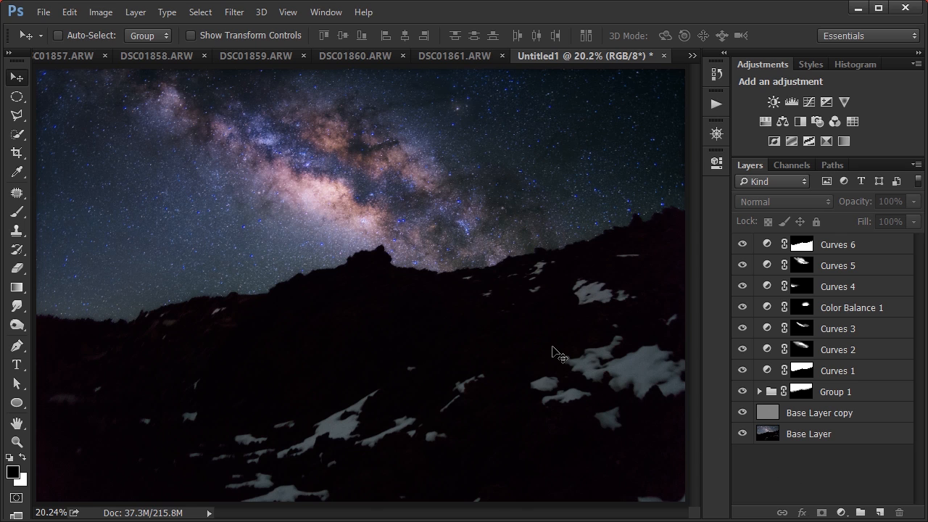
- Select Base Layer
left_click(792, 433)
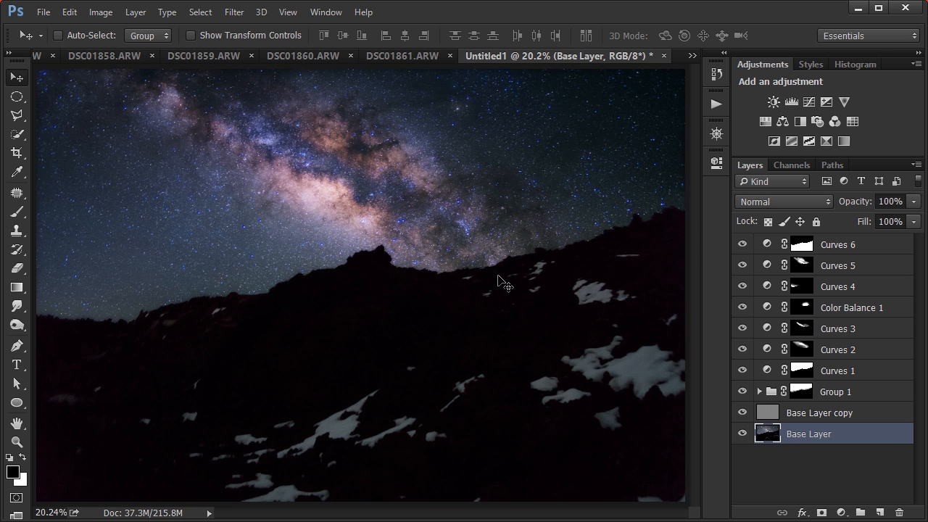